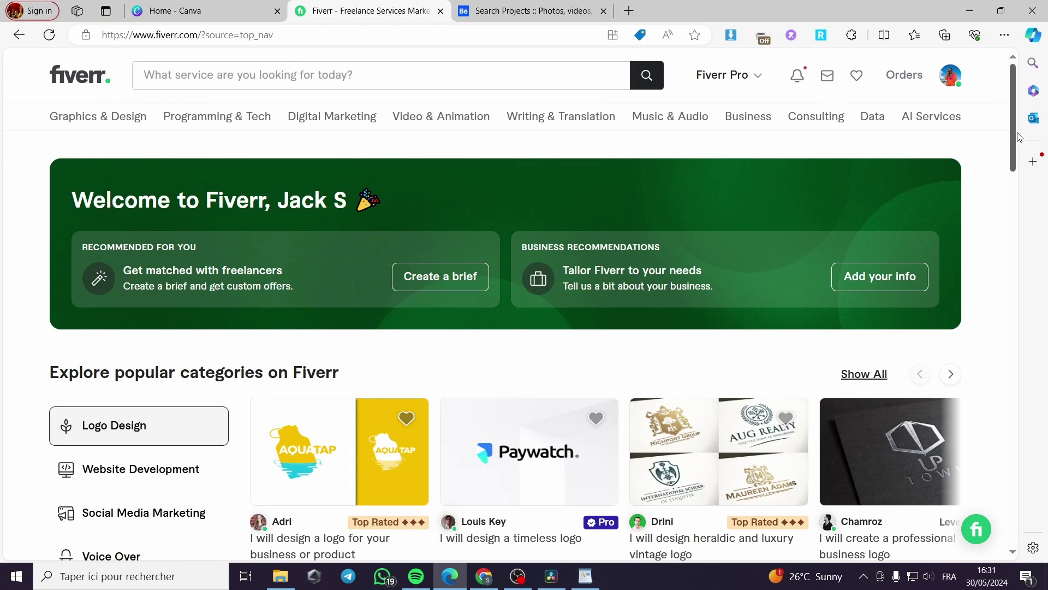
left_click_drag(1014, 134, 1024, 197)
scroll(1010, 229, "up", 5)
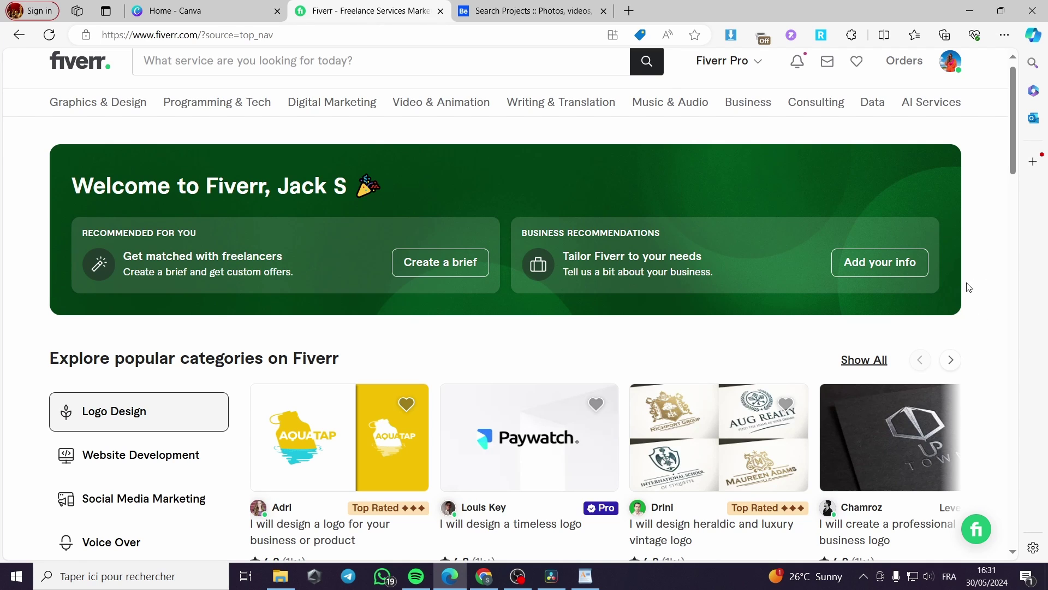
left_click(209, 12)
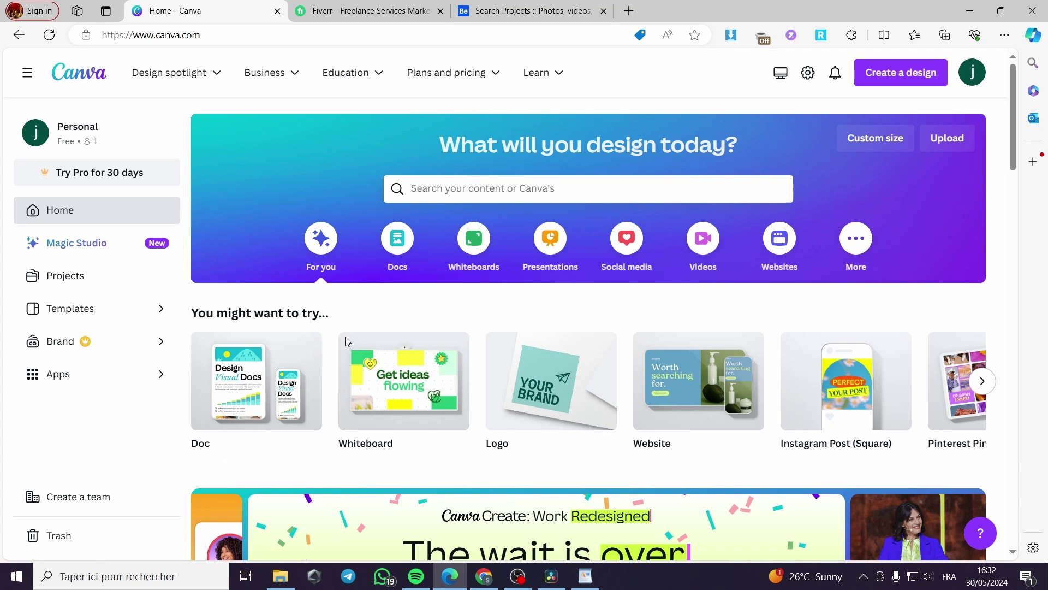
left_click(345, 7)
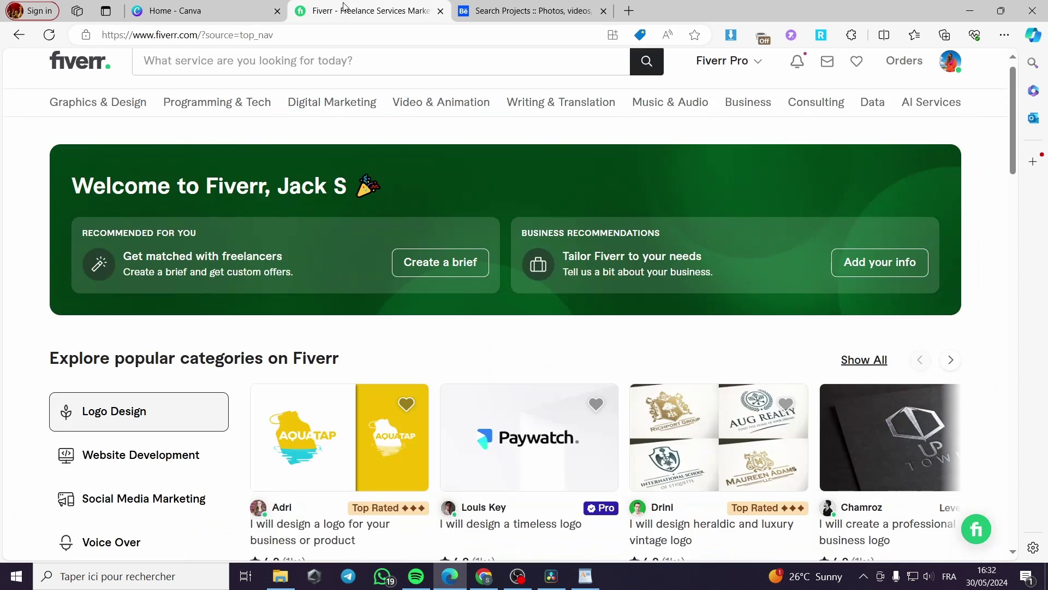
scroll(141, 181, "up", 1)
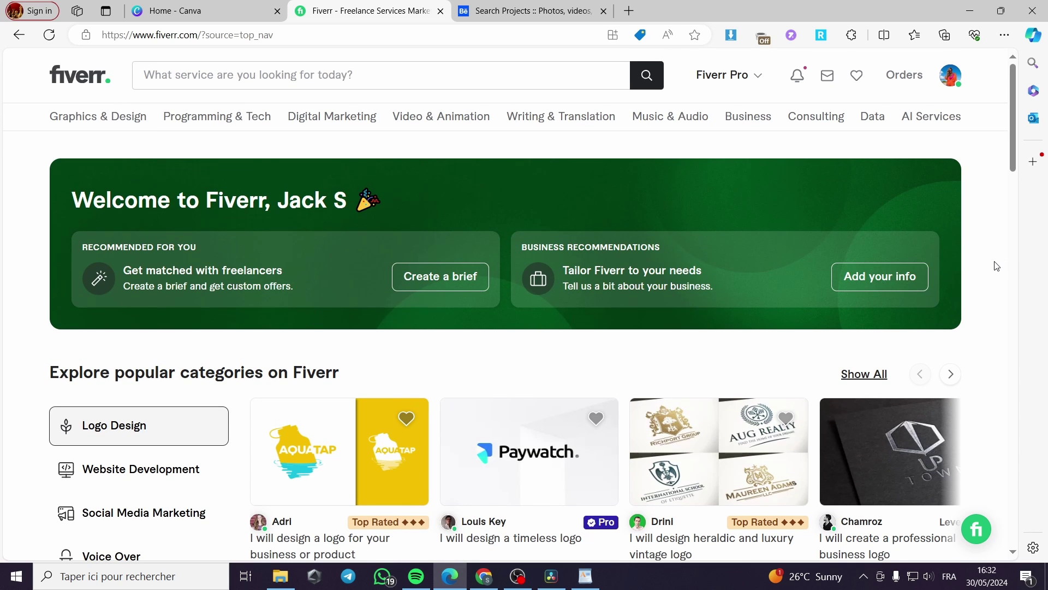
scroll(986, 279, "down", 3)
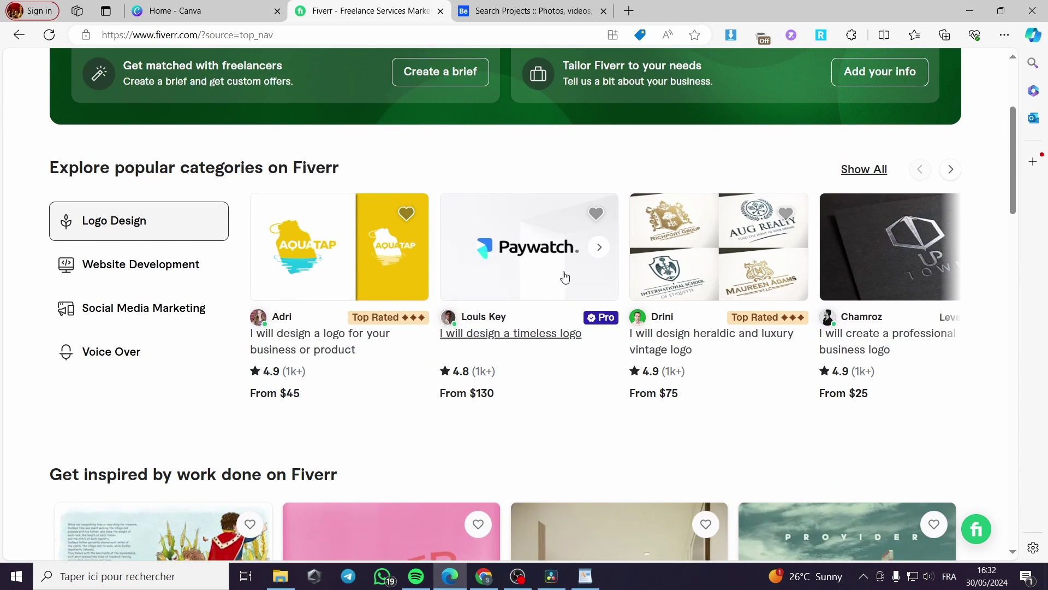
scroll(922, 328, "up", 1)
scroll(600, 238, "up", 3)
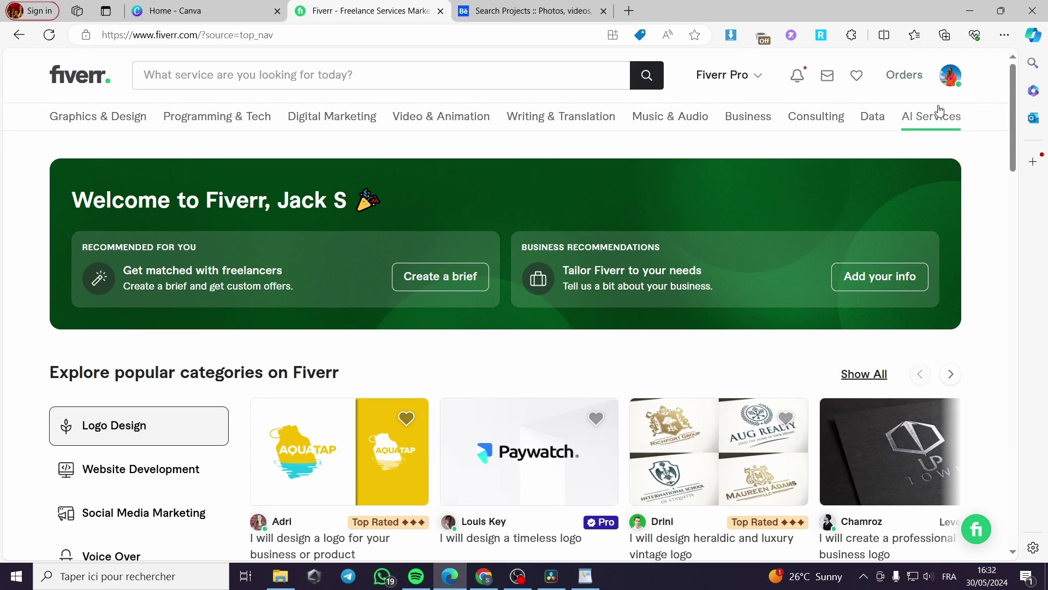
Open the Become a Seller page from the Fiverr account options
left_click(952, 82)
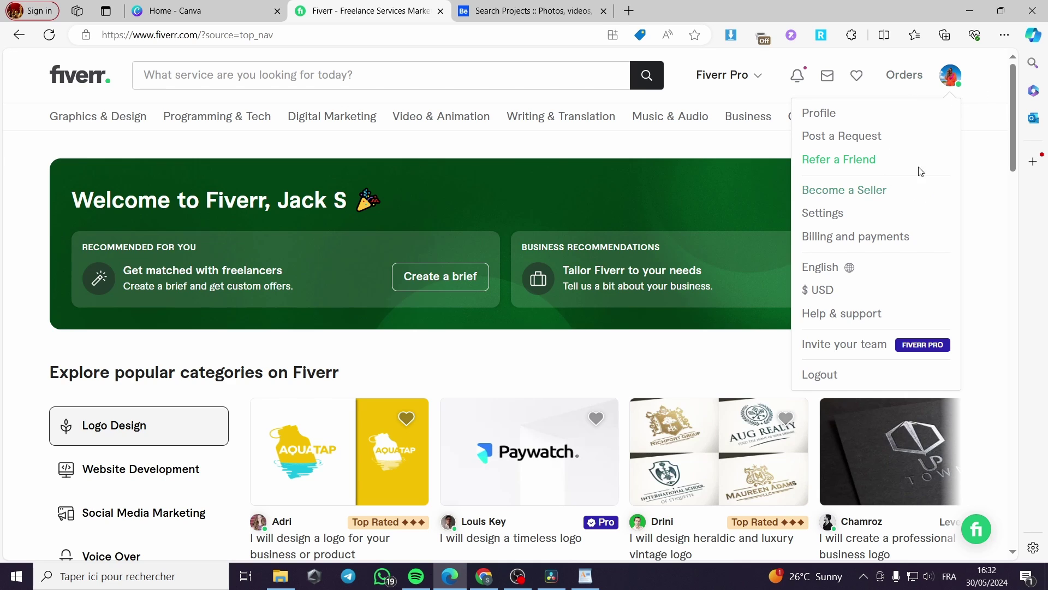
left_click(851, 193)
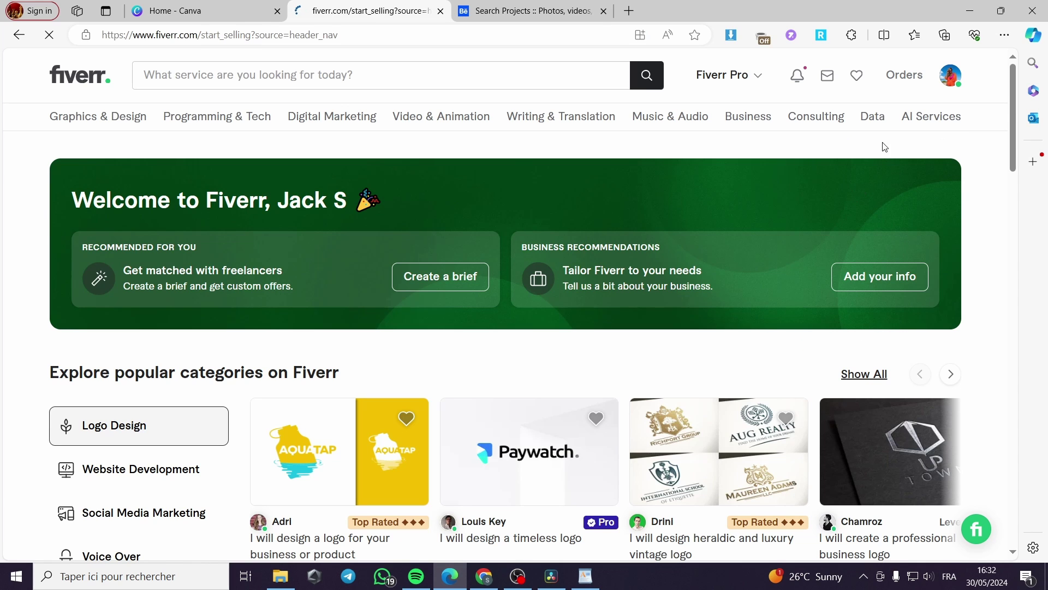
scroll(384, 238, "down", 4)
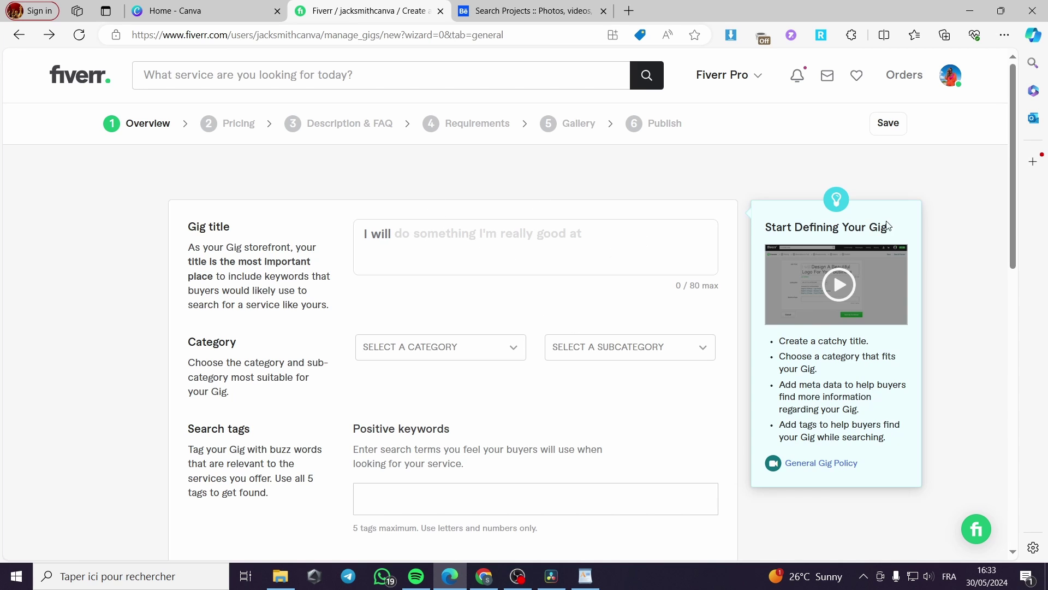
Enter "design a canva template for social media" as the gig title after "I will"
left_click(465, 237)
type("des")
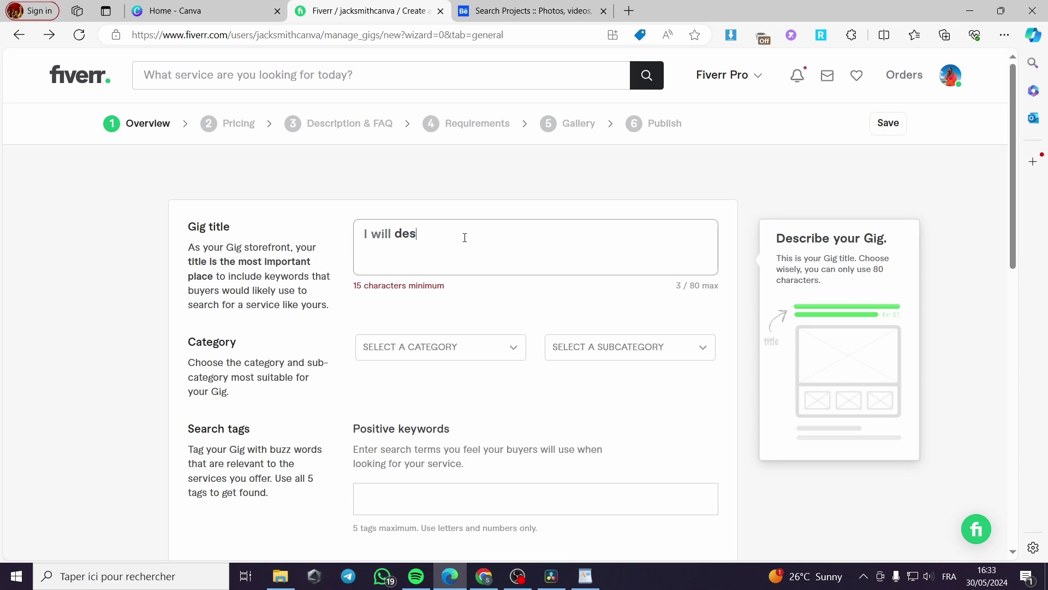
type("ign a canva te")
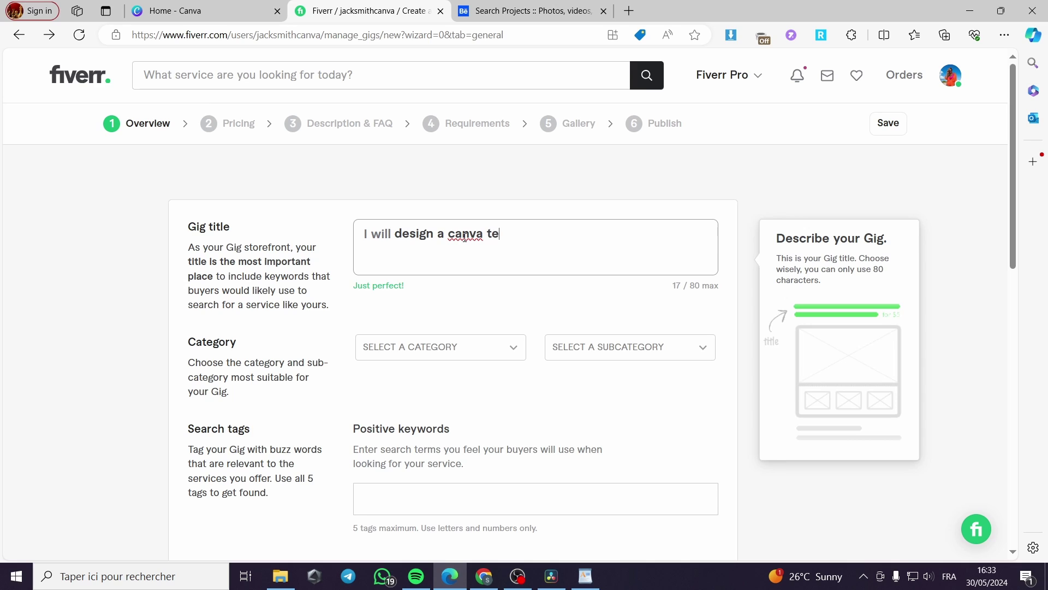
type("mplate ")
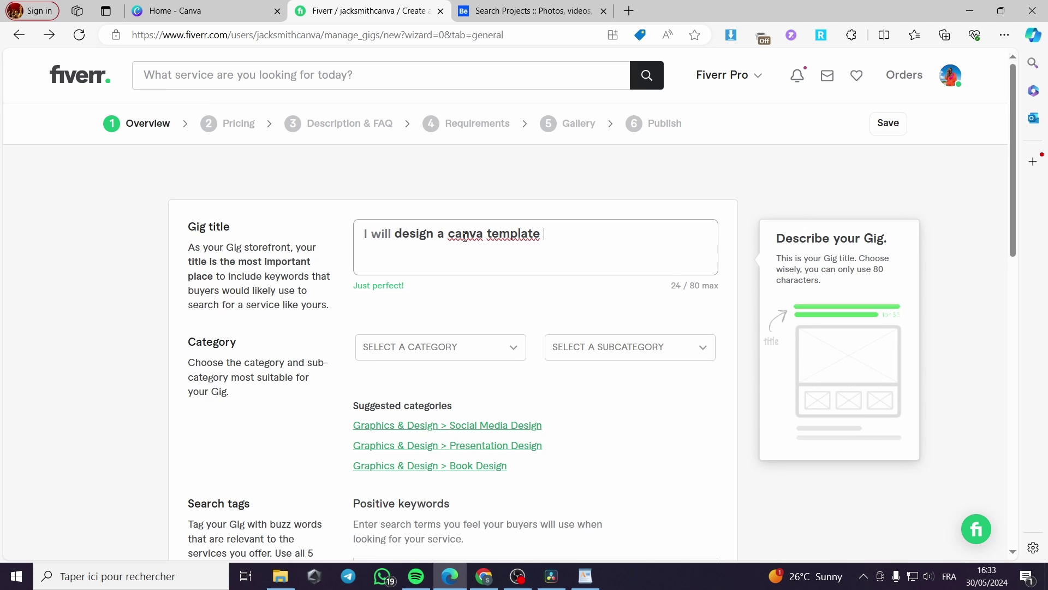
type("for soc")
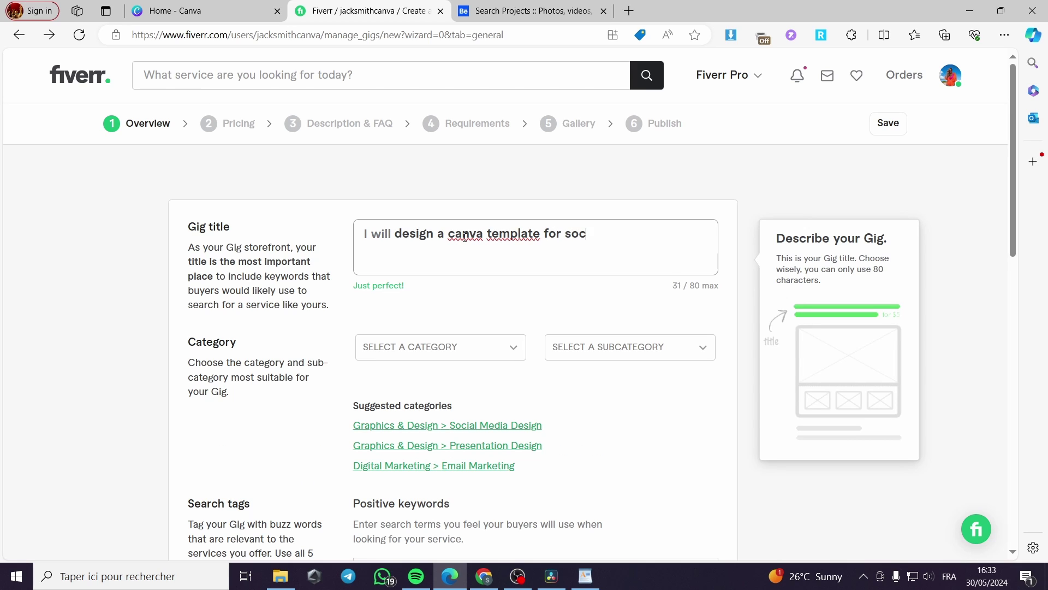
type("ial media")
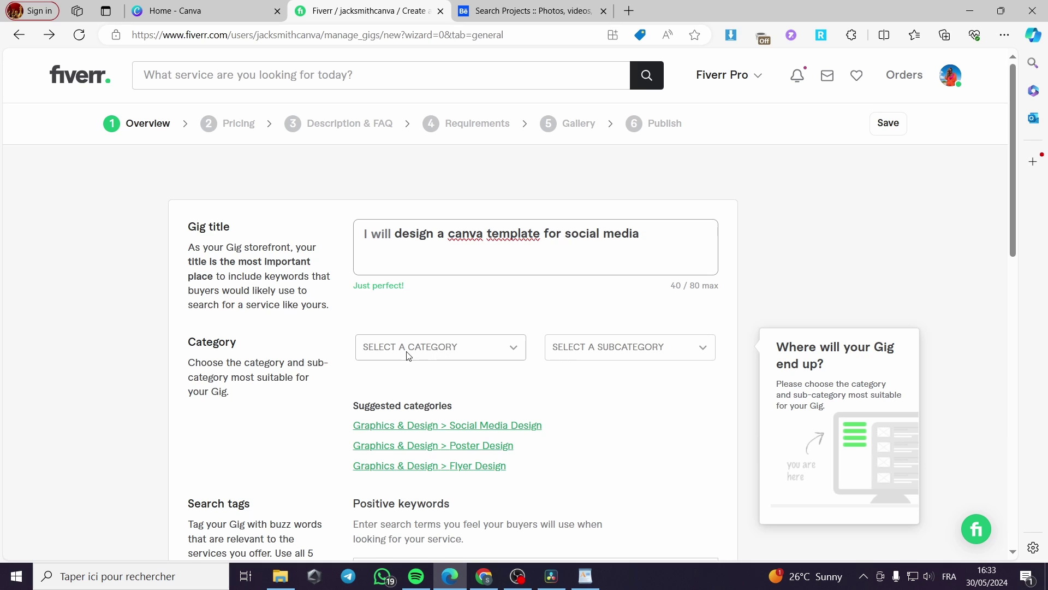
Assign the gig to the suggested category Graphics & Design > Social Media Design
scroll(437, 349, "down", 1)
left_click(494, 282)
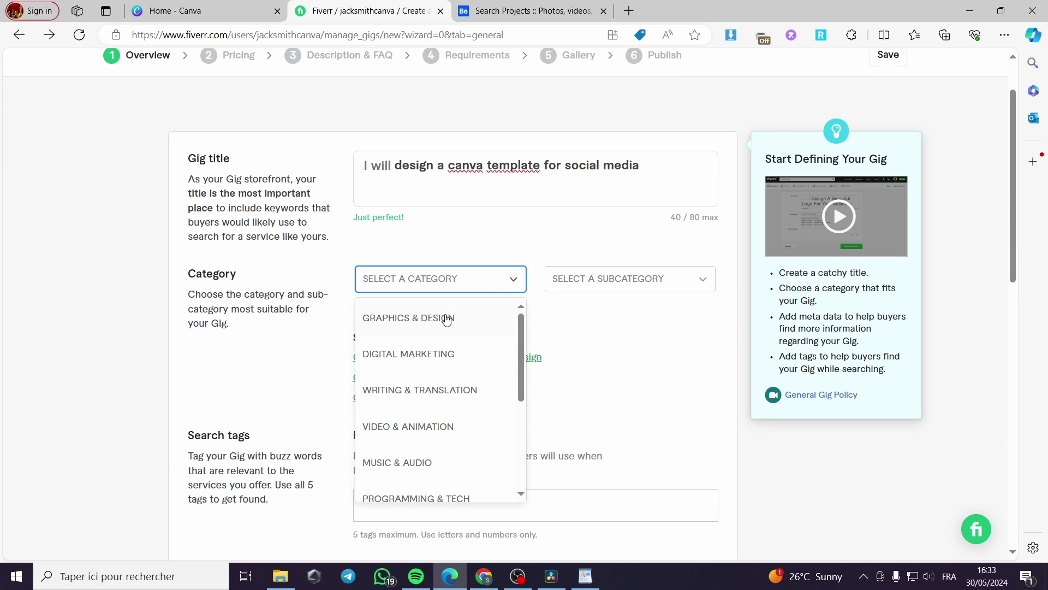
scroll(460, 338, "down", 3)
scroll(460, 338, "up", 3)
left_click(628, 283)
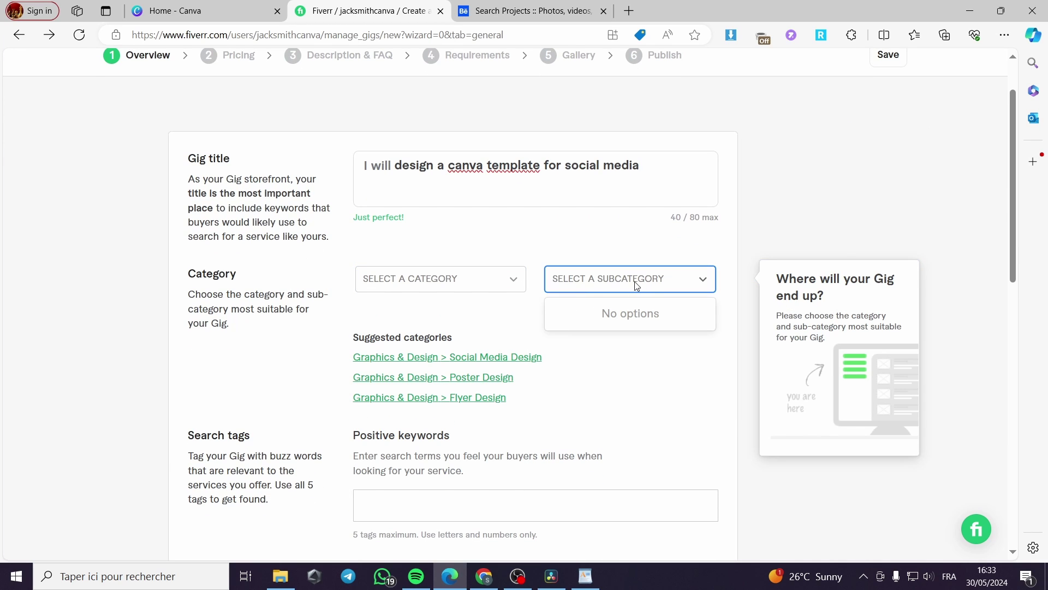
left_click(665, 369)
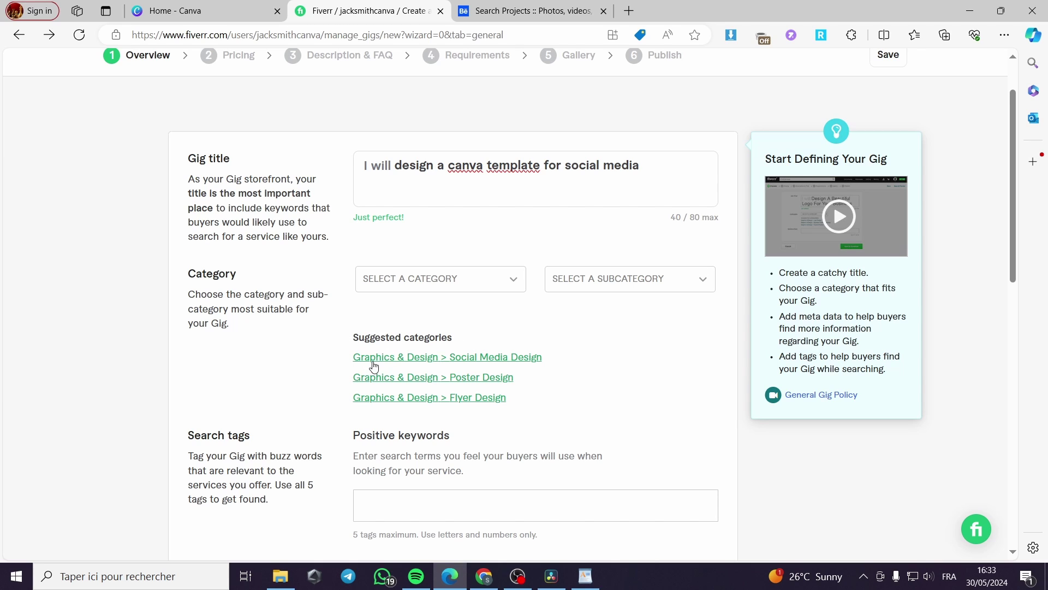
left_click(488, 359)
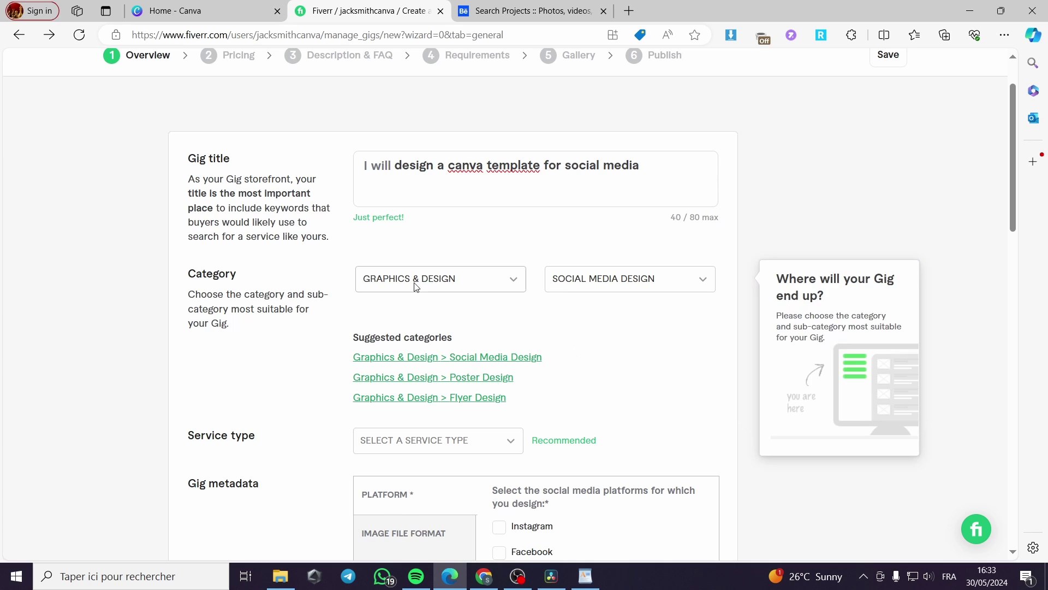
Set the gig's service type to Social Posts & Banners
scroll(305, 342, "down", 3)
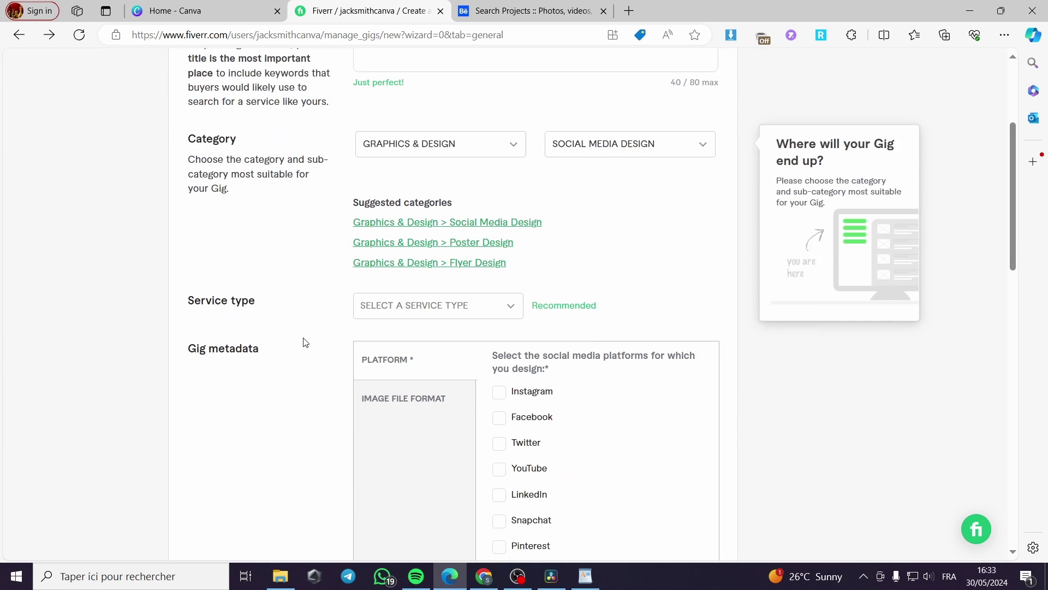
left_click(510, 313)
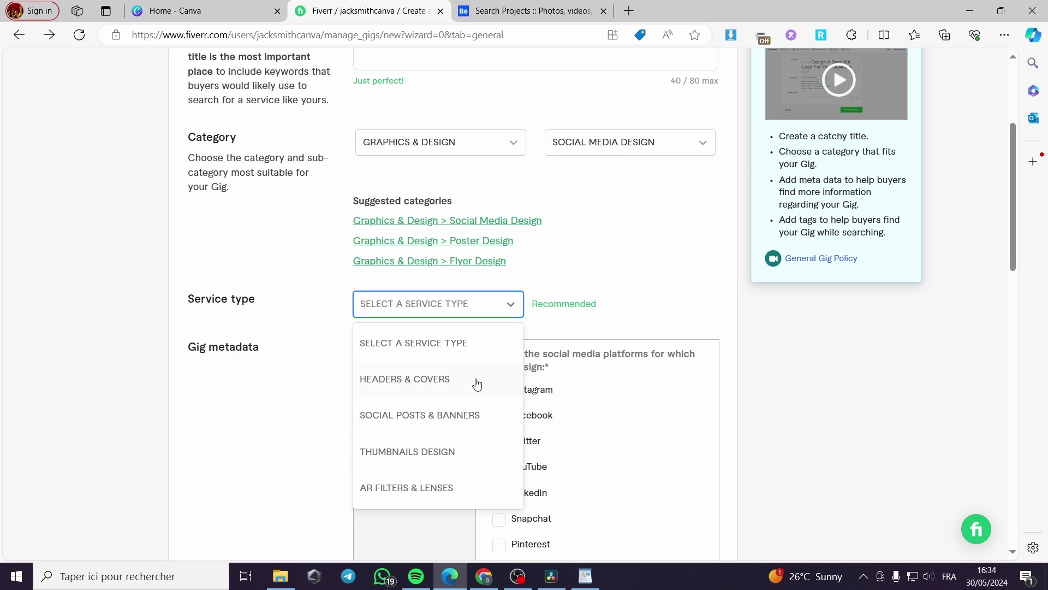
left_click(419, 425)
In the gig metadata, select Instagram, Facebook, Pinterest and Tumblr as the design platforms
scroll(600, 324, "down", 1)
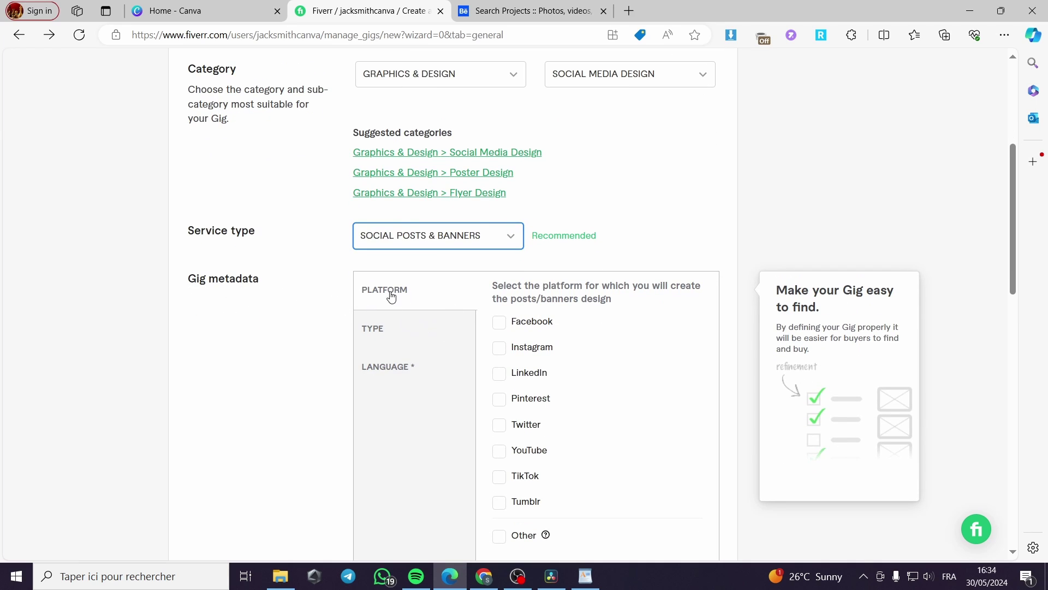
scroll(563, 292, "down", 1)
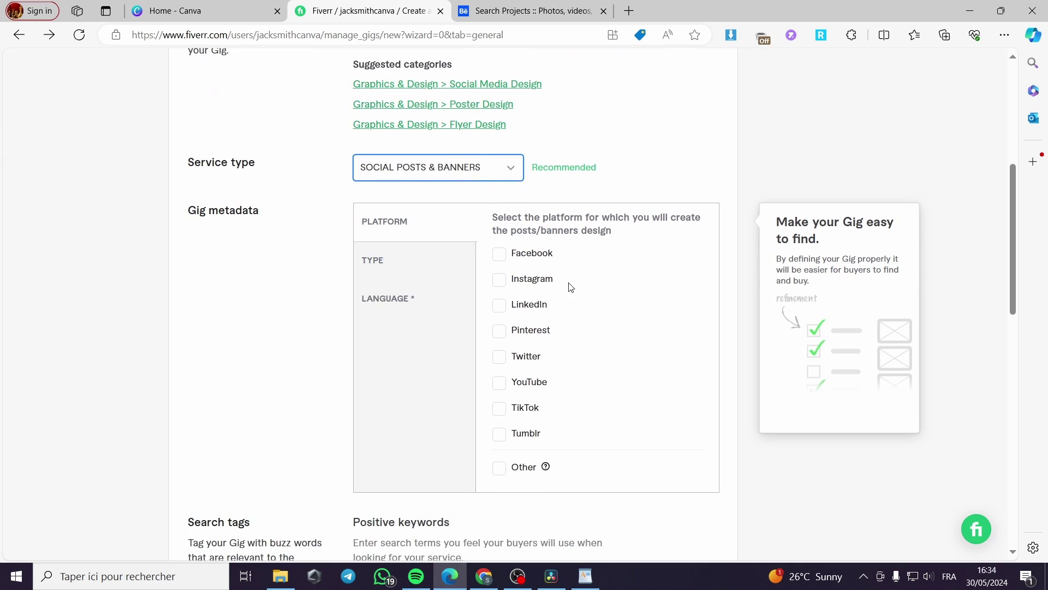
left_click(500, 281)
left_click(499, 254)
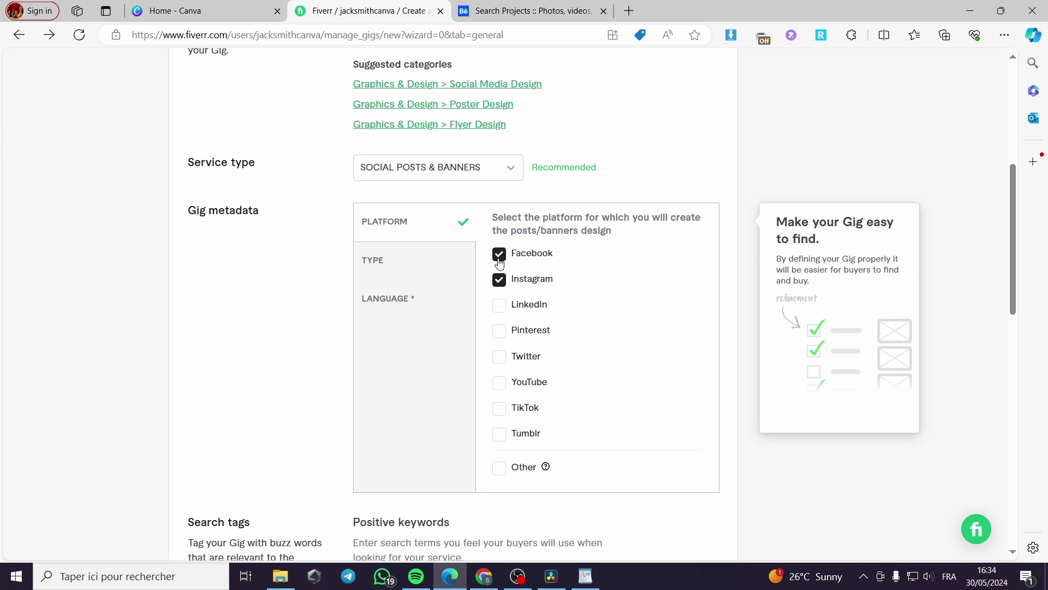
left_click(499, 332)
left_click(500, 433)
scroll(581, 388, "down", 4)
scroll(412, 274, "up", 4)
In the gig metadata, select Advertisements, Social media carousel, Infographic and Quotes as the post types
left_click(380, 262)
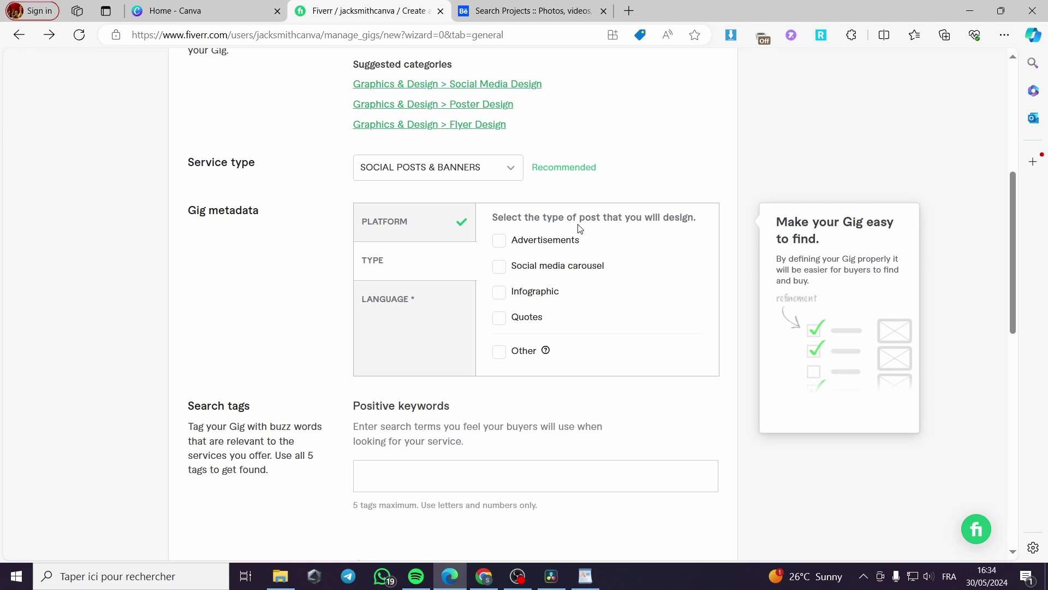
left_click(573, 241)
left_click(538, 268)
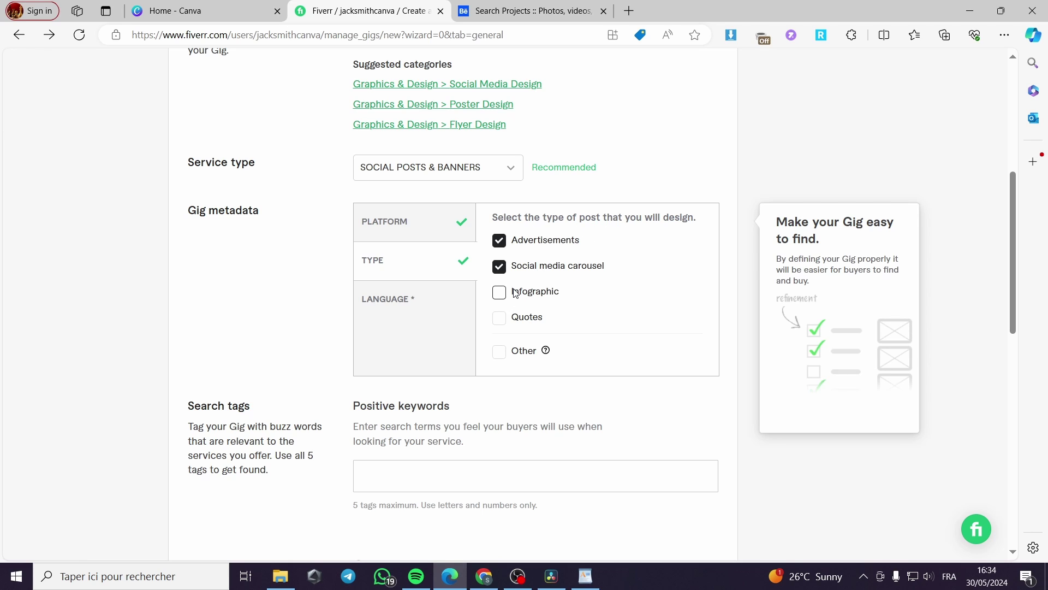
left_click(519, 293)
left_click(522, 321)
In the gig metadata, select French and English as the languages of the posts
left_click(378, 309)
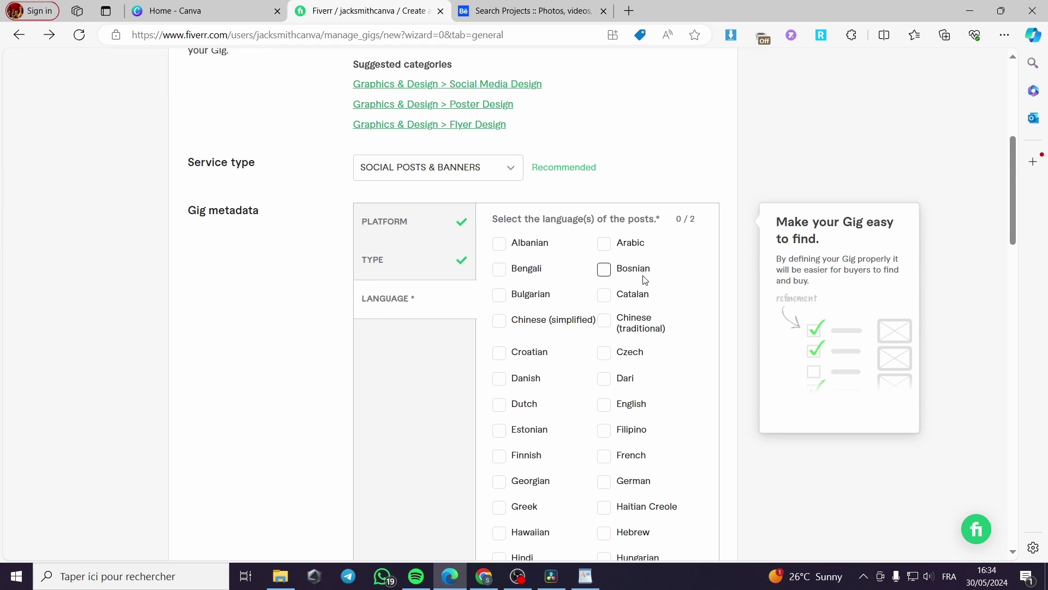
scroll(660, 272, "down", 1)
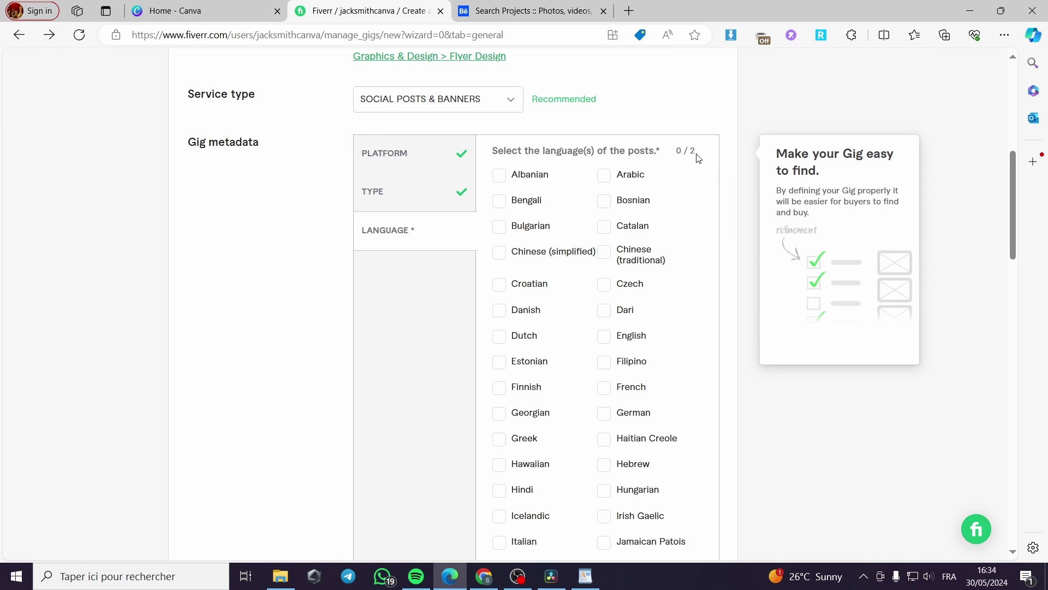
left_click(604, 388)
scroll(567, 304, "down", 5)
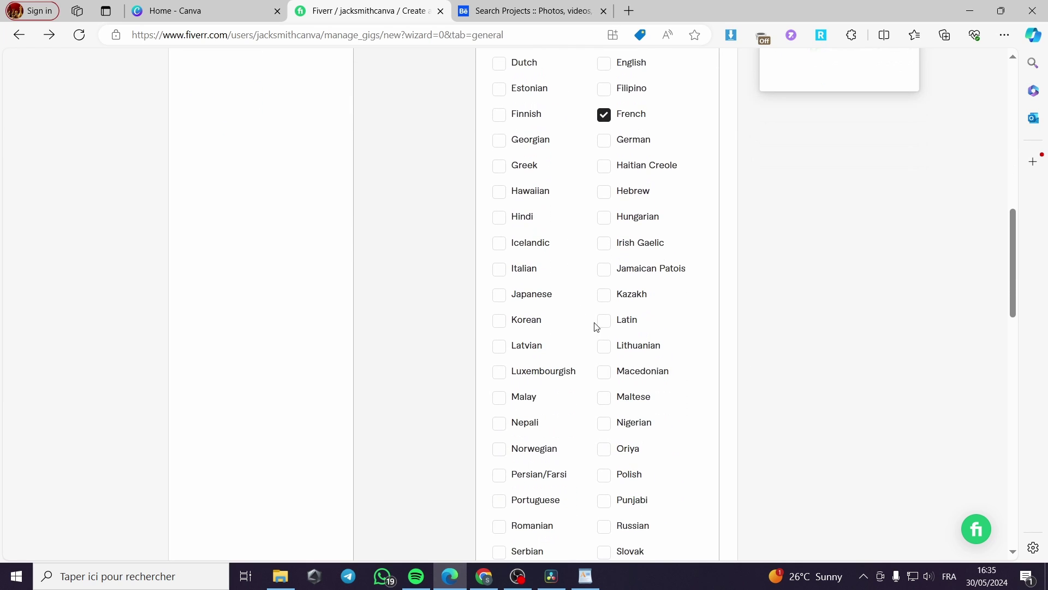
scroll(597, 327, "down", 3)
scroll(594, 326, "up", 7)
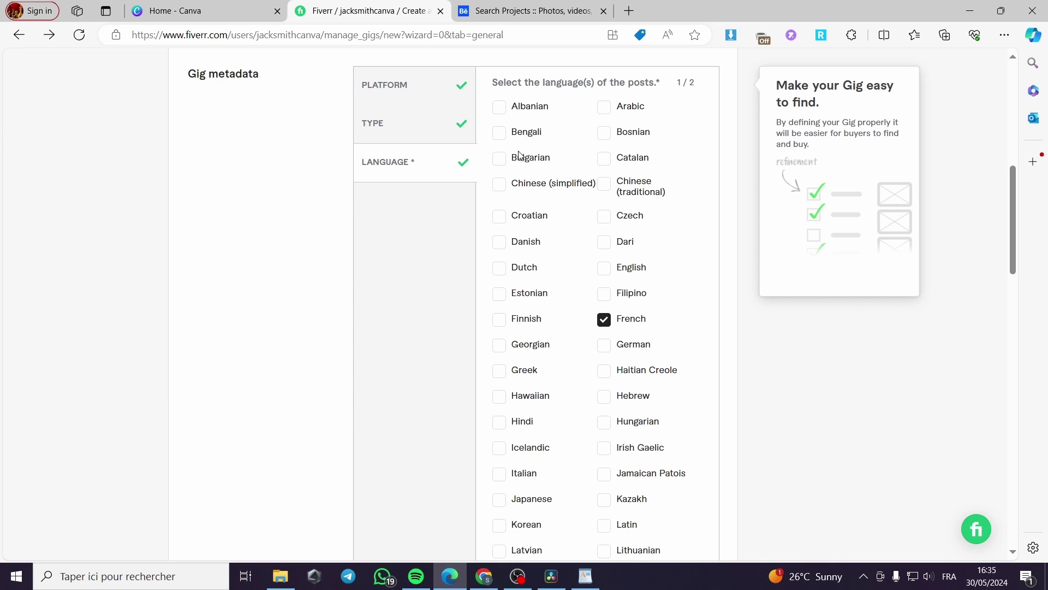
left_click(625, 273)
Examine the search tags section and activate its Positive keywords field
scroll(681, 293, "down", 13)
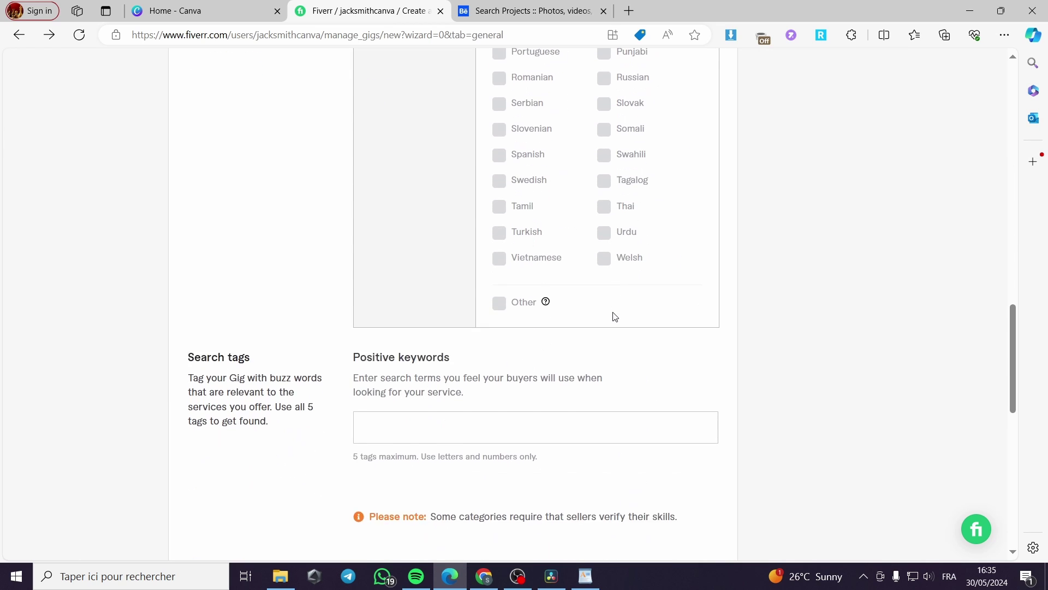
scroll(616, 317, "down", 2)
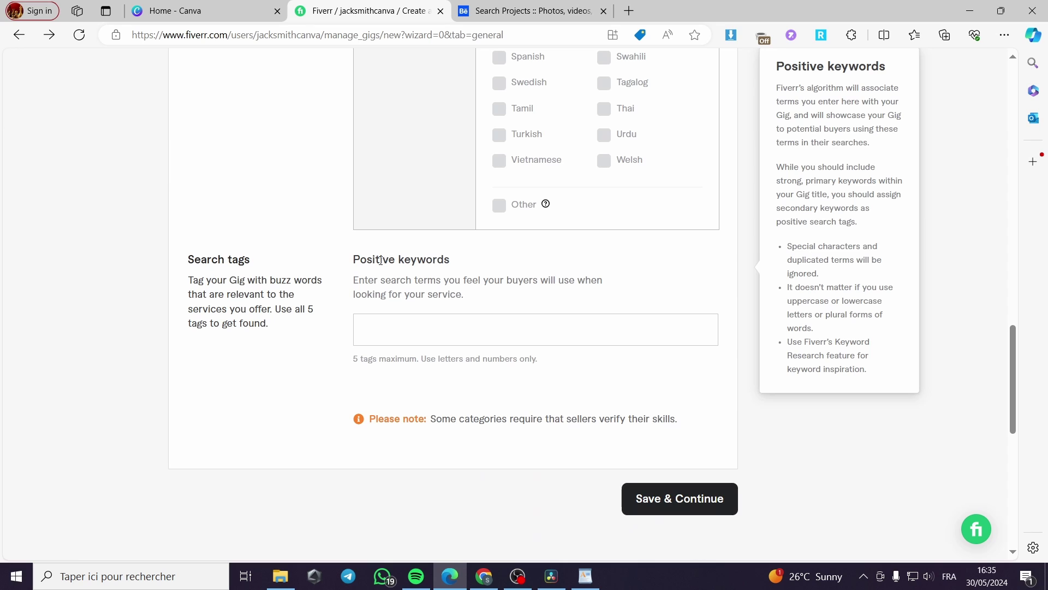
left_click(425, 326)
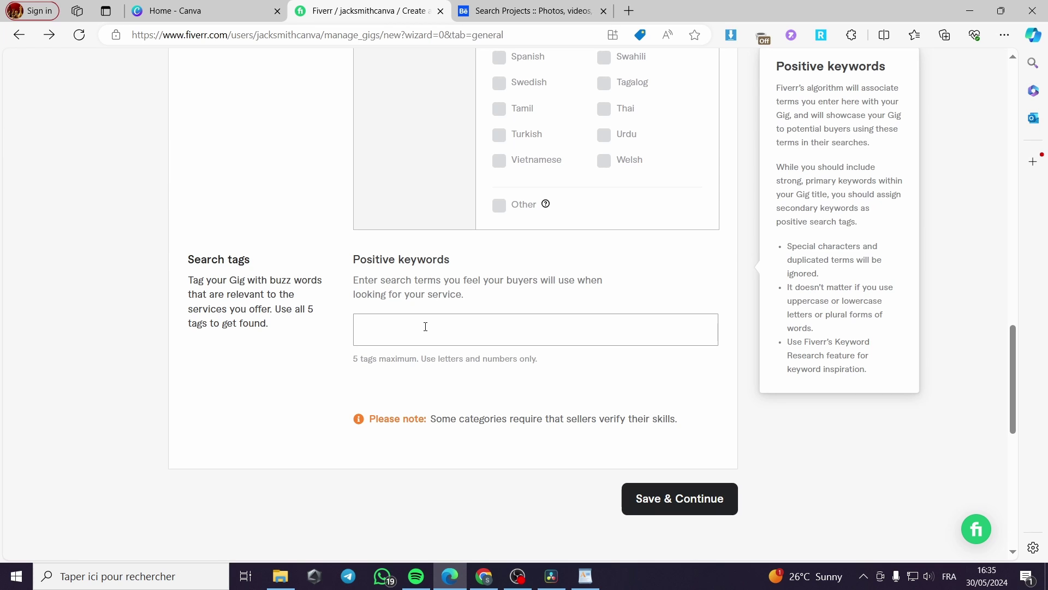
Open the Fiverr homepage in a new browser tab and switch to it, keeping the gig form open
scroll(418, 326, "up", 15)
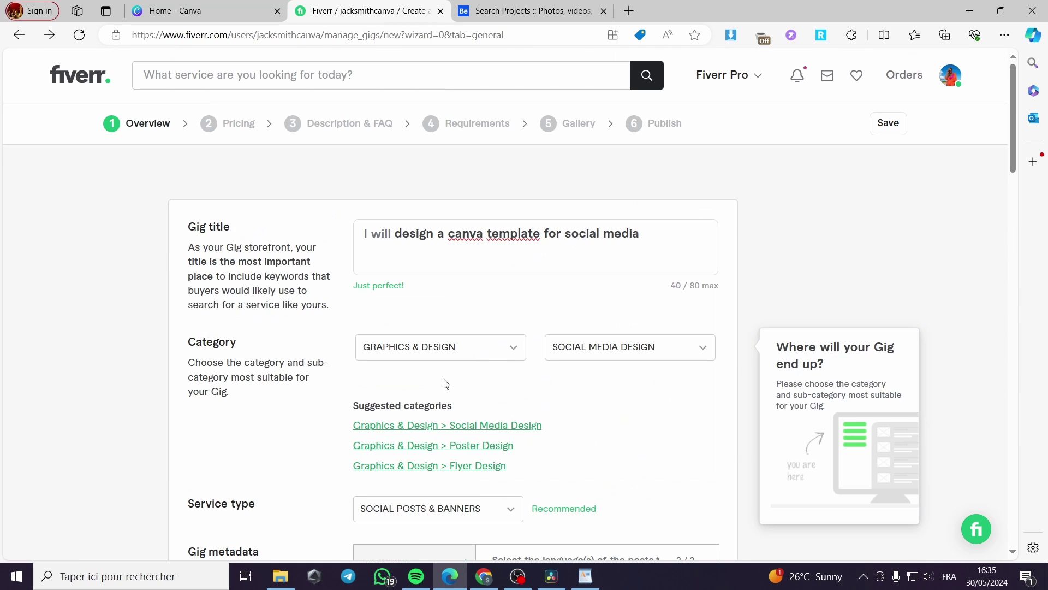
right_click(79, 81)
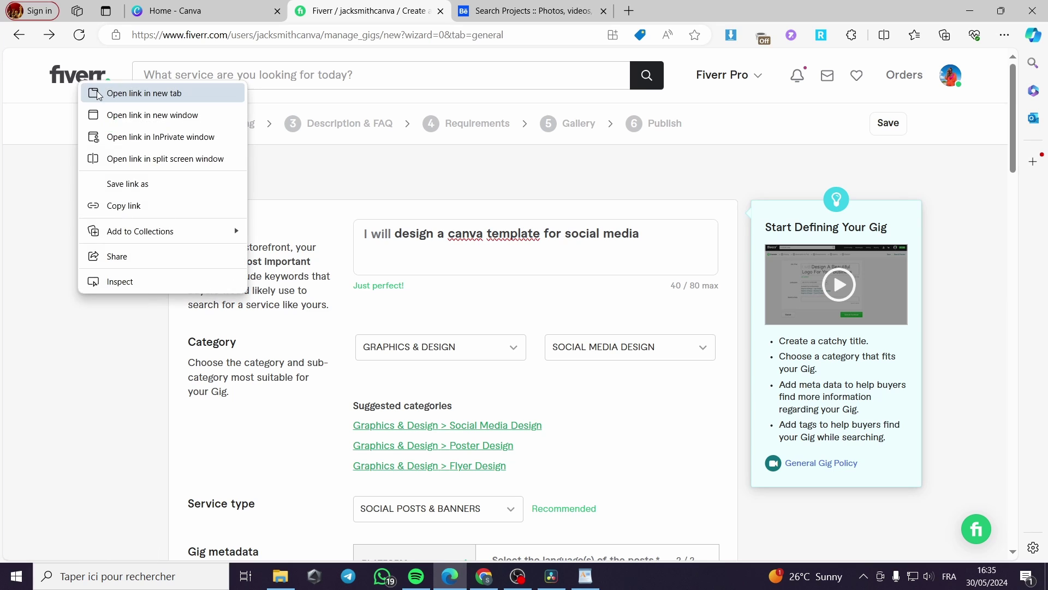
left_click(118, 90)
left_click(521, 7)
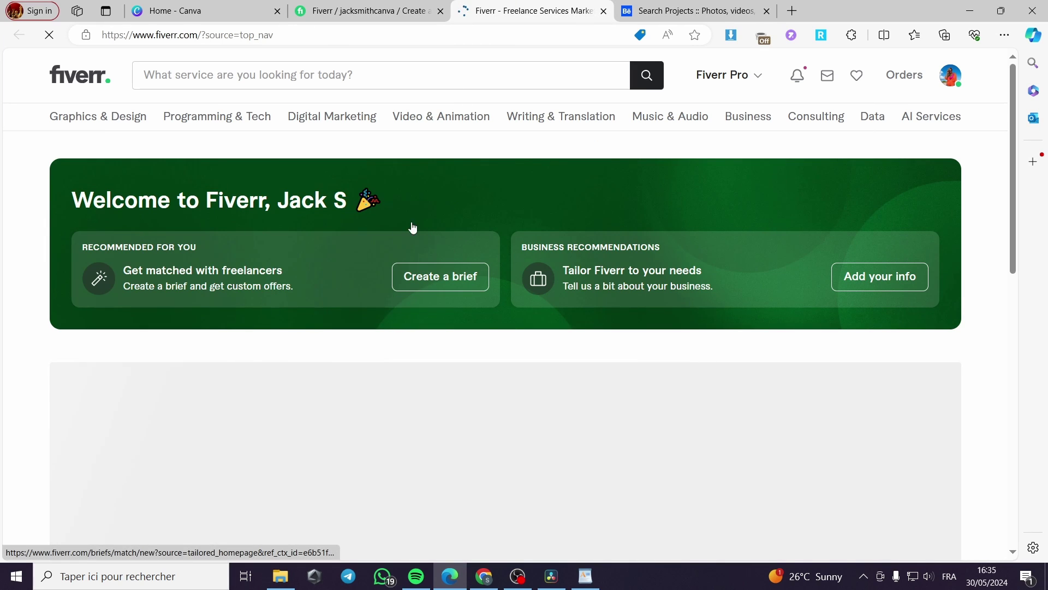
Open the Social Media Design category under Graphics & Design and browse the gigs offered there
mouse_move(103, 126)
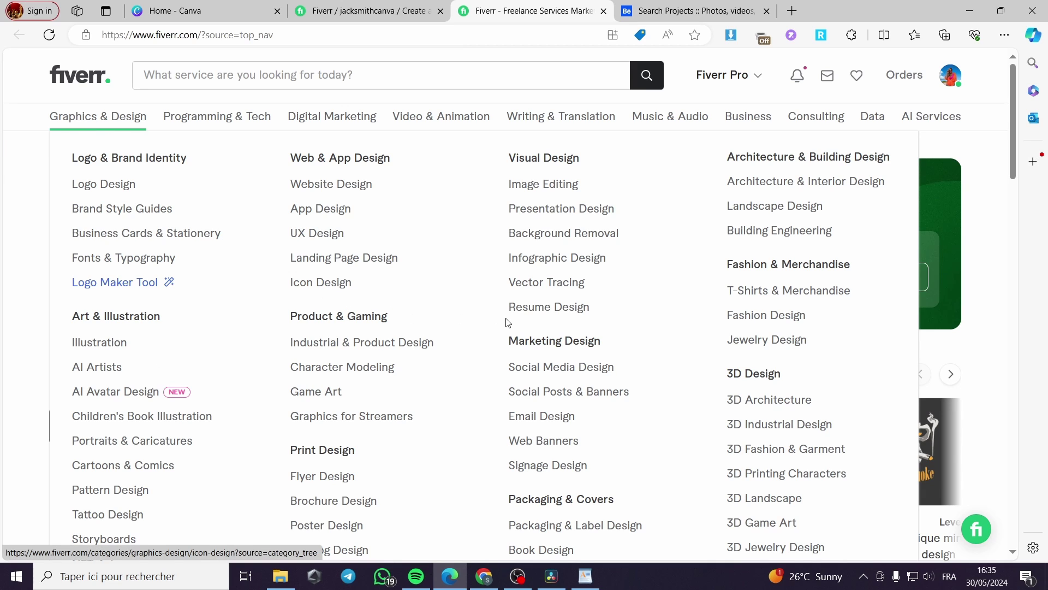
scroll(469, 243, "down", 1)
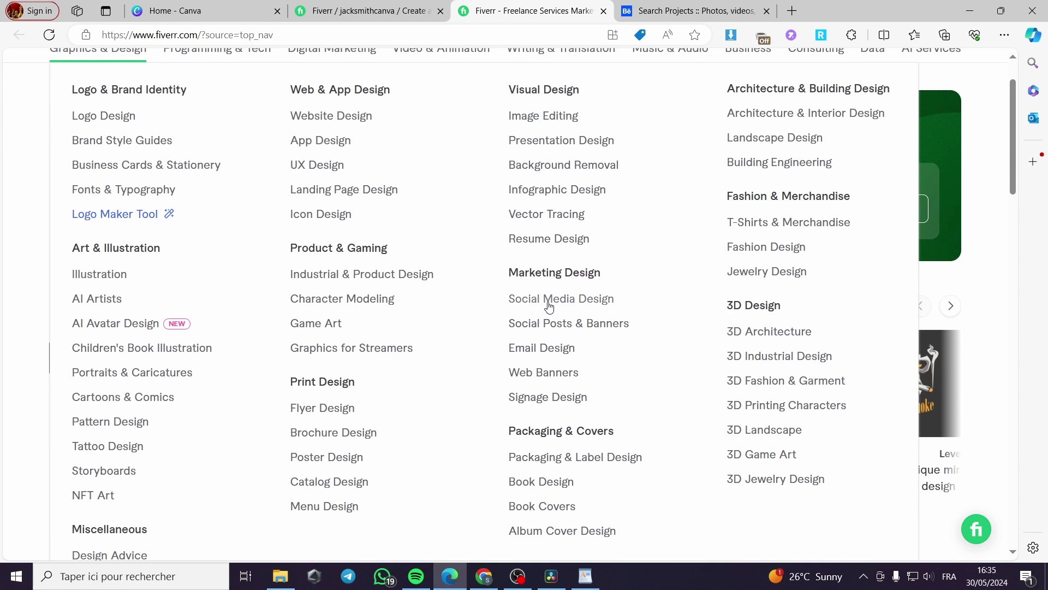
left_click(563, 301)
scroll(538, 351, "down", 5)
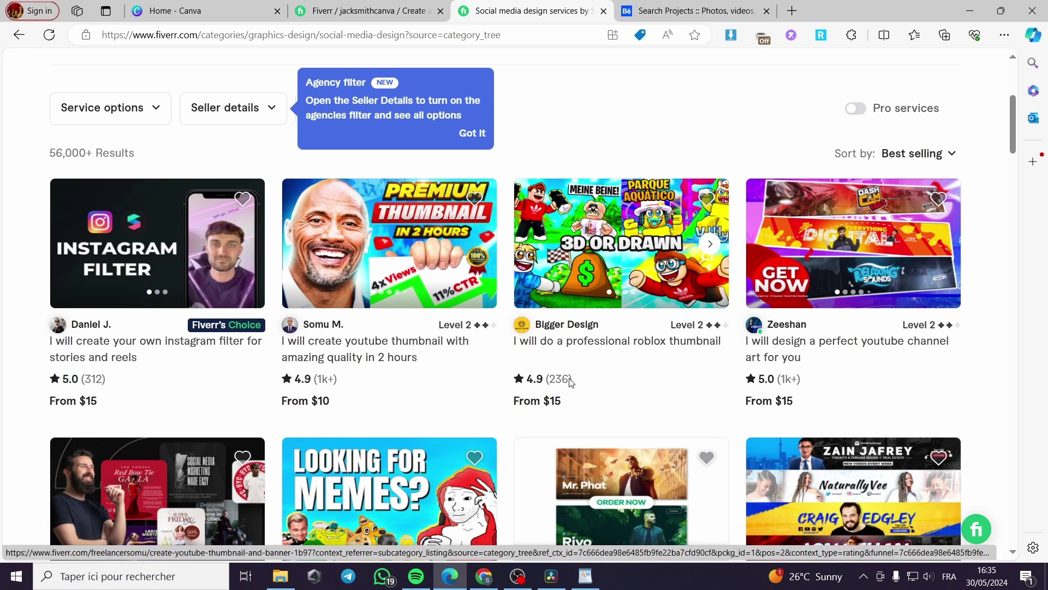
scroll(570, 381, "down", 3)
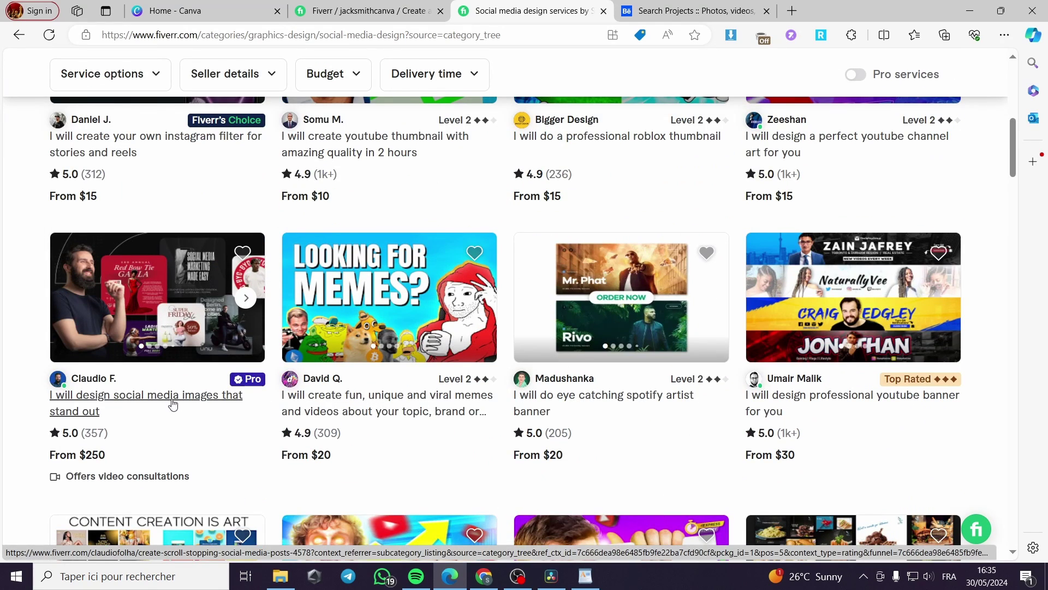
Examine the viral memes gig's details, packages, reviews and related tags, and return to the category listing
left_click(370, 405)
scroll(479, 303, "down", 15)
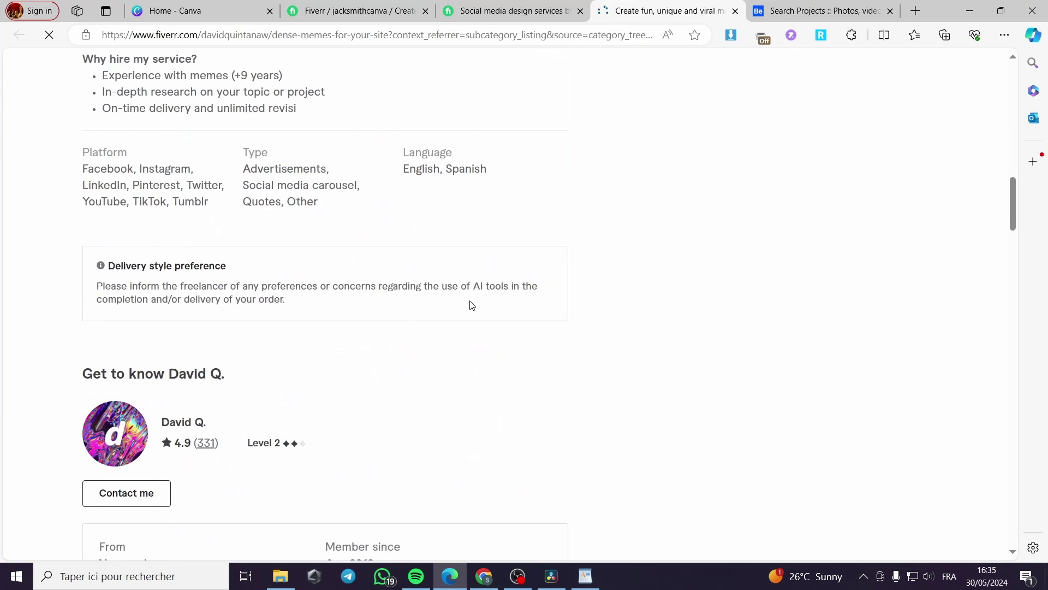
scroll(329, 305, "down", 5)
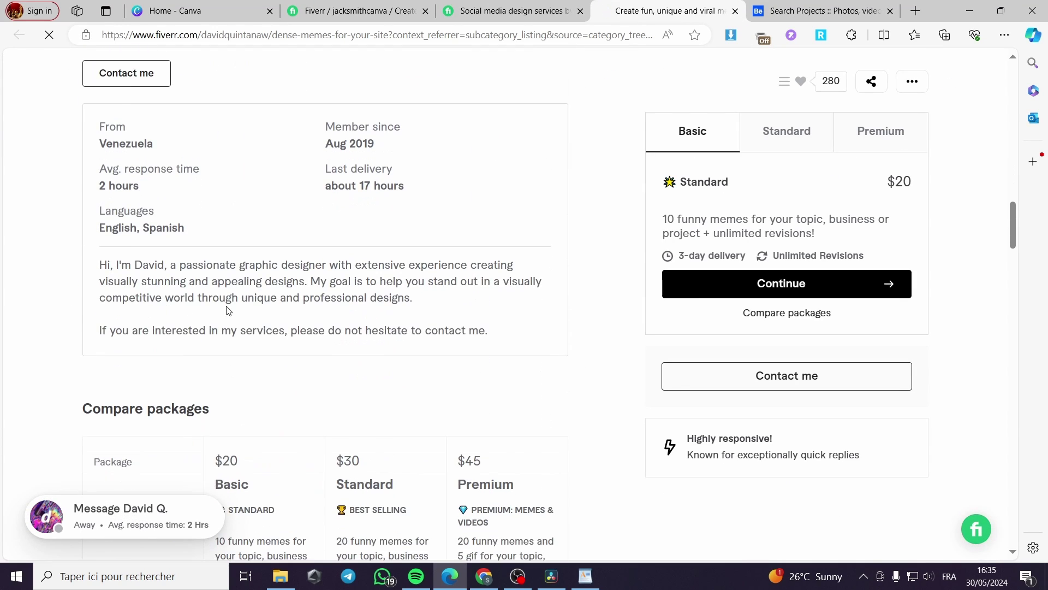
scroll(152, 240, "up", 1)
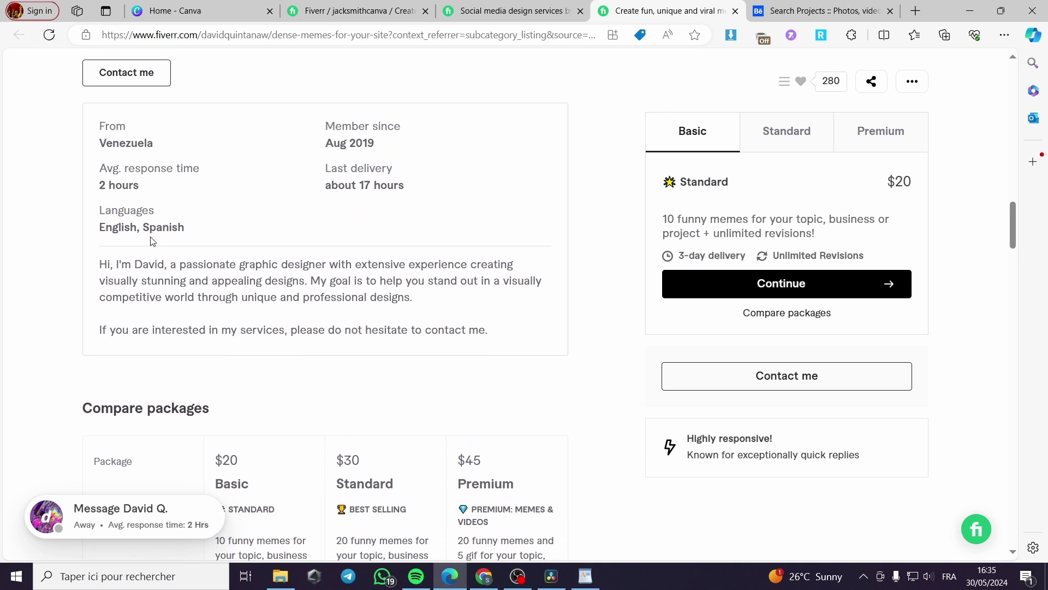
scroll(153, 239, "down", 12)
scroll(155, 240, "down", 15)
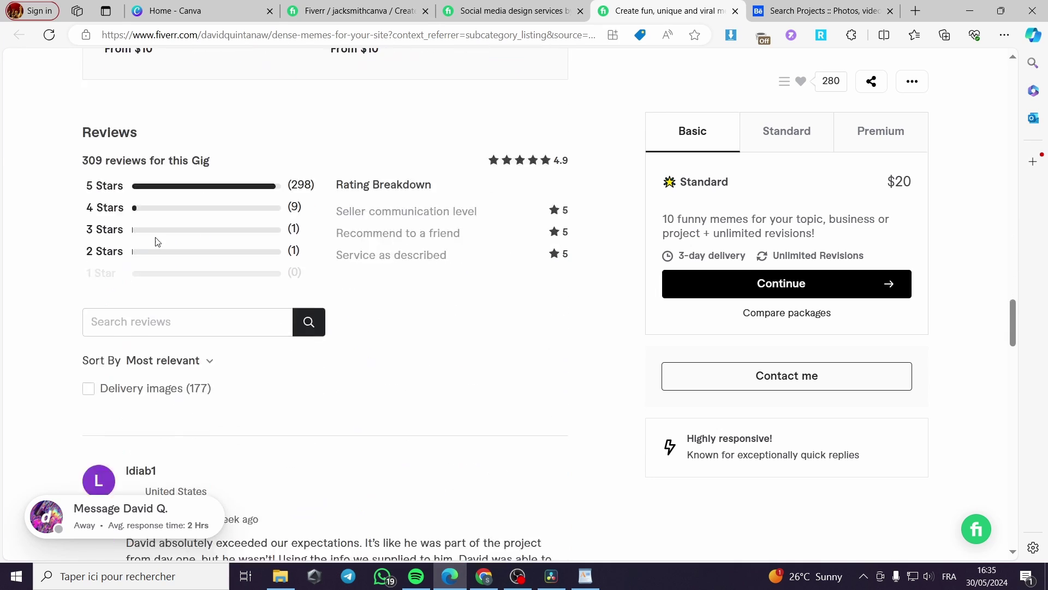
scroll(195, 297, "down", 16)
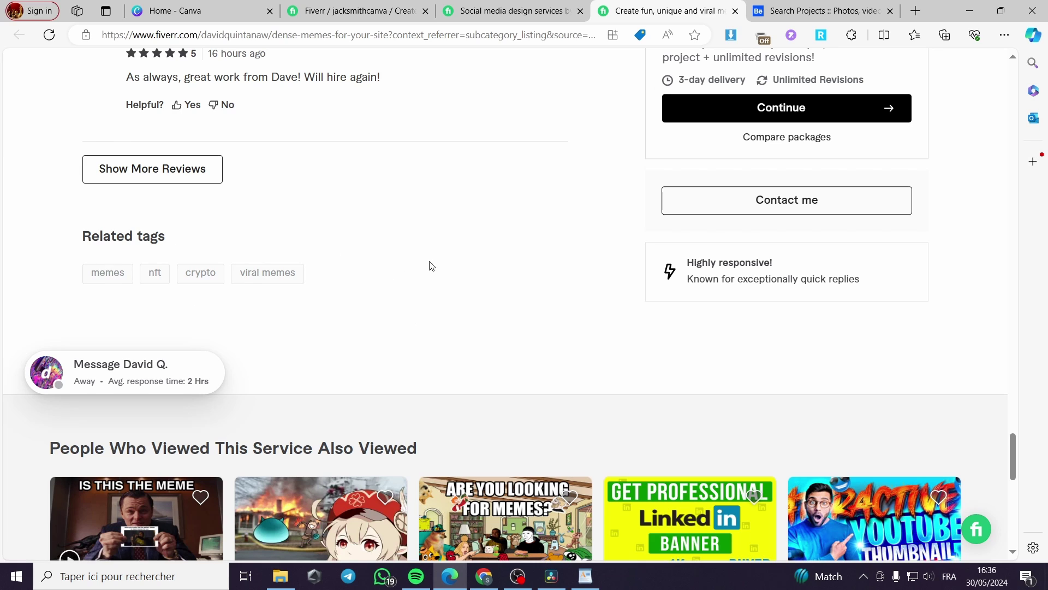
left_click(498, 6)
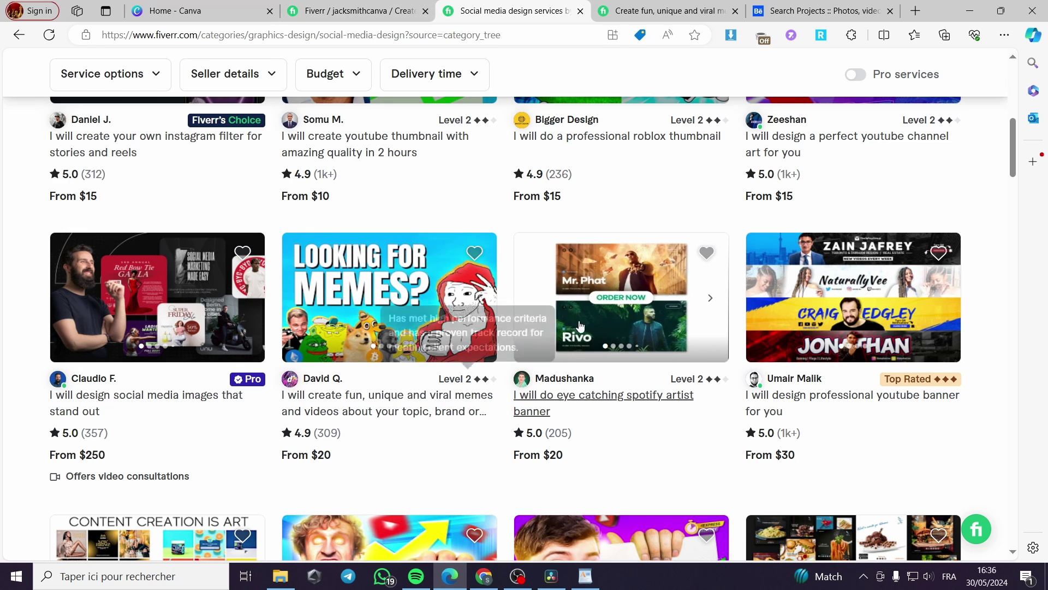
scroll(696, 374, "up", 6)
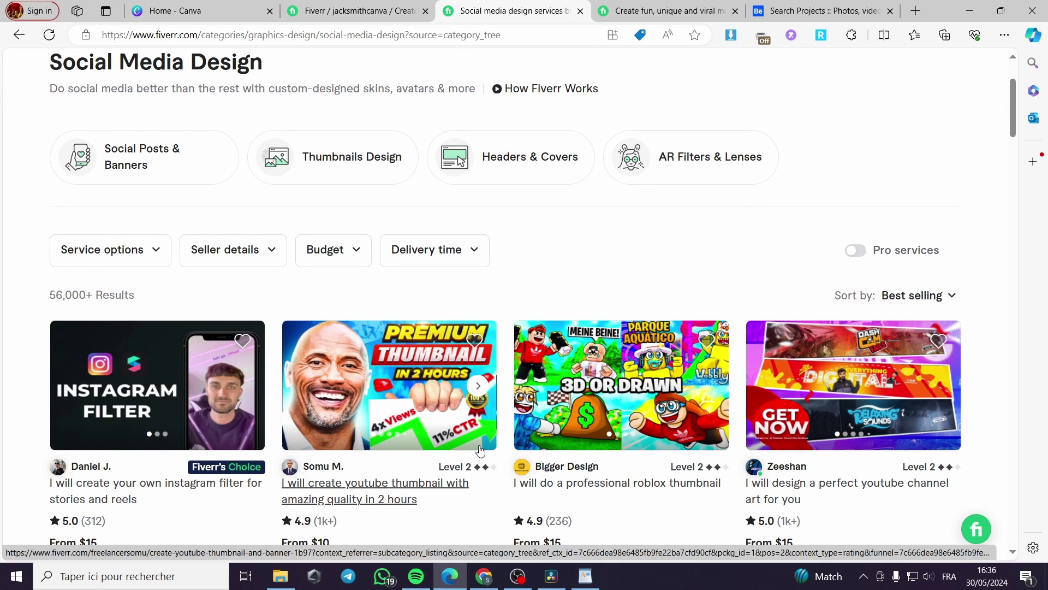
Return to the gig form, add Social media and posts as positive keywords, and save the overview to continue
key("ctrl+shift+Tab")
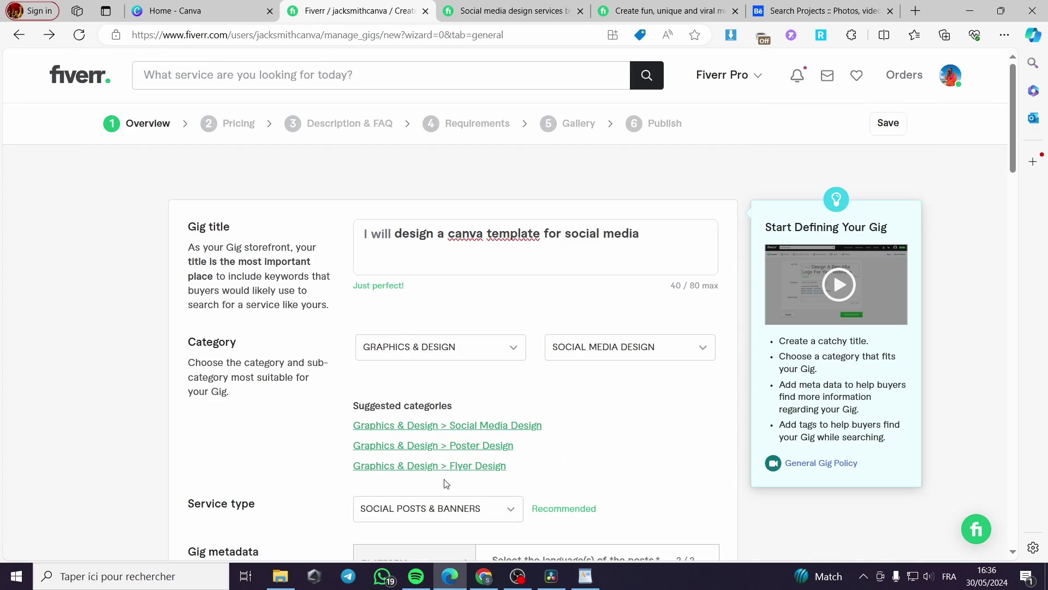
scroll(446, 483, "down", 20)
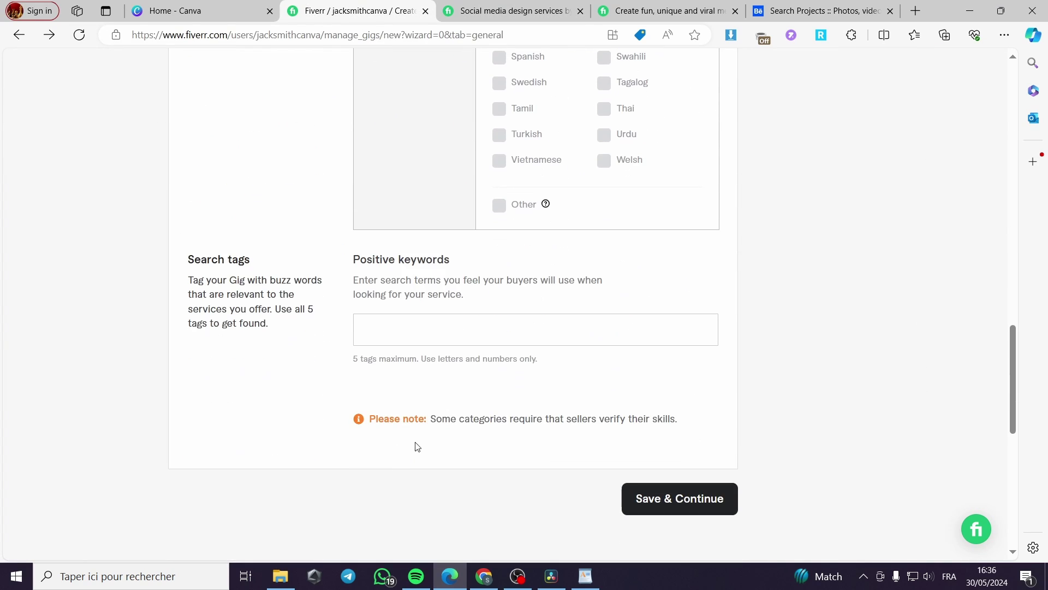
left_click(465, 331)
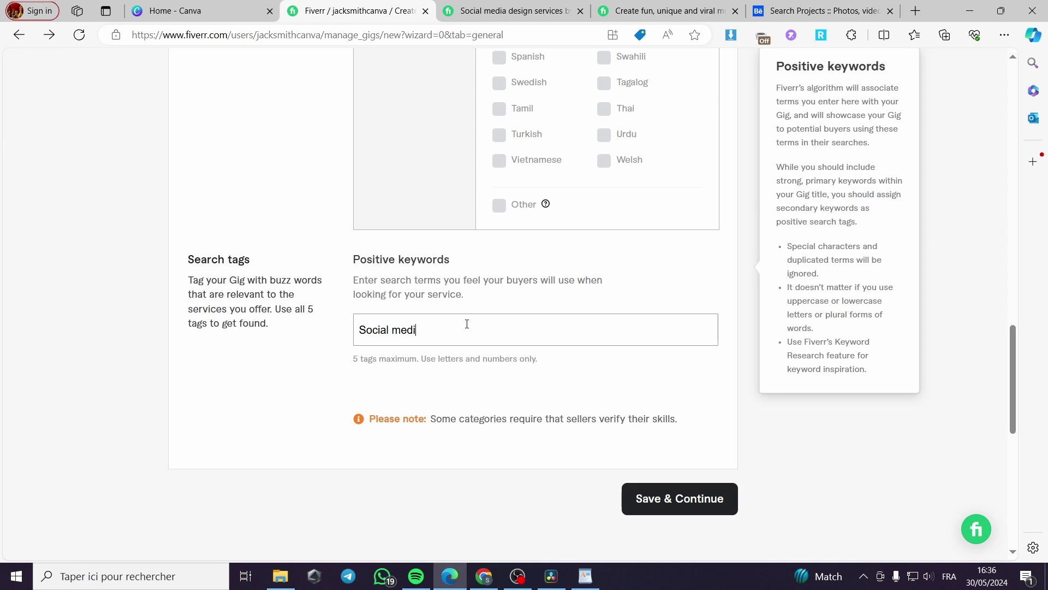
type("Social media")
key("Return")
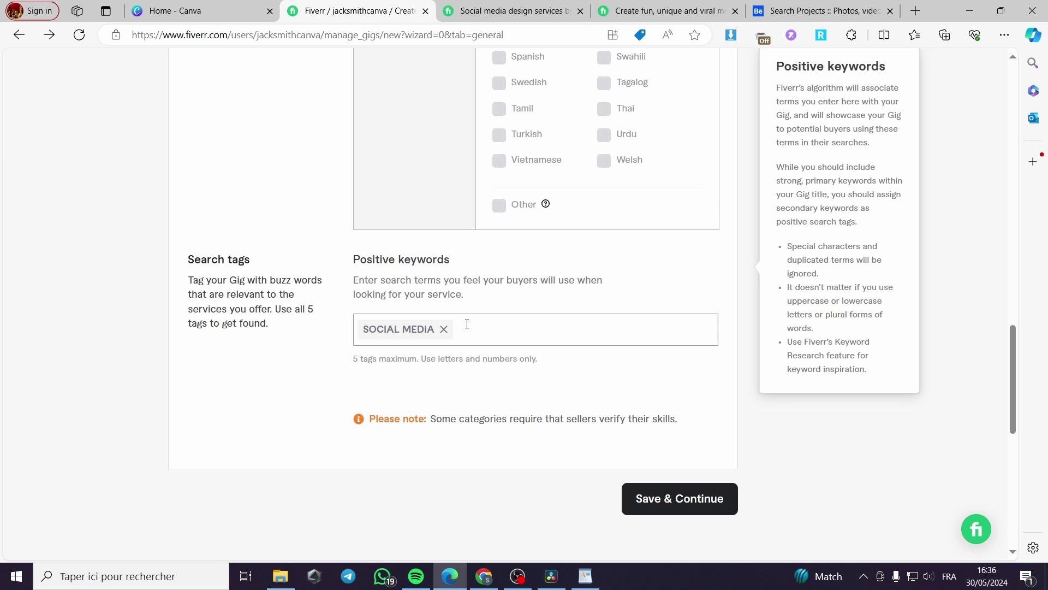
type("posts")
key("Return")
left_click(664, 500)
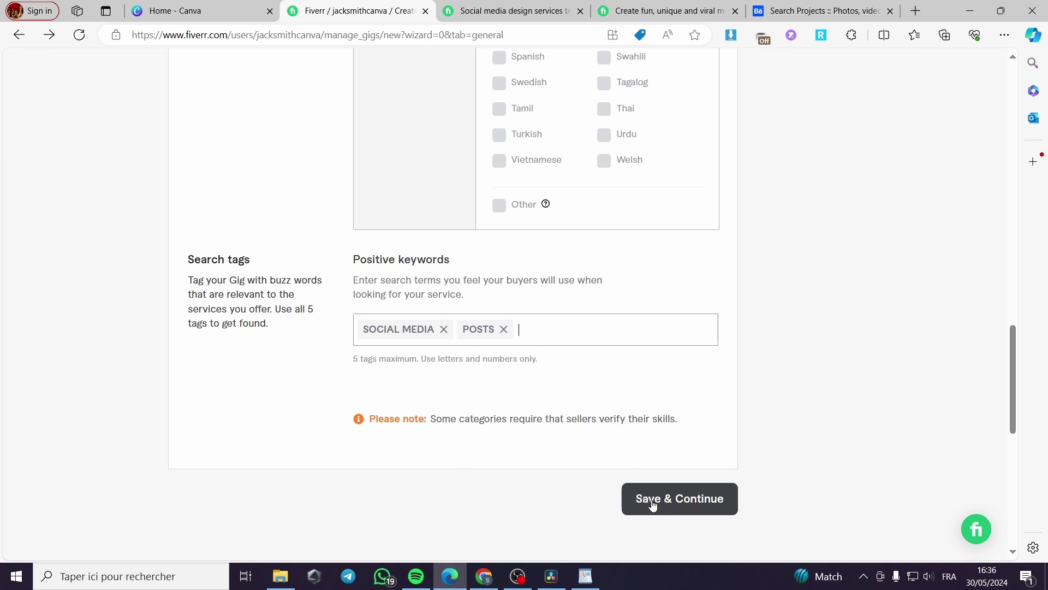
left_click(663, 507)
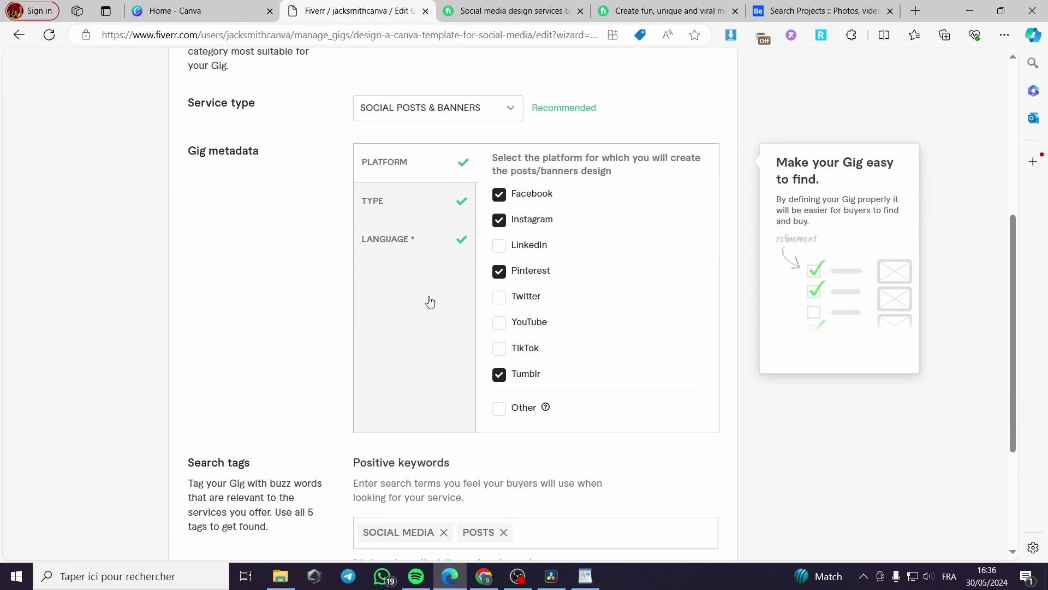
Add the suggested graphics design keyword to the search tags and save the overview to proceed to pricing
scroll(430, 299, "down", 3)
scroll(410, 396, "up", 6)
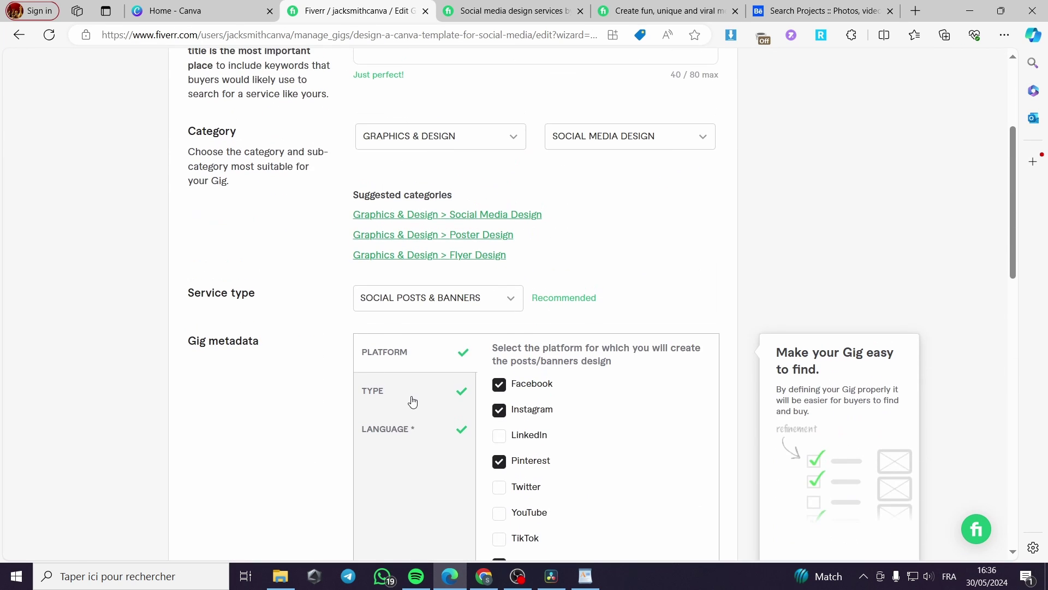
scroll(412, 402, "up", 4)
scroll(413, 402, "down", 11)
left_click(571, 325)
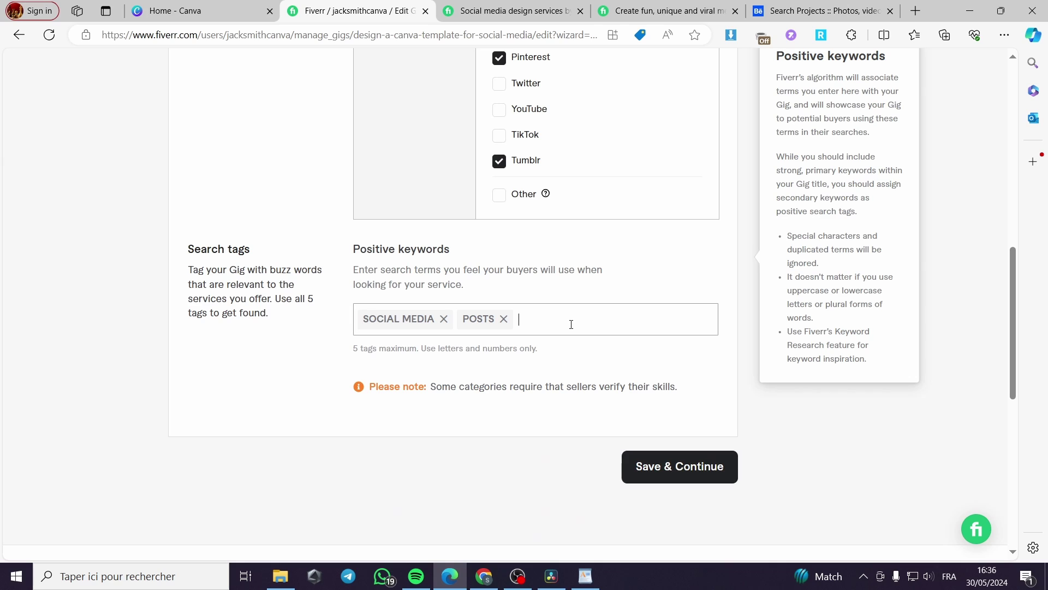
type("gr")
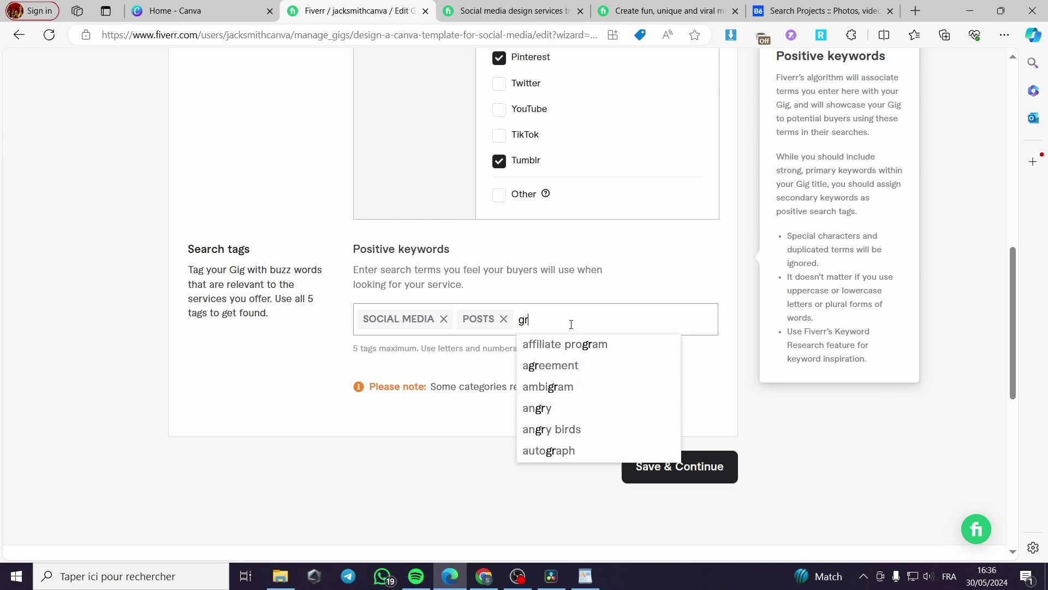
type("aphi")
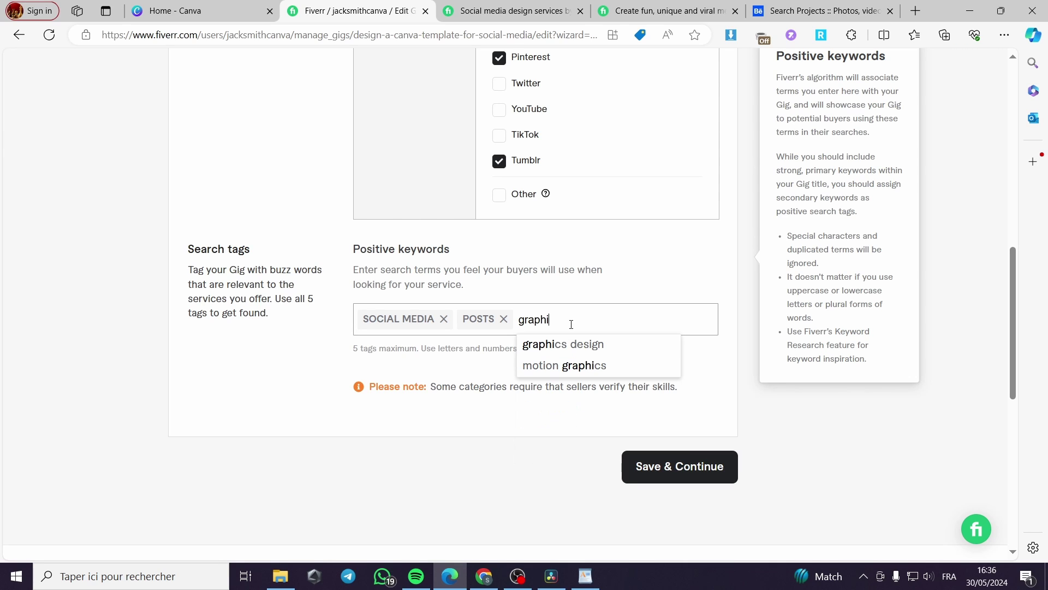
key("Down")
key("Return")
left_click(671, 460)
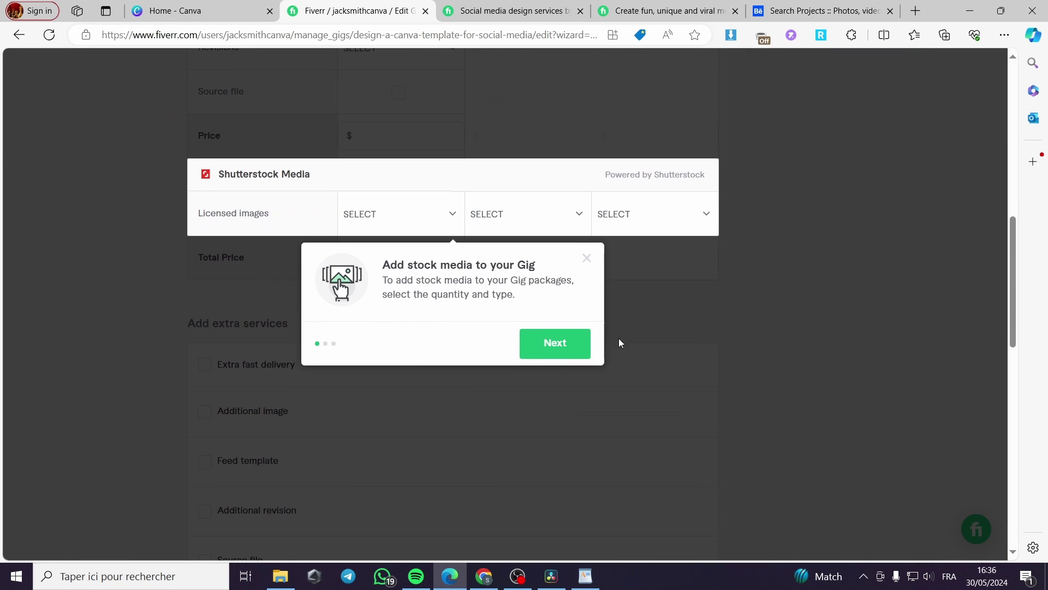
Dismiss the stock media tip and enter basic as both the name and the description of the Basic package
left_click(587, 258)
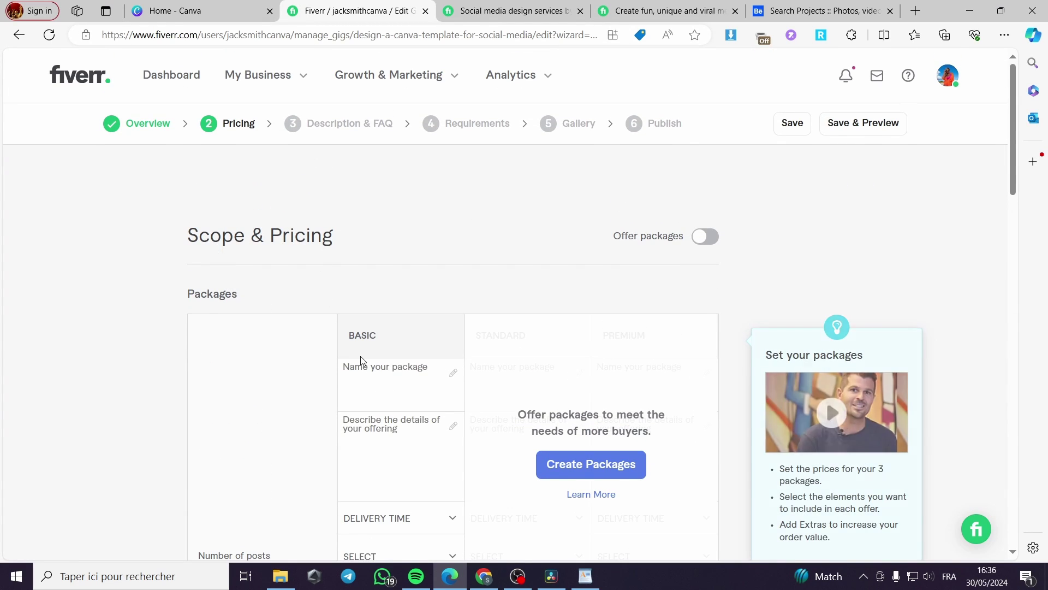
scroll(410, 368, "down", 2)
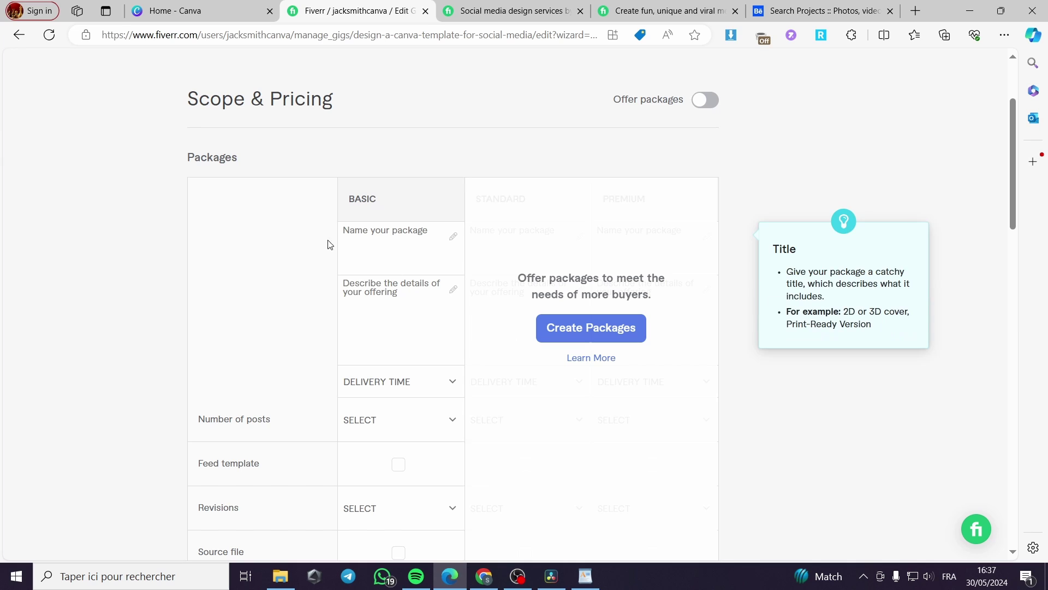
left_click(384, 234)
type("basic")
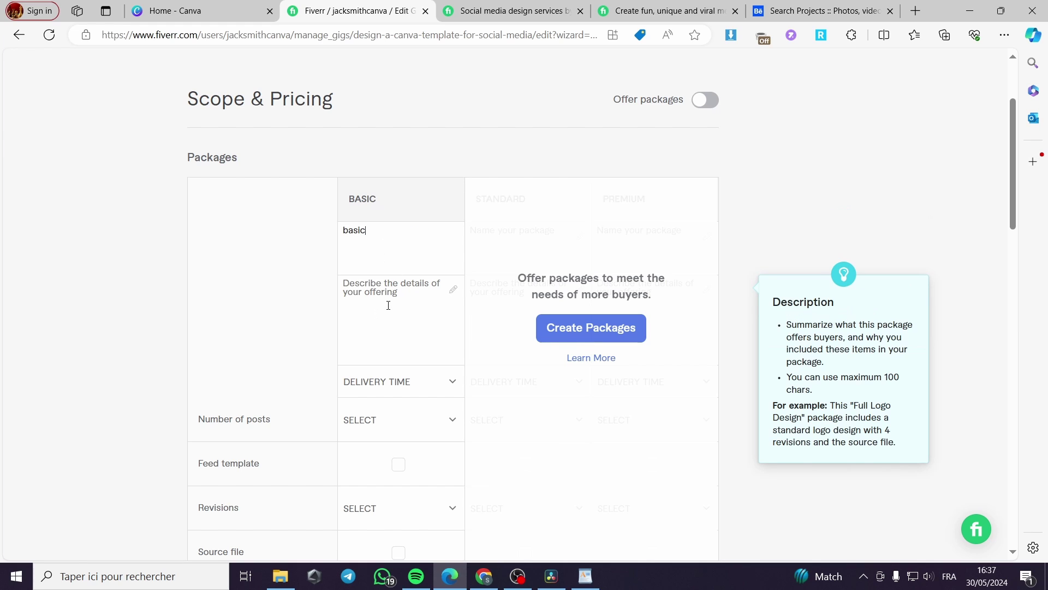
left_click_drag(376, 229, 326, 233)
key("ctrl+c")
left_click(417, 297)
key("ctrl+v")
Set the Basic package to 1 day delivery and 5 posts
left_click(426, 385)
left_click(419, 242)
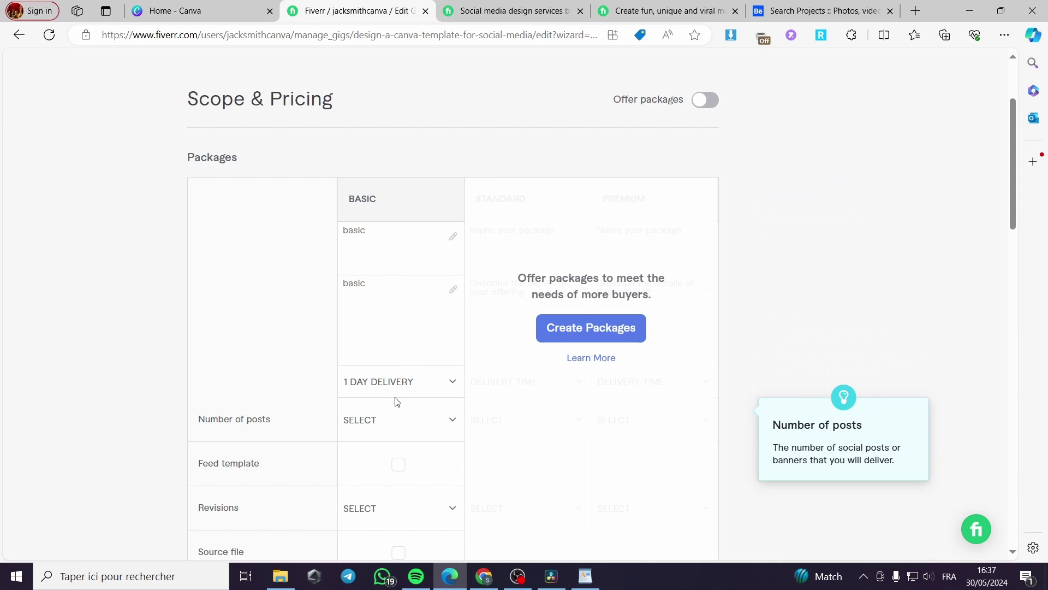
scroll(415, 382, "down", 1)
left_click(446, 356)
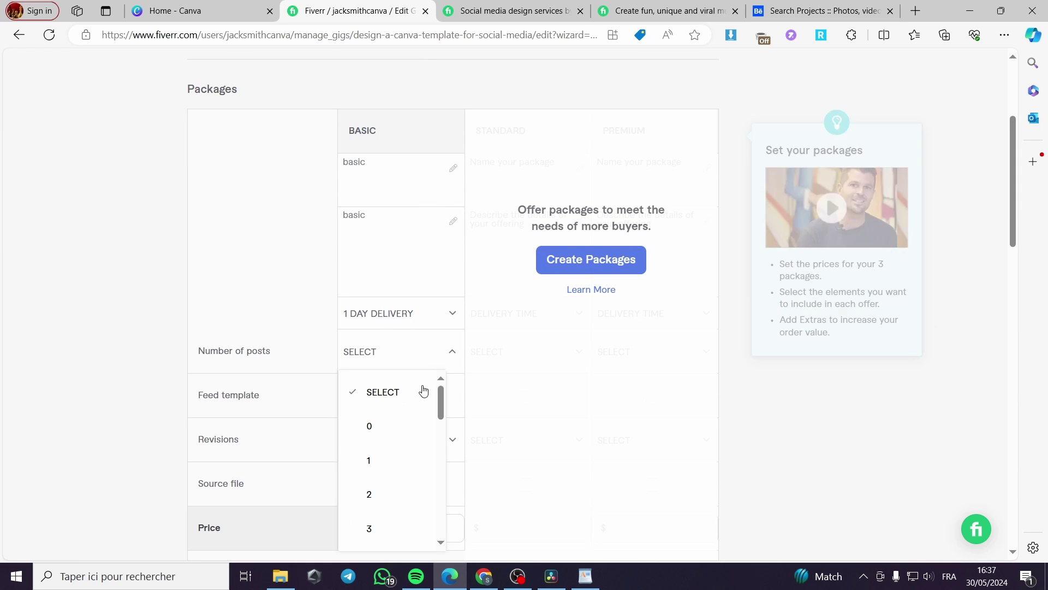
scroll(391, 465, "down", 2)
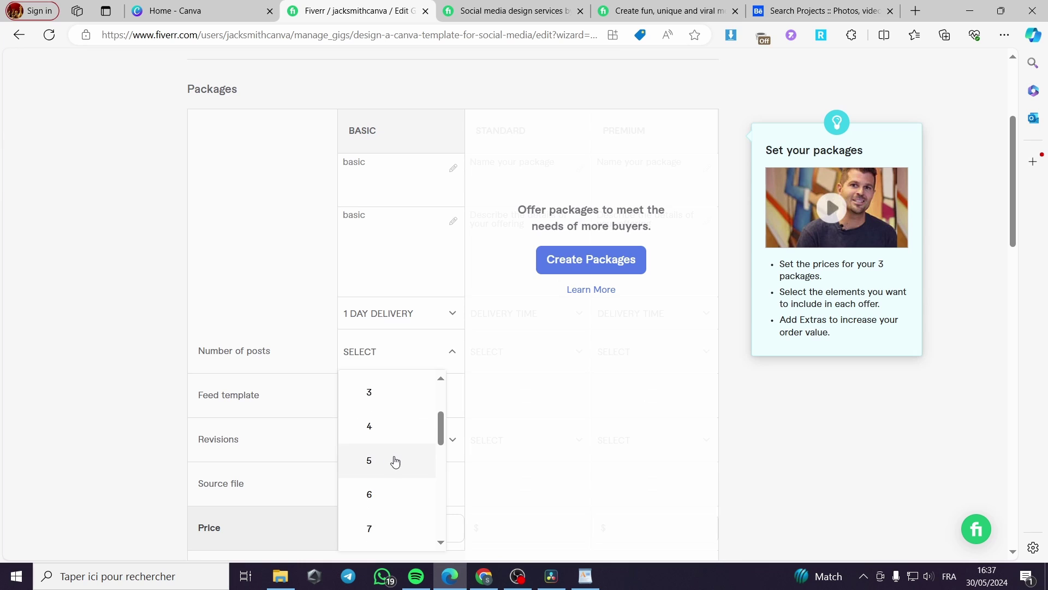
left_click(393, 462)
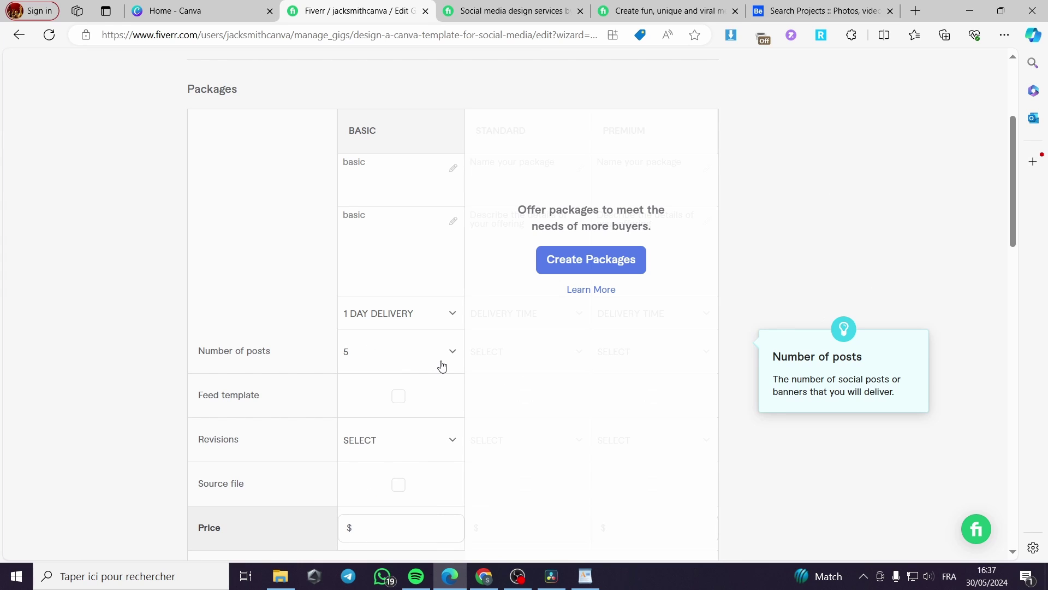
Include the feed template in the Basic package and set its revisions to 1
left_click(406, 396)
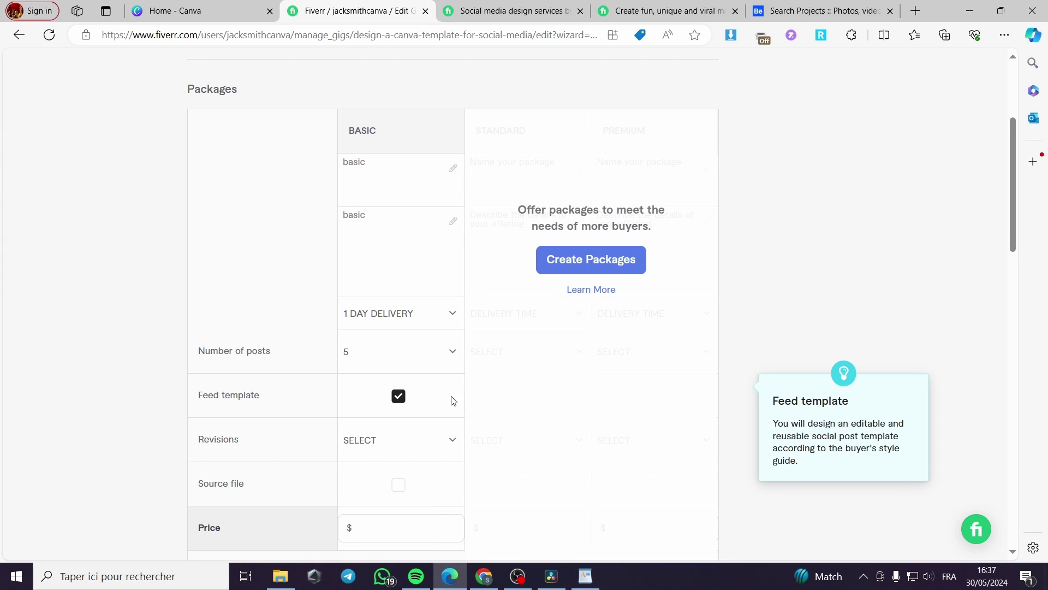
scroll(452, 398, "down", 2)
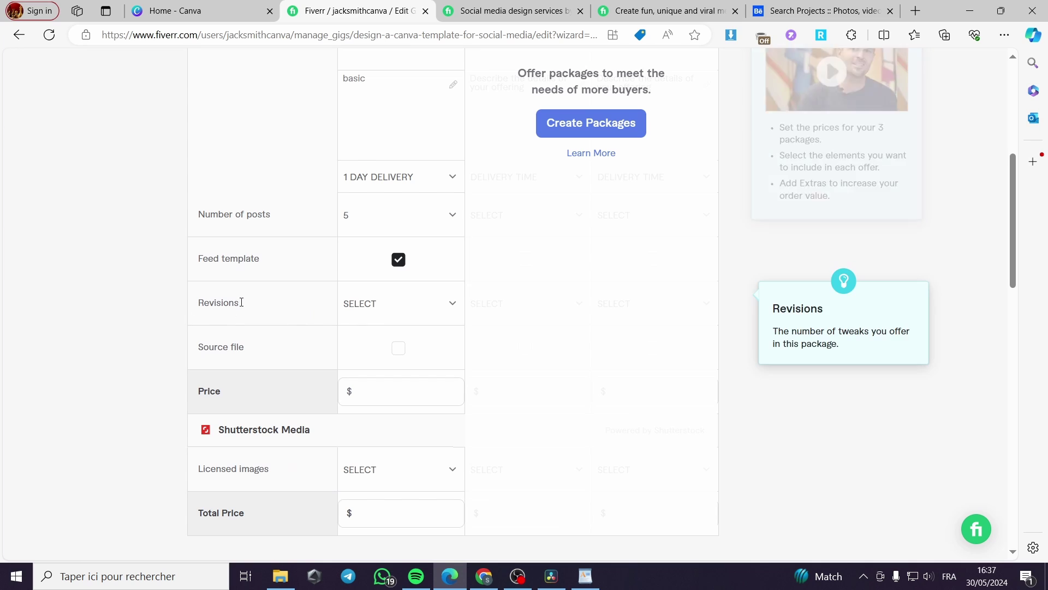
left_click(410, 312)
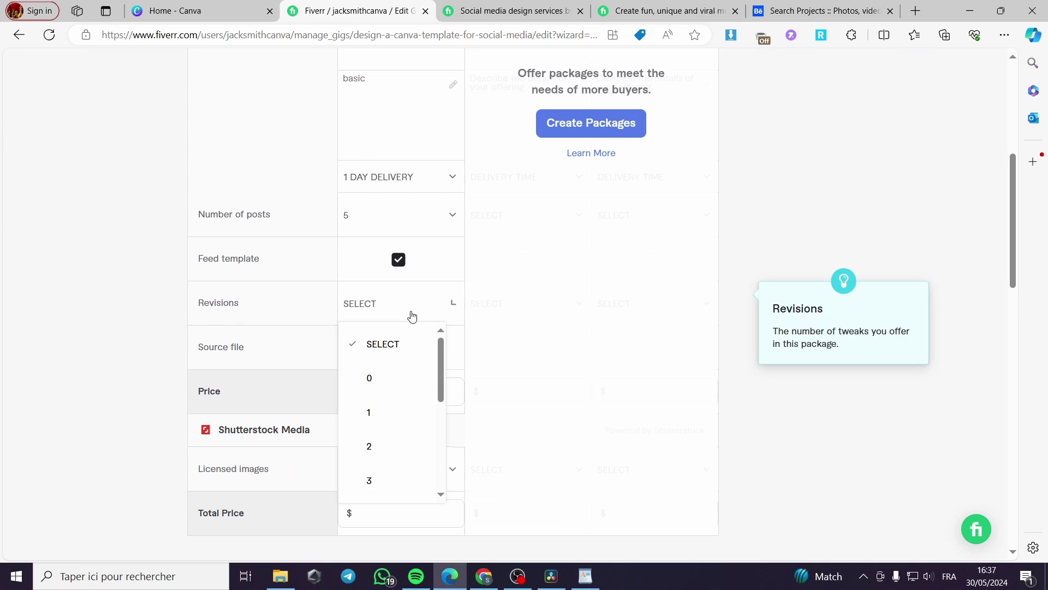
left_click(395, 418)
left_click(423, 307)
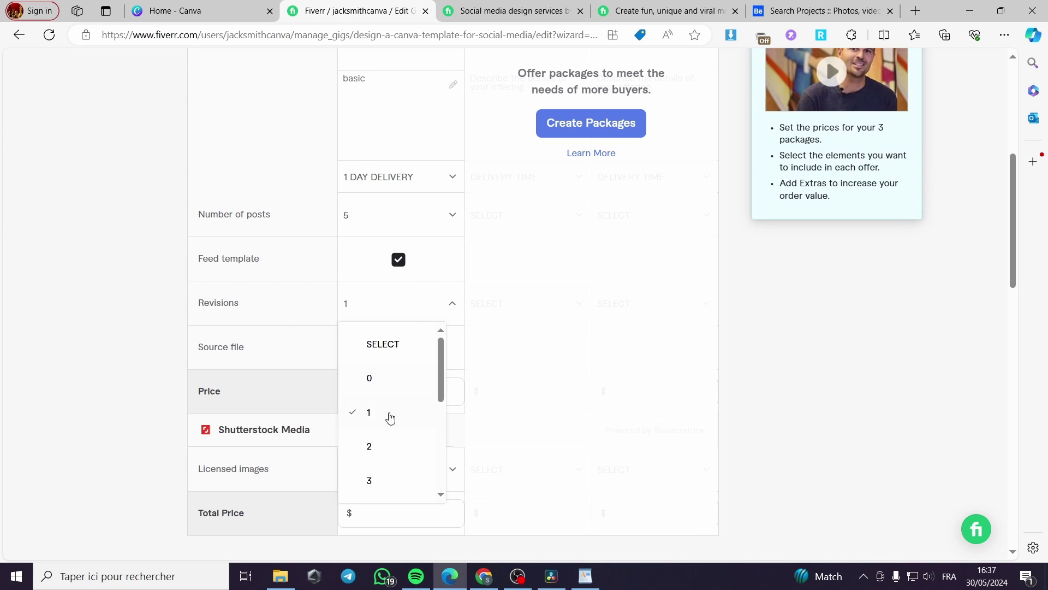
left_click(429, 307)
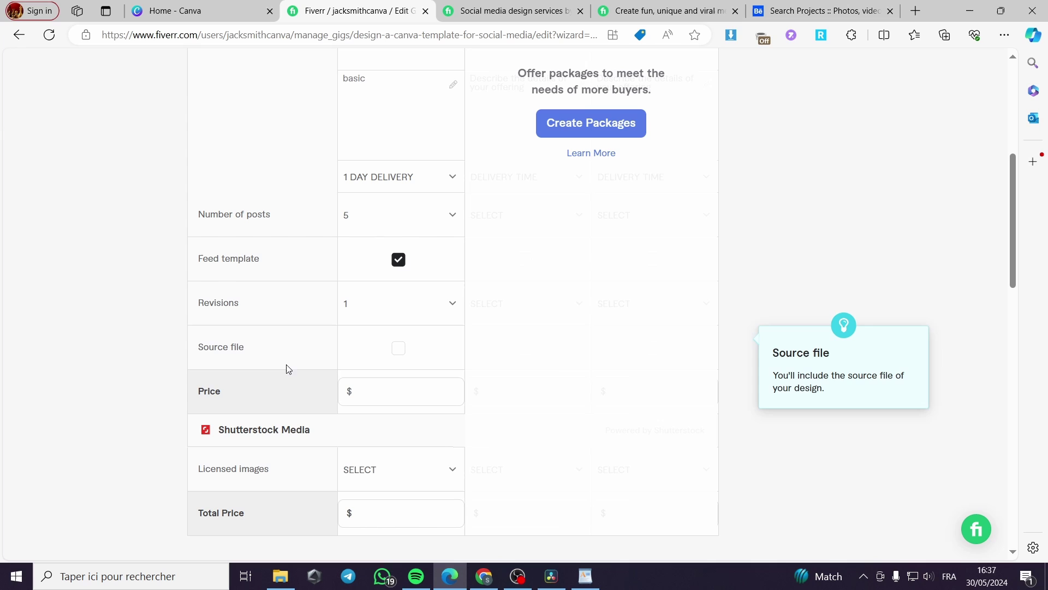
Include the source file in the Basic package and set its price to $15
left_click(398, 348)
scroll(420, 363, "down", 3)
left_click(424, 243)
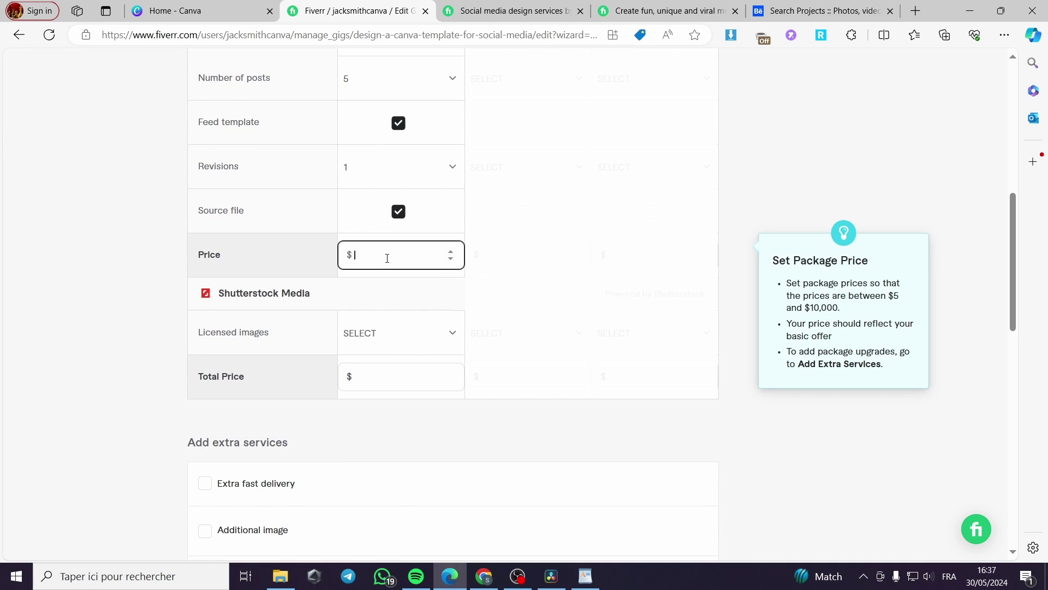
type("15")
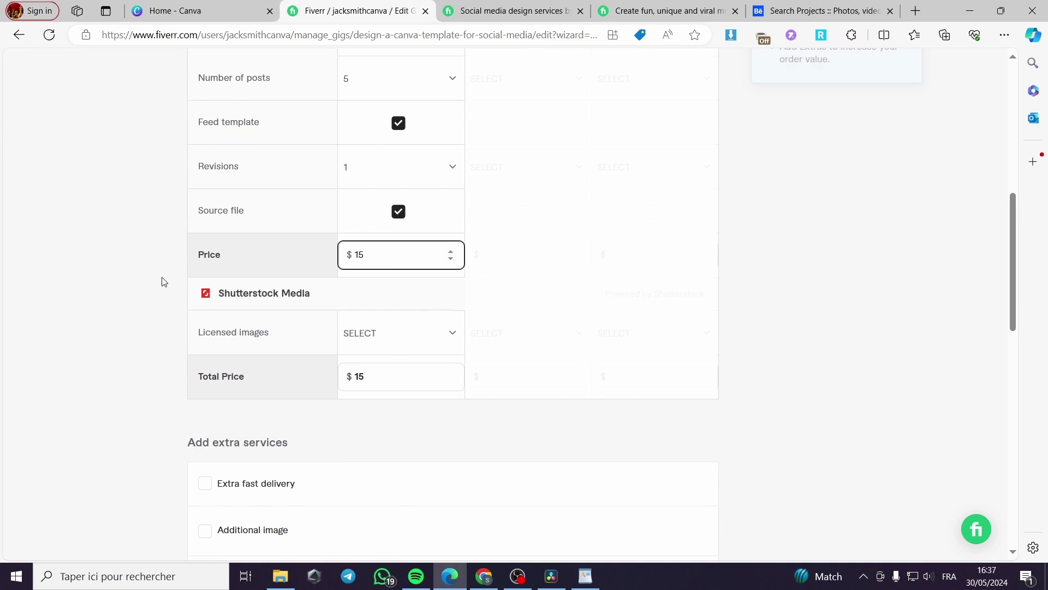
left_click(164, 281)
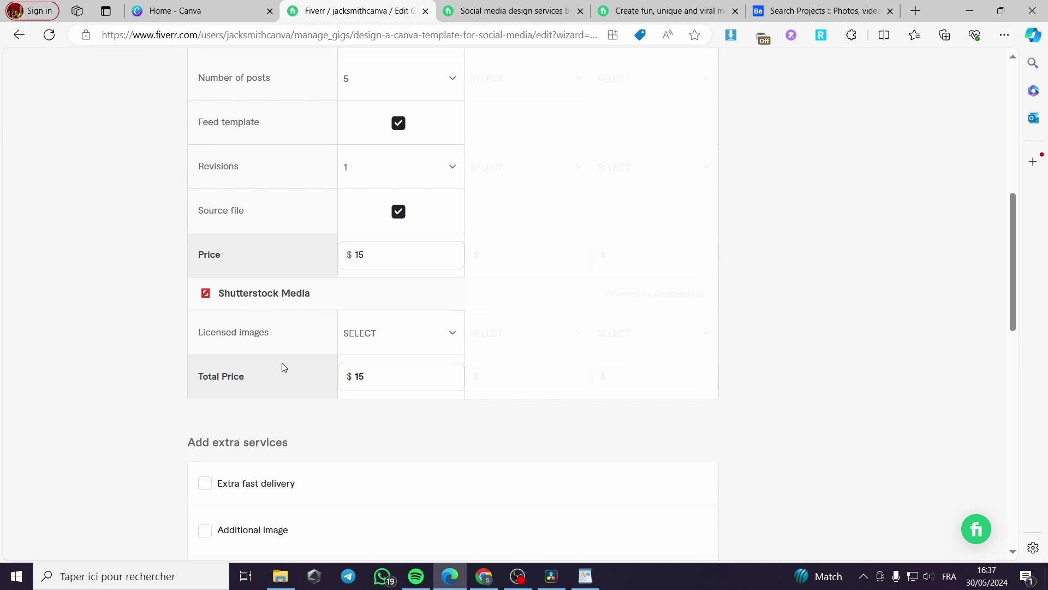
Review the Shutterstock licensed image options and the extra services without adding any, and save the pricing to continue
left_click(451, 334)
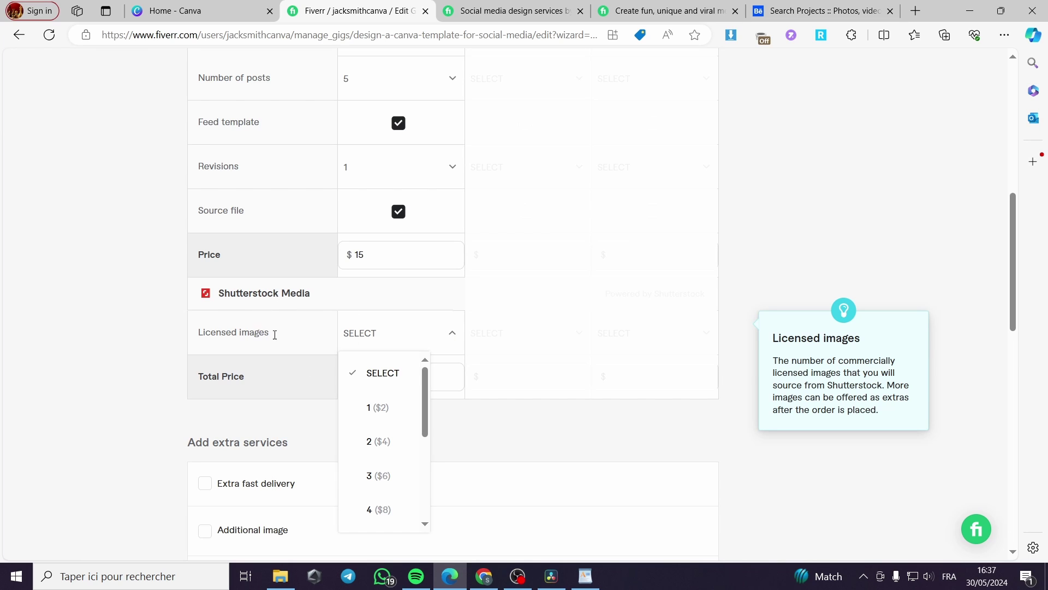
left_click(454, 337)
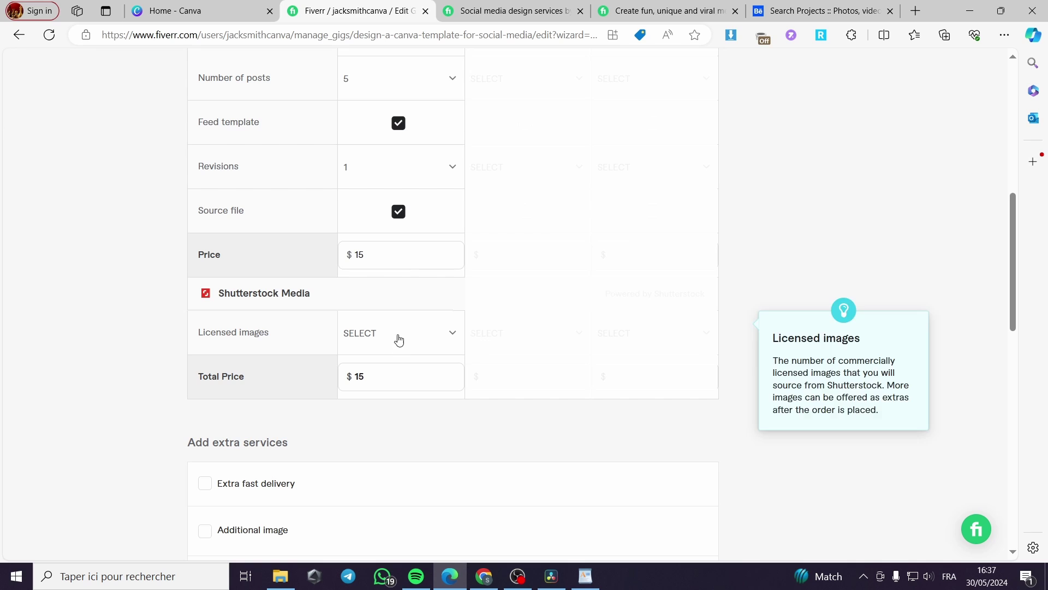
scroll(382, 335, "down", 3)
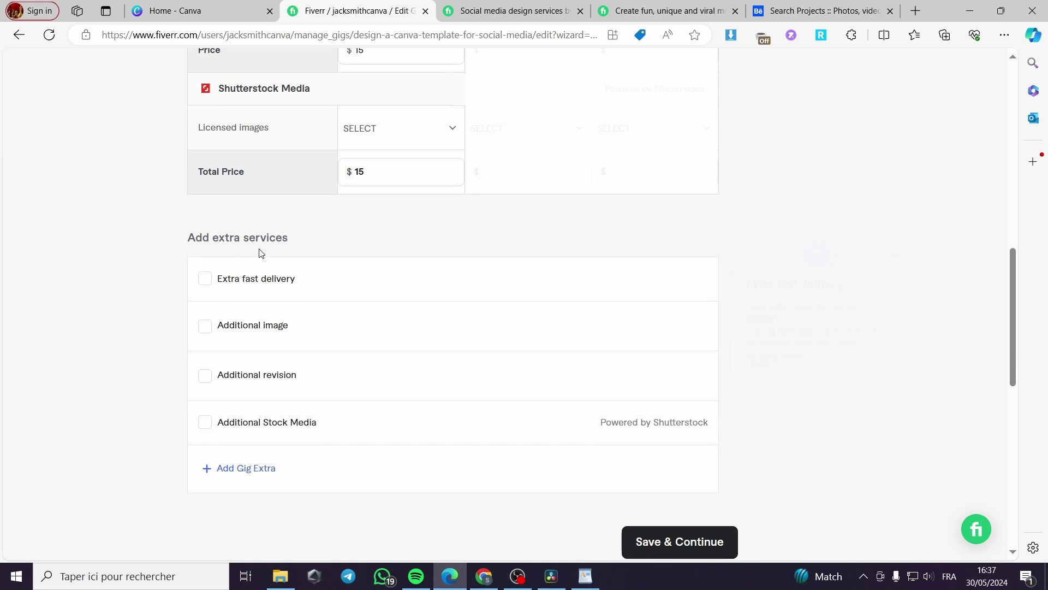
scroll(546, 355, "down", 3)
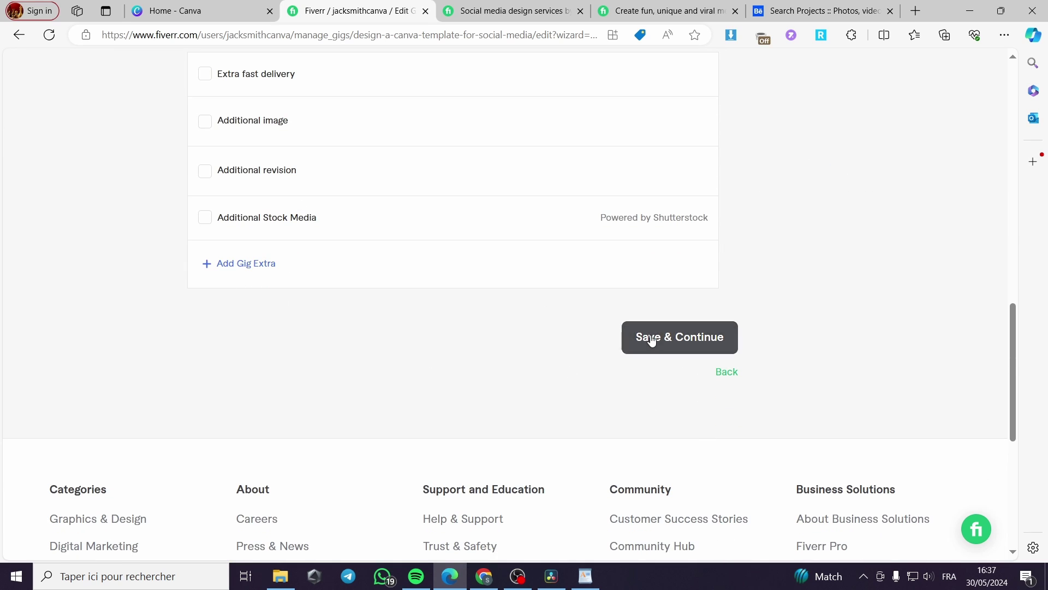
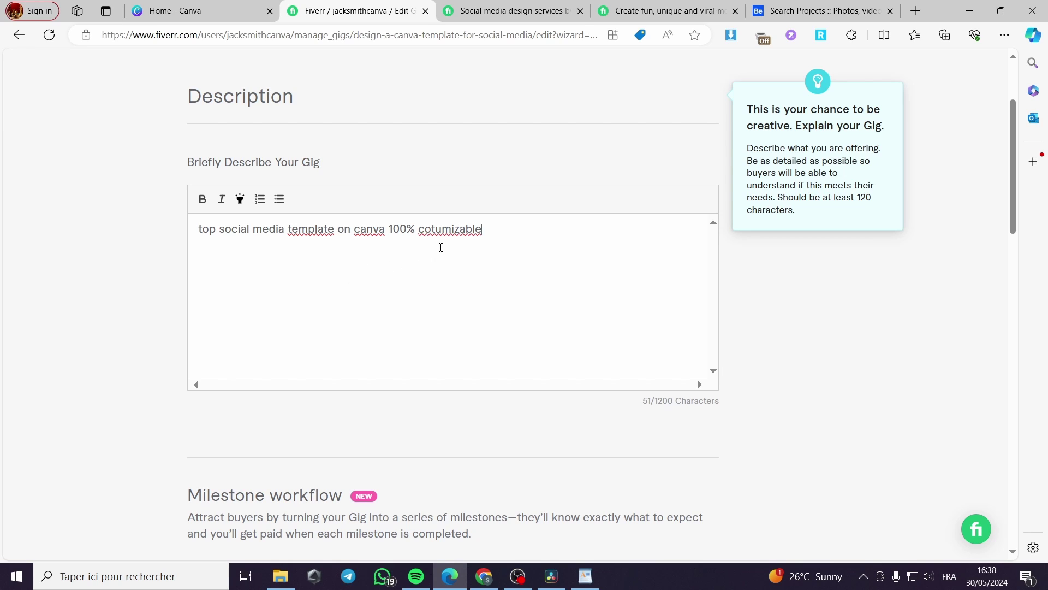
Correct the spelling of the last word in the gig description to "costumizable"
key("BackSpace")
type("s")
key("BackSpace")
type("z")
left_click_drag(488, 230, 421, 230)
left_click(435, 229)
type("s")
Replace the last word of the gig description with "editable."
right_click(450, 227)
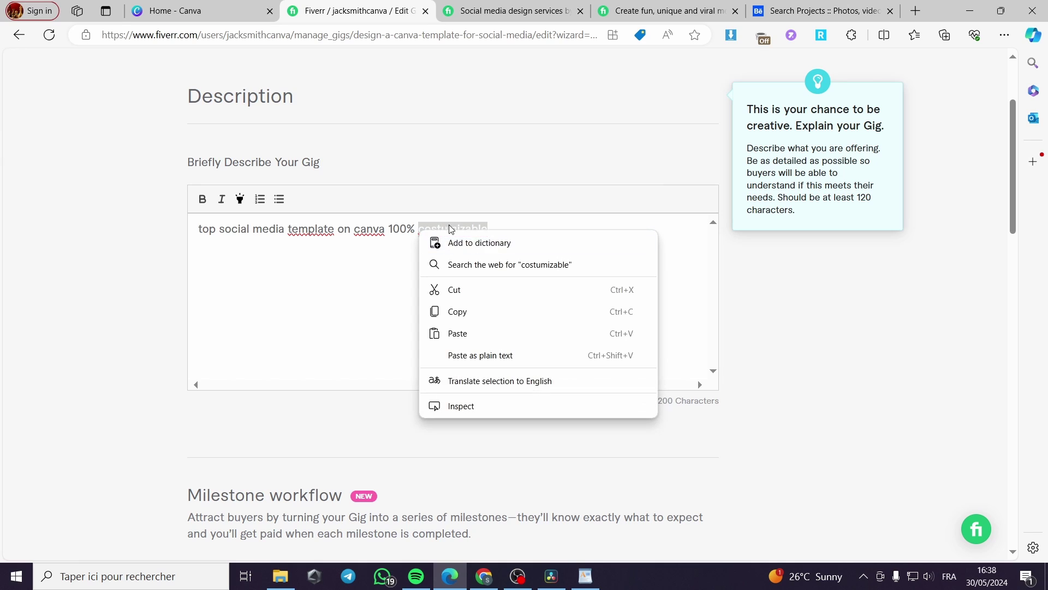
left_click(518, 217)
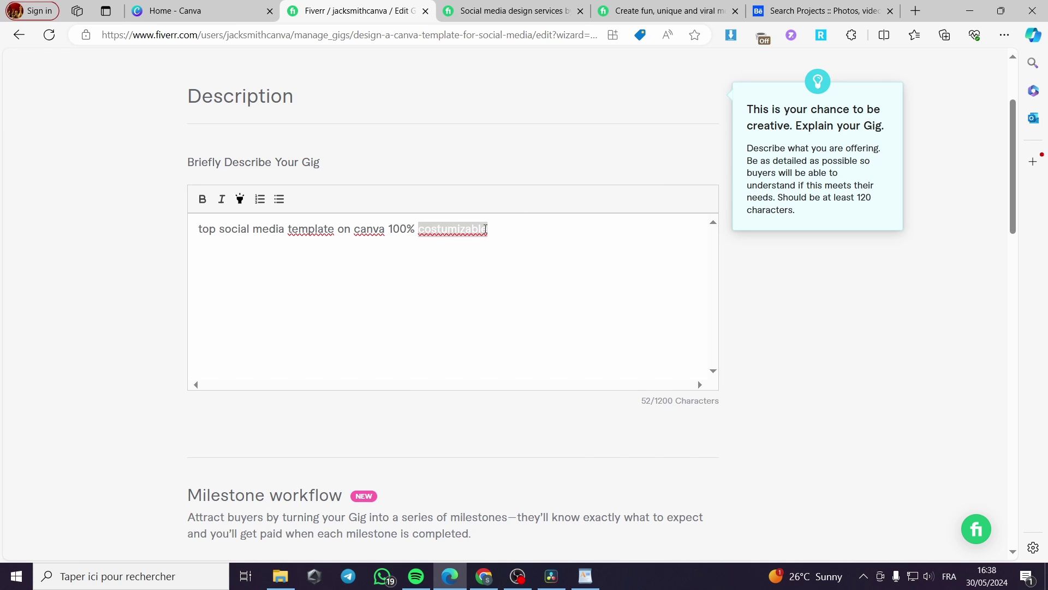
type("edi")
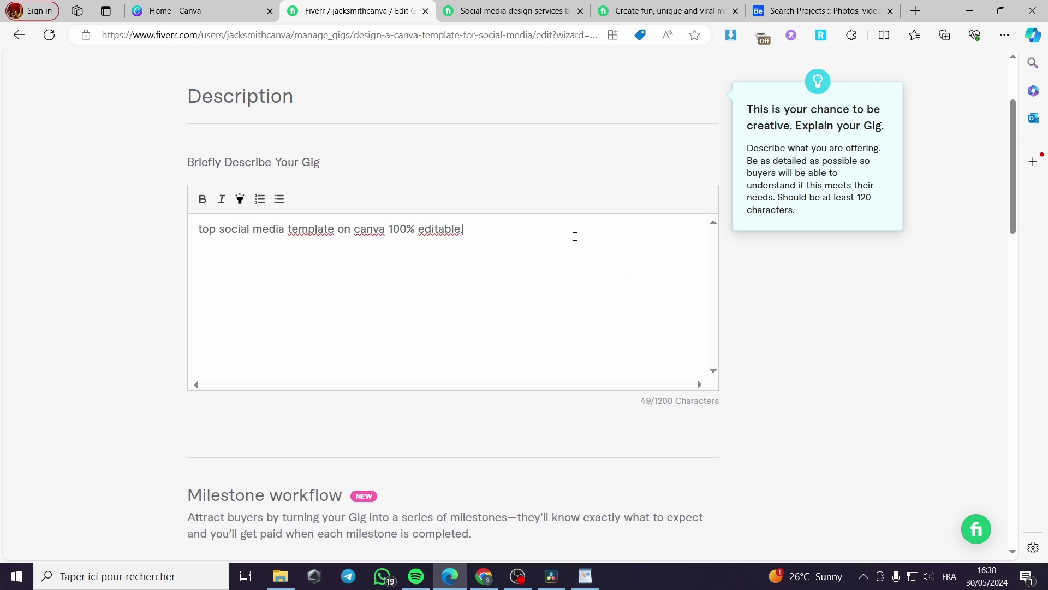
Examine the published meme gig's About this gig text and package comparison as a reference for writing a description
left_click(622, 10)
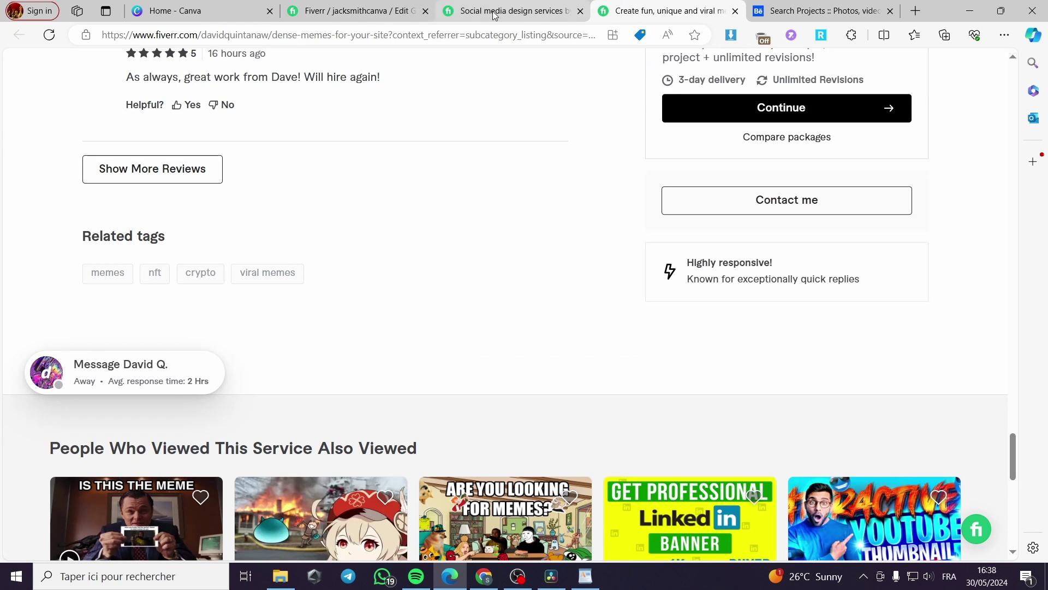
scroll(295, 339, "up", 7)
scroll(304, 359, "up", 20)
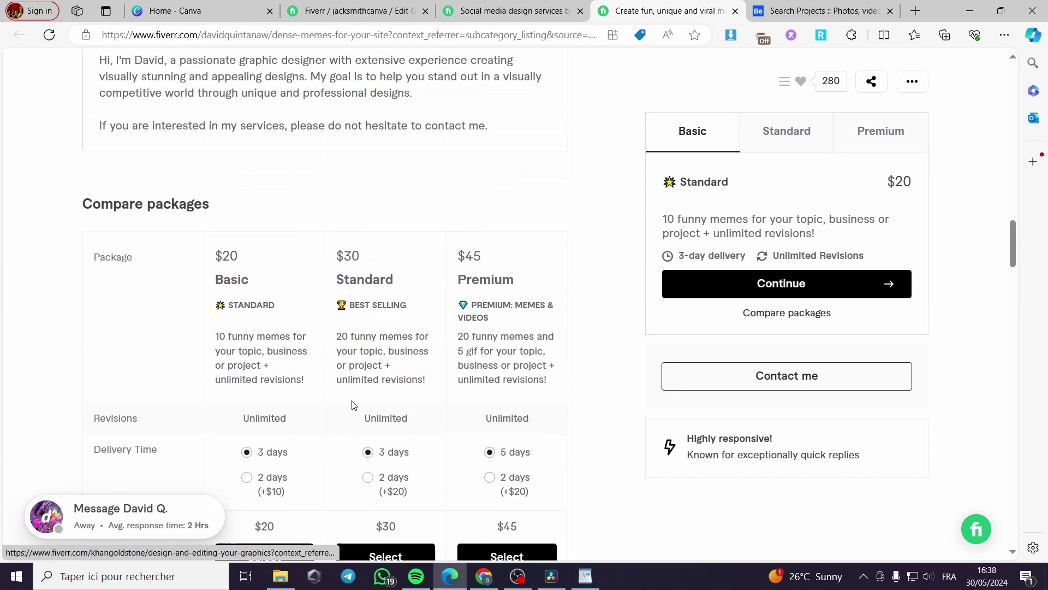
scroll(354, 404, "up", 6)
scroll(349, 399, "down", 10)
scroll(328, 394, "up", 12)
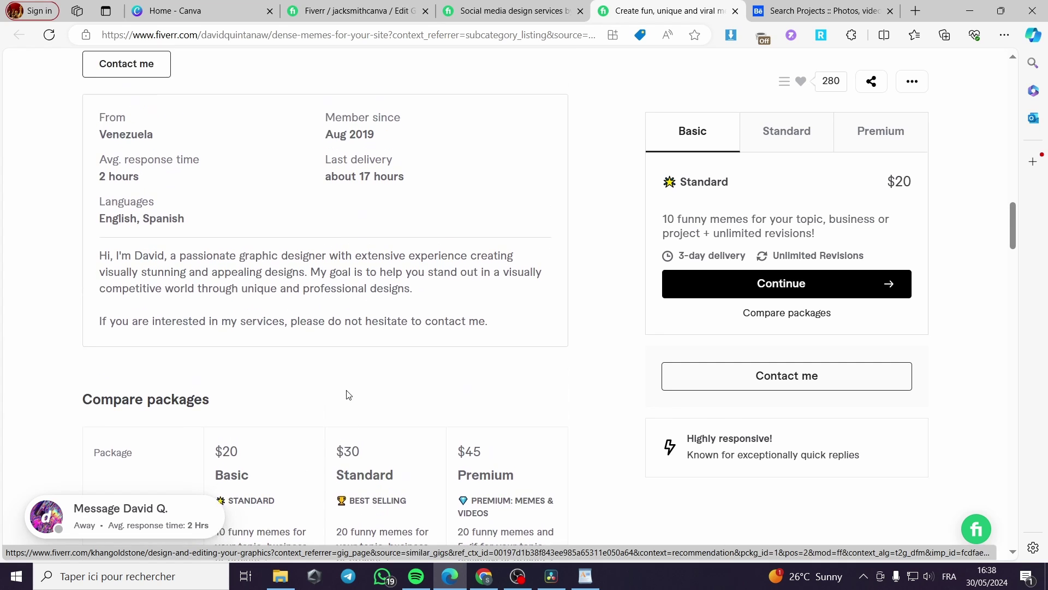
scroll(302, 394, "up", 7)
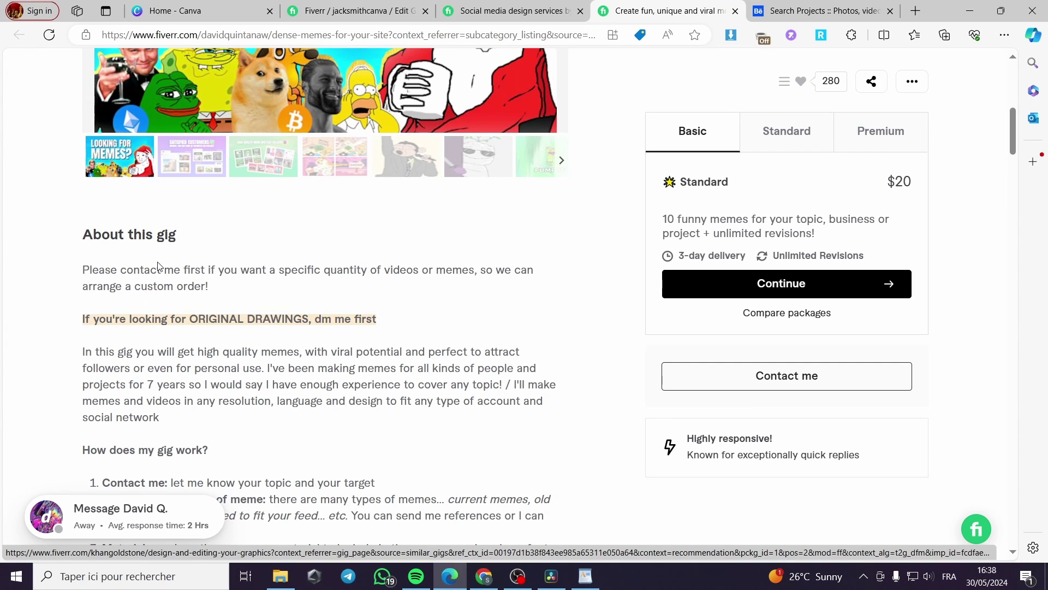
scroll(146, 255, "down", 1)
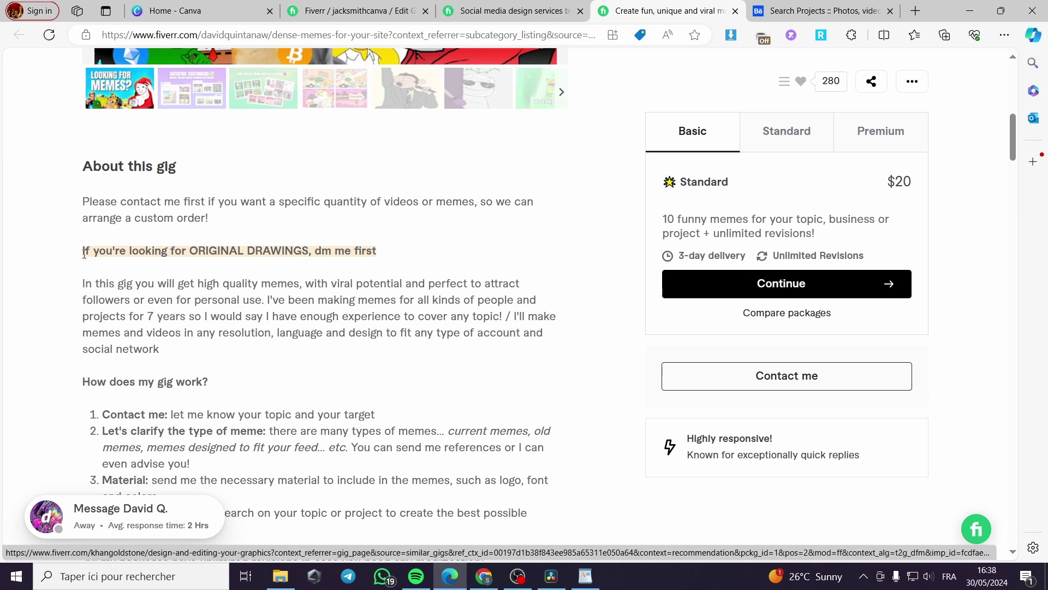
scroll(418, 311, "down", 1)
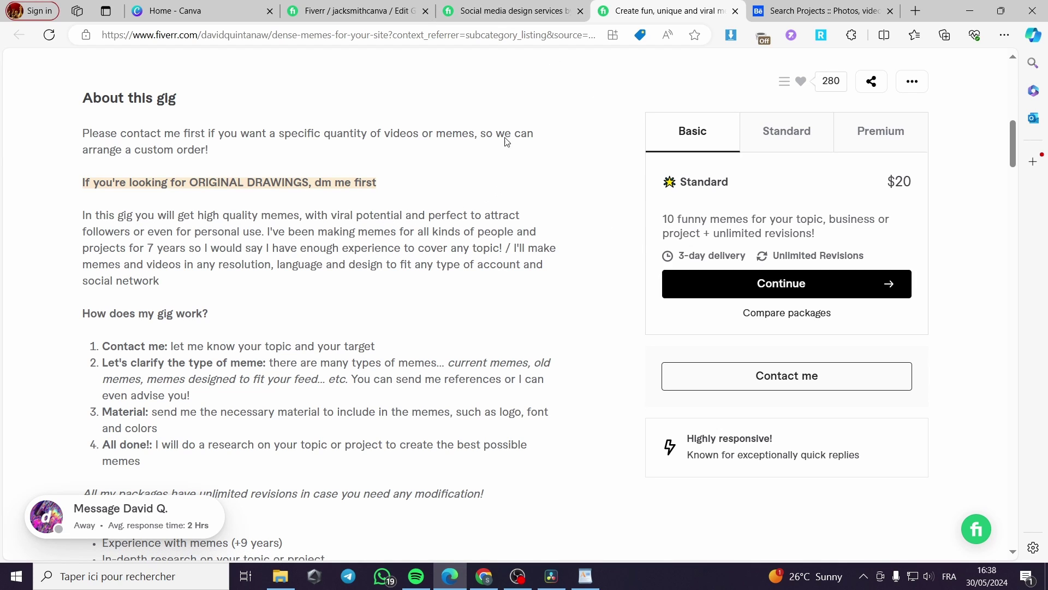
left_click(532, 12)
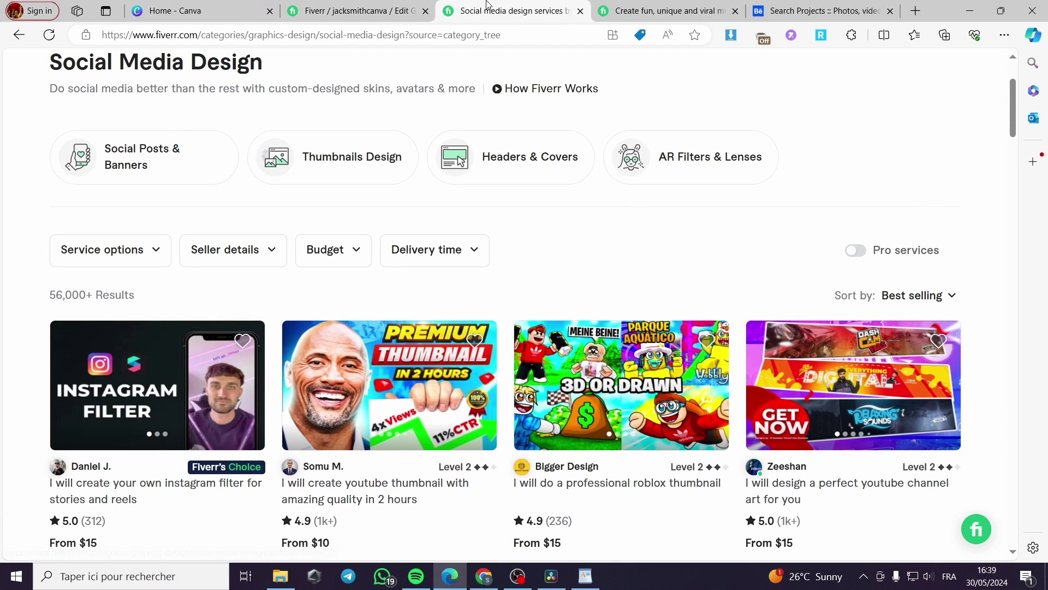
Return to the gig being edited and try to save its description and FAQ page
left_click(357, 11)
scroll(573, 356, "down", 15)
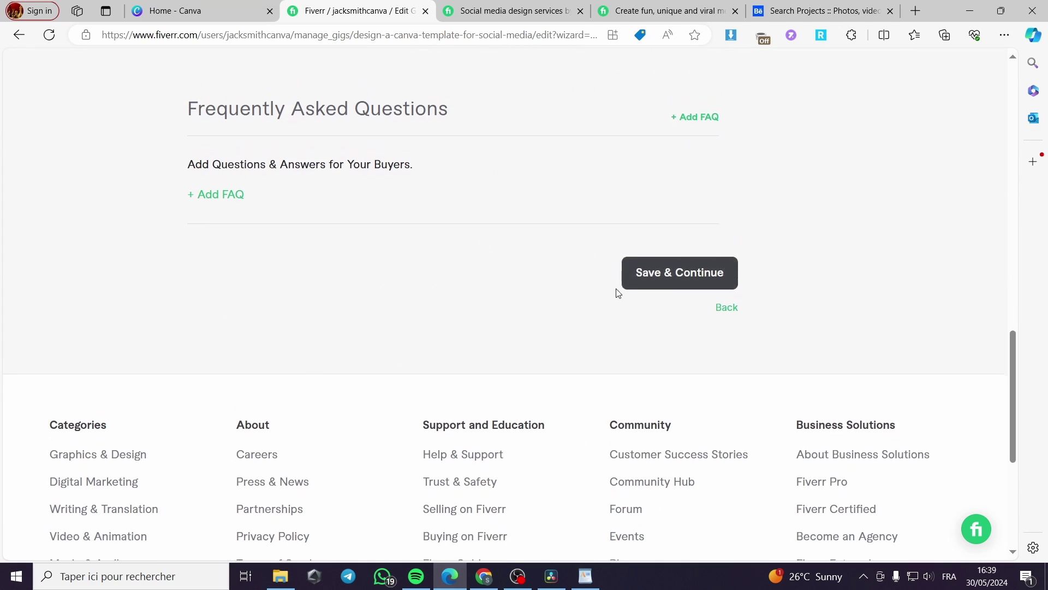
left_click(638, 265)
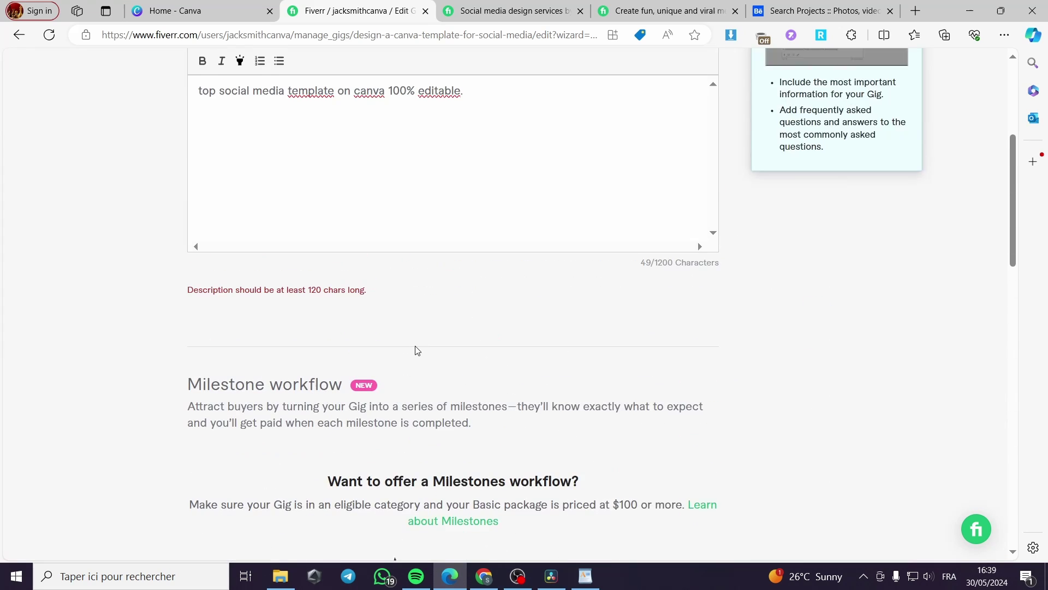
Lengthen the gig description by repeating "top social media template on canva 100% editable." past 120 characters, and save it to continue to the requirements
left_click_drag(482, 105, 200, 112)
left_click(486, 113)
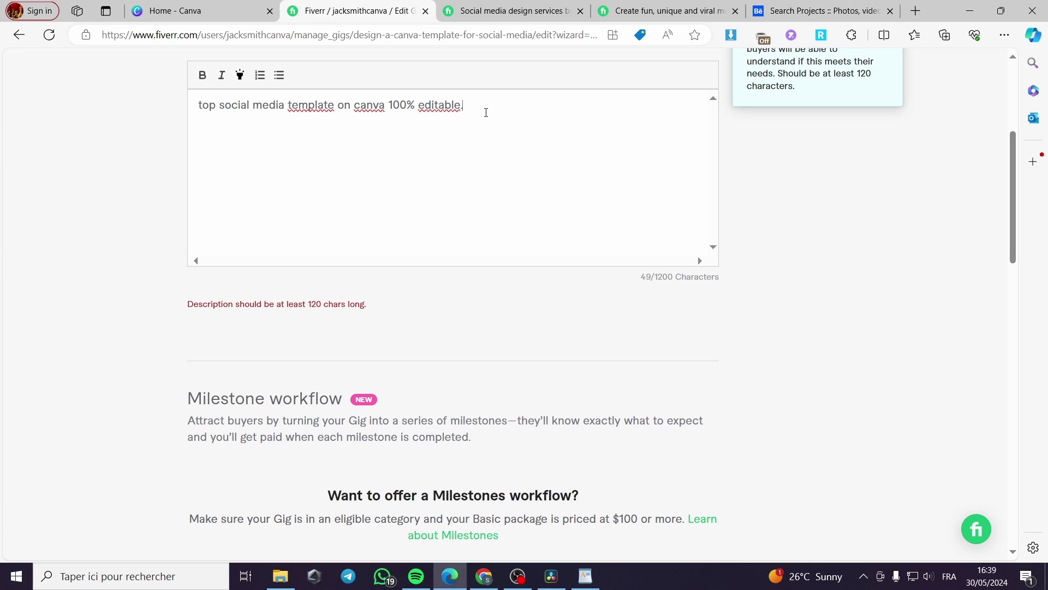
type("top social media template on canva 100% editable.")
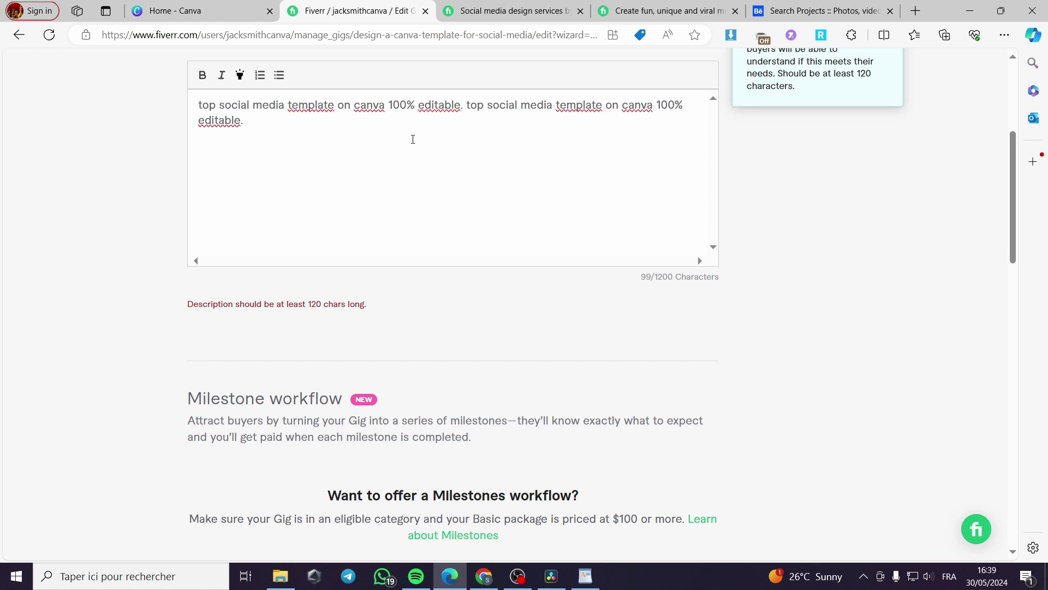
type("top social media template on canva 100% editable.")
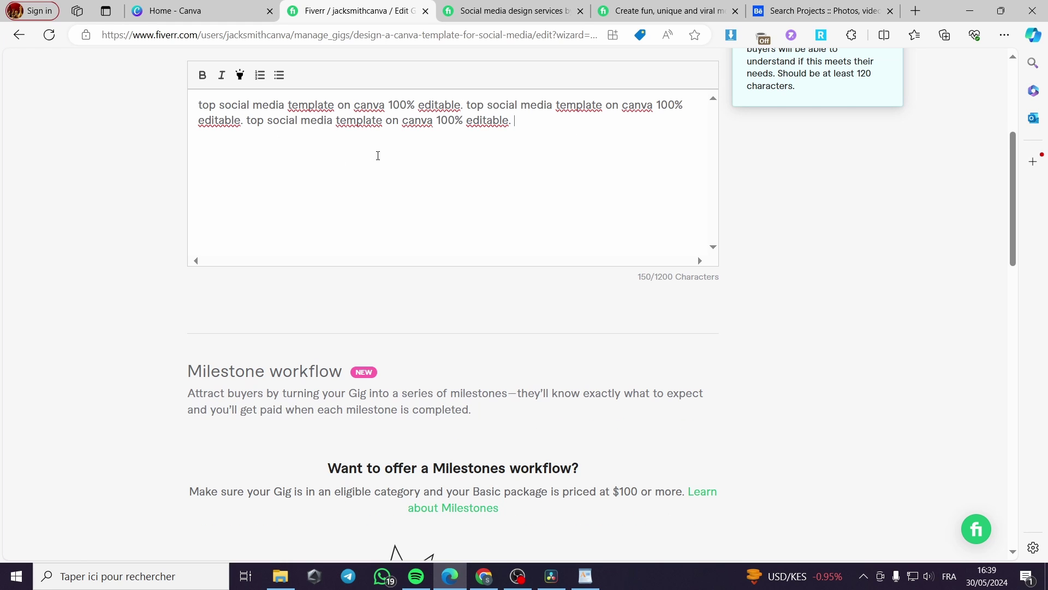
type("top social media template on canva 100% editable.")
scroll(651, 276, "down", 15)
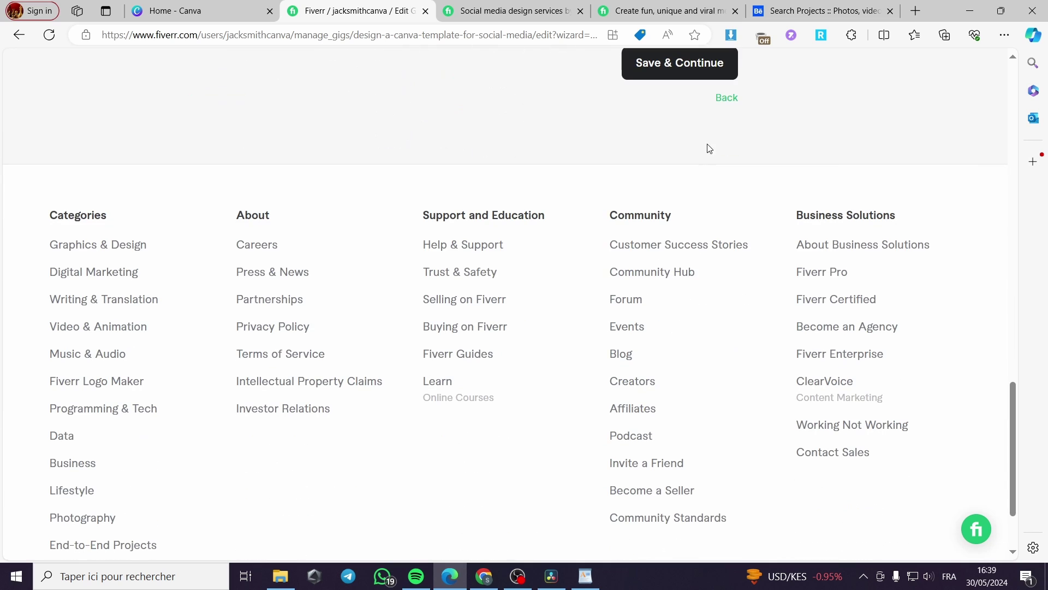
scroll(424, 313, "up", 4)
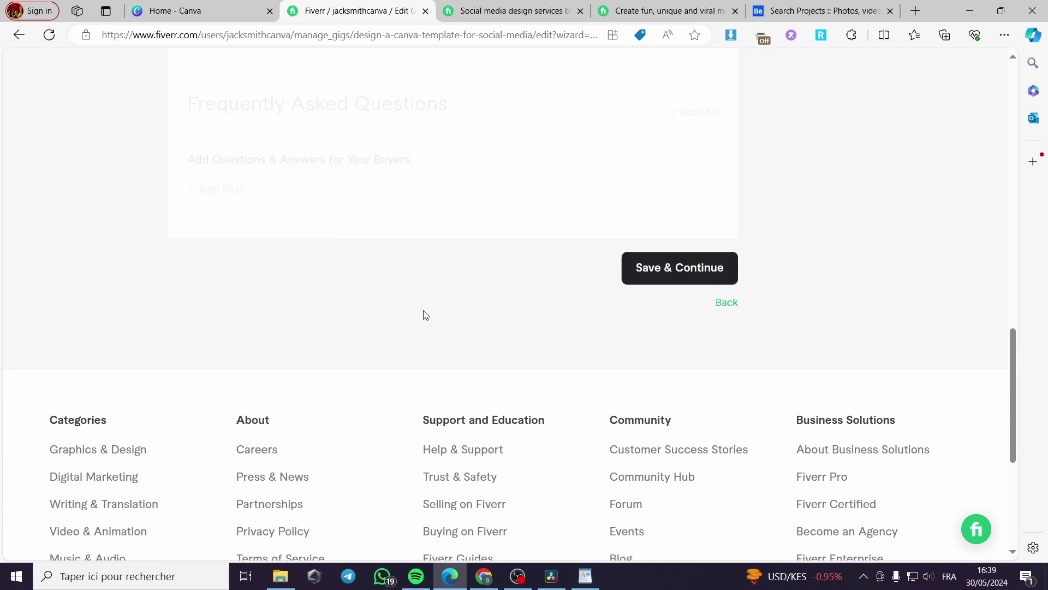
left_click(672, 269)
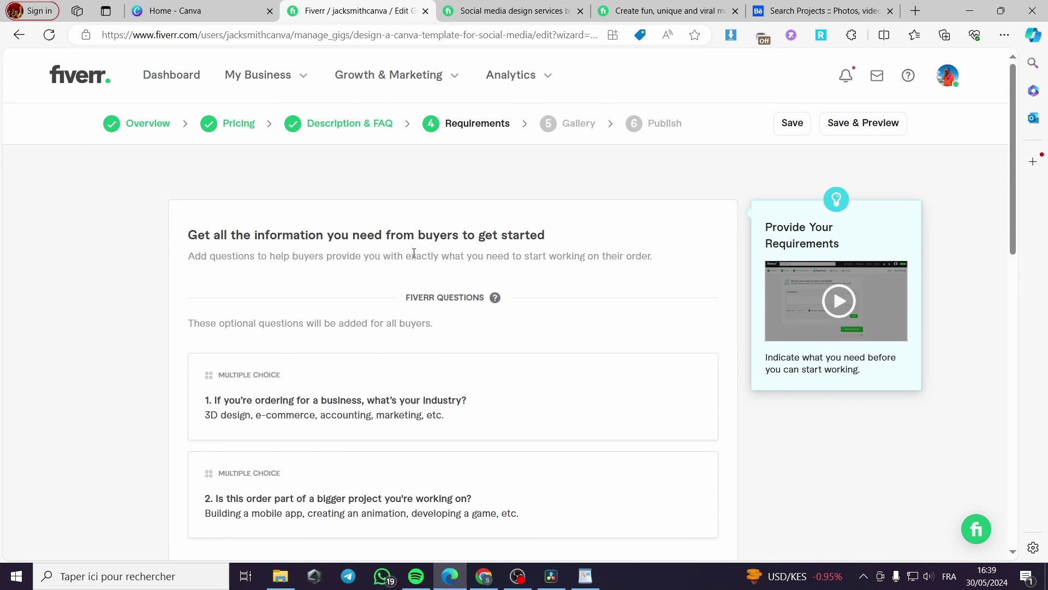
Add the required free-text buyer question "what are you going to use it for ?" to the gig requirements
scroll(414, 253, "down", 6)
left_click(311, 334)
left_click(345, 374)
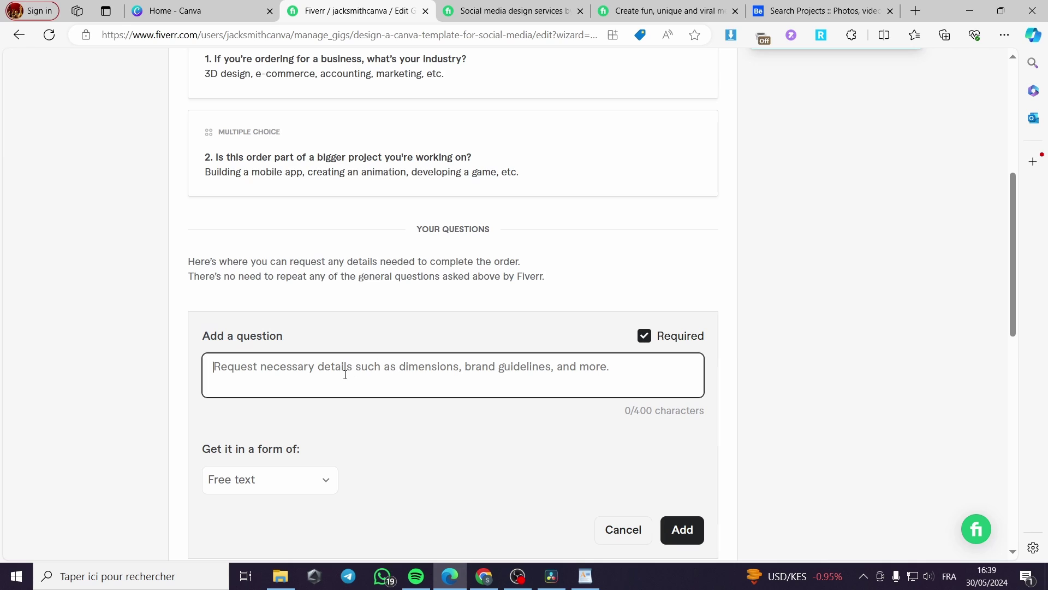
type("W")
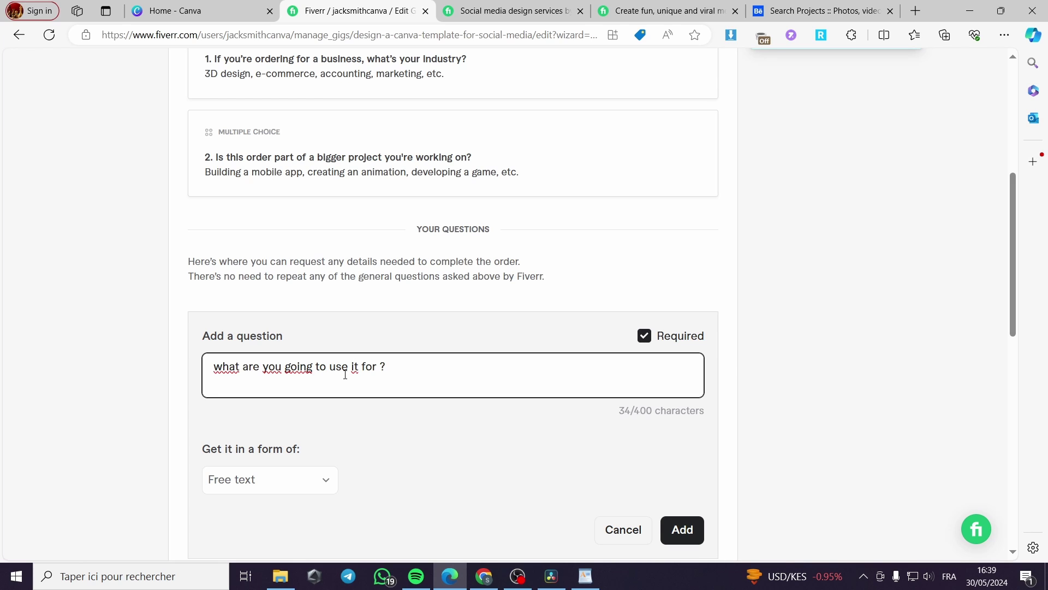
left_click(675, 526)
Save the requirements to continue to the gallery and dismiss the gig image guide to reach the image upload area
left_click(662, 477)
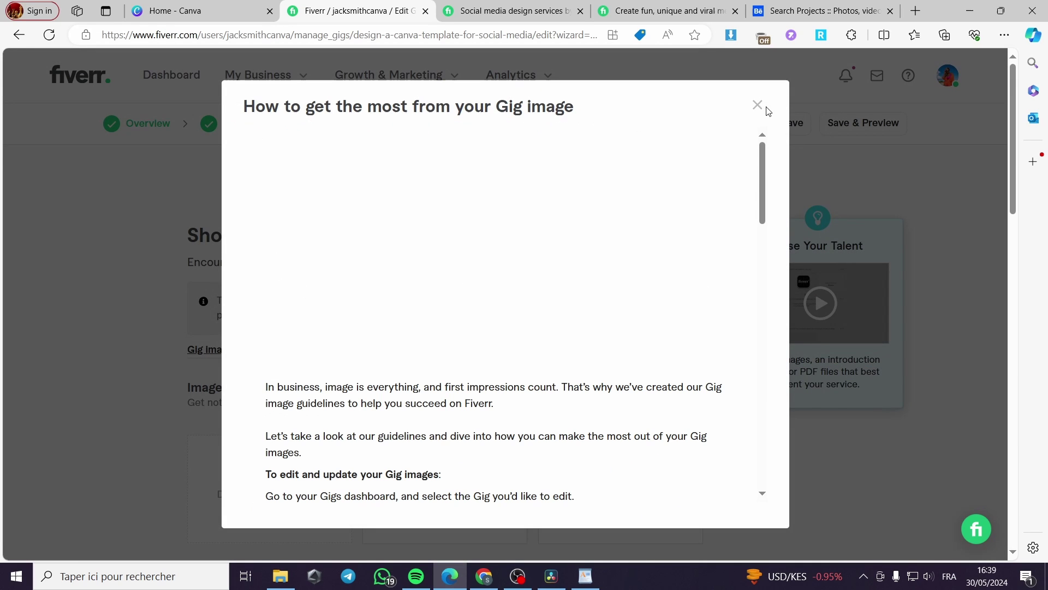
left_click(755, 109)
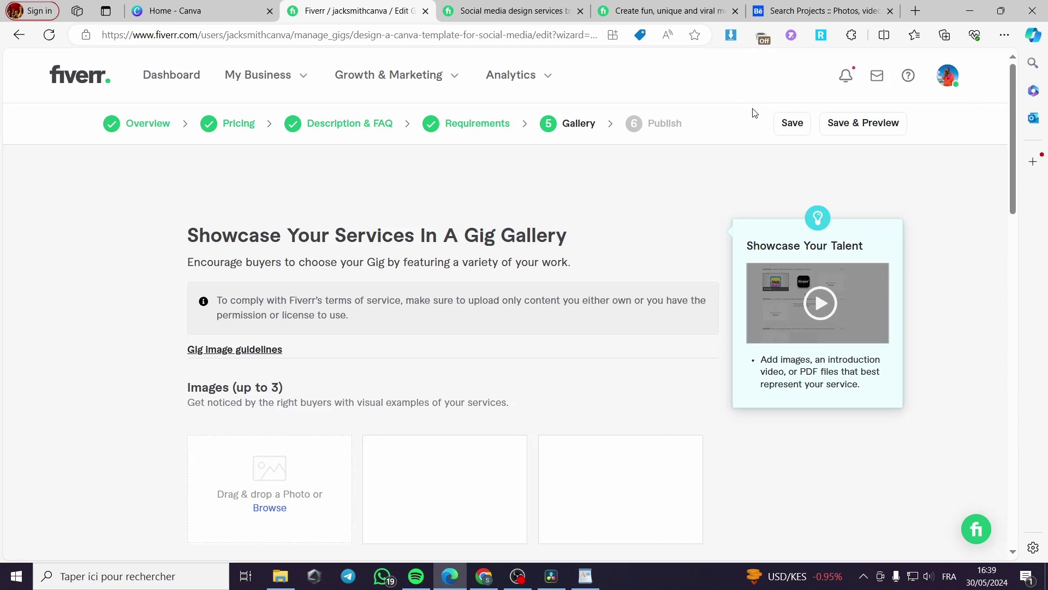
scroll(445, 334, "down", 3)
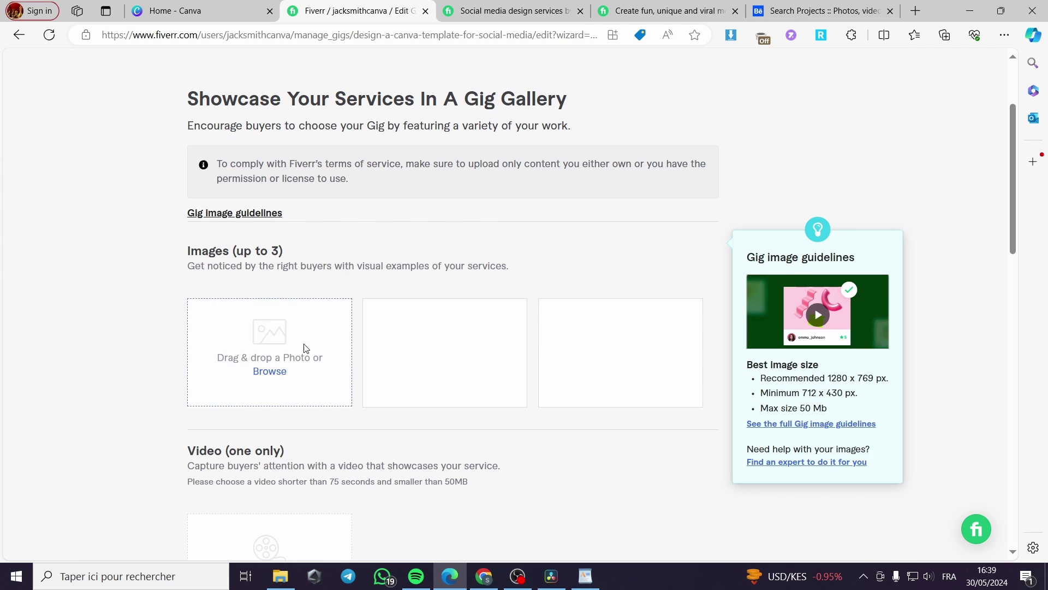
Switch to Canva, open the recent 2000 x 2500 px untitled design in a new tab, and return to the Canva home page
left_click(204, 7)
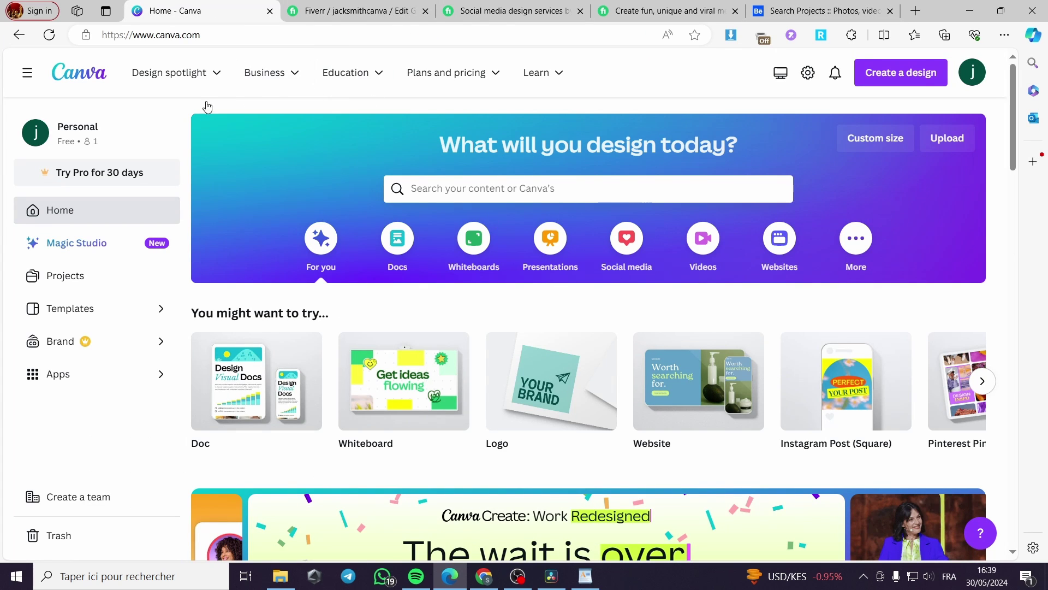
scroll(683, 285, "down", 8)
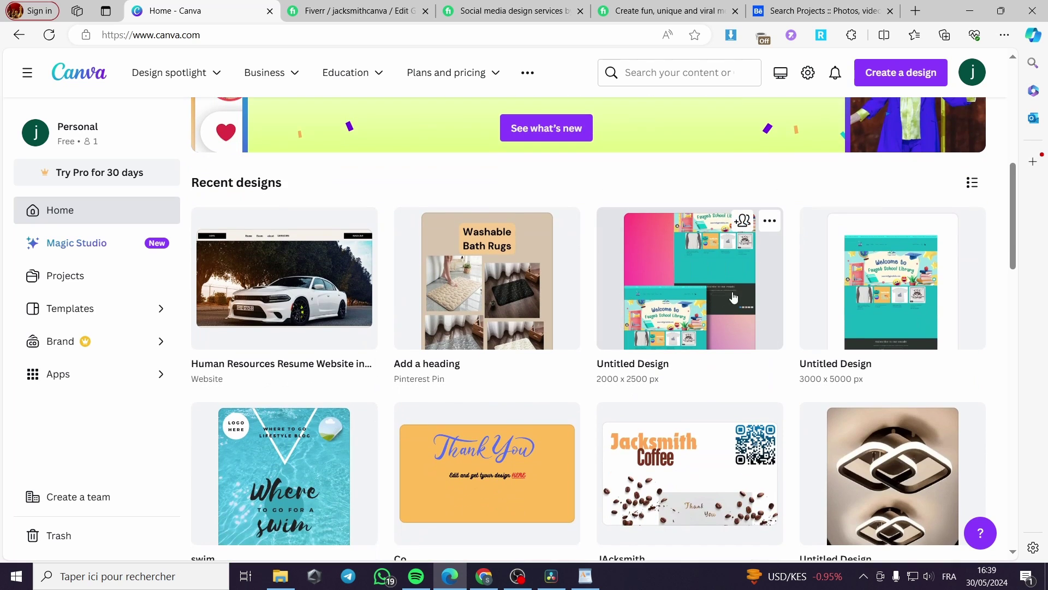
right_click(682, 285)
left_click(721, 344)
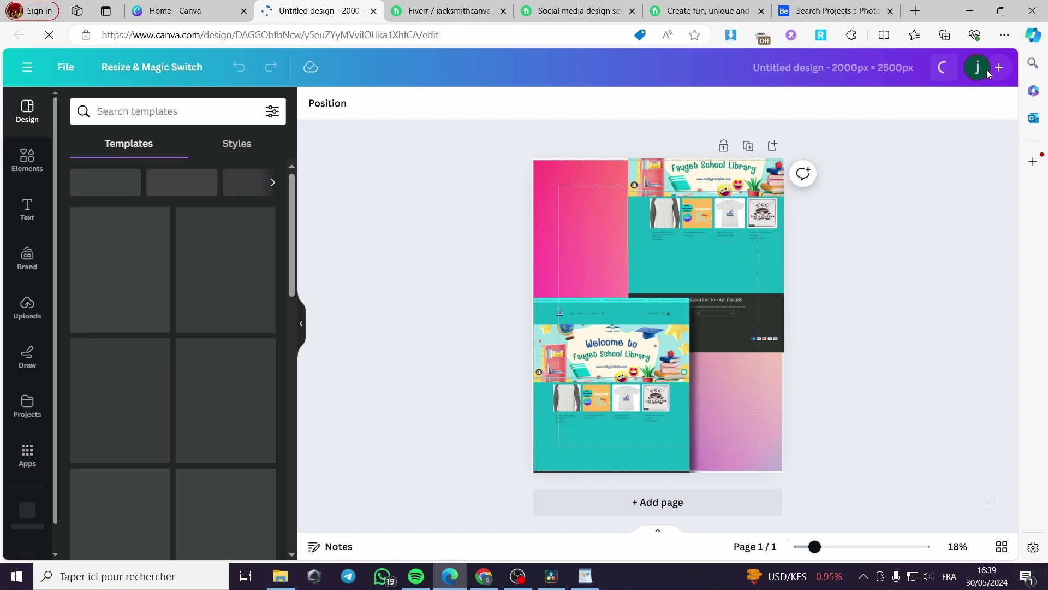
left_click(194, 11)
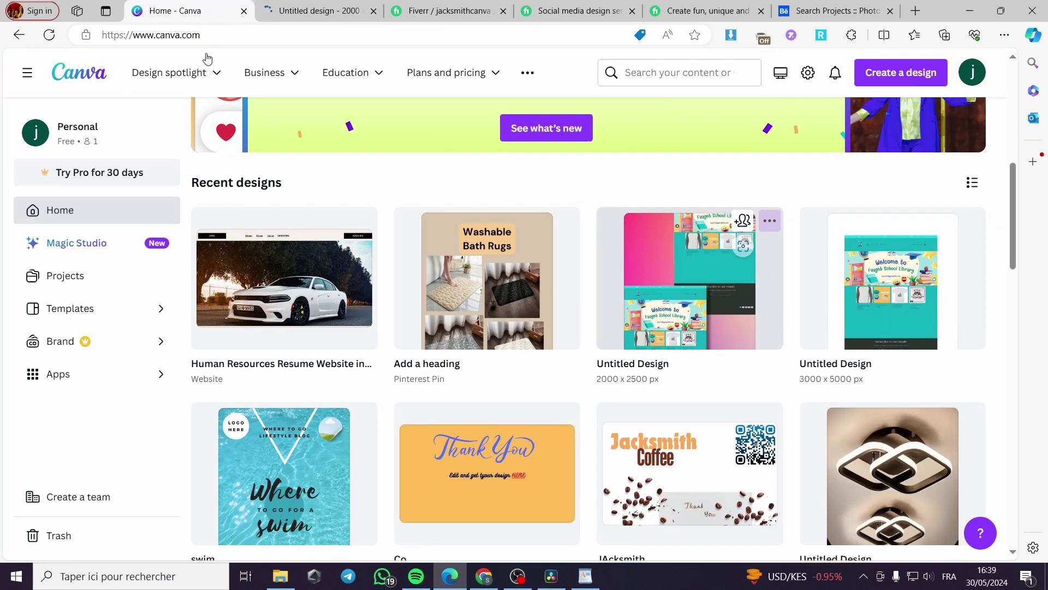
Check the recommended image size in Fiverr's gig gallery guidelines and return to a reloaded Canva home page
left_click(442, 11)
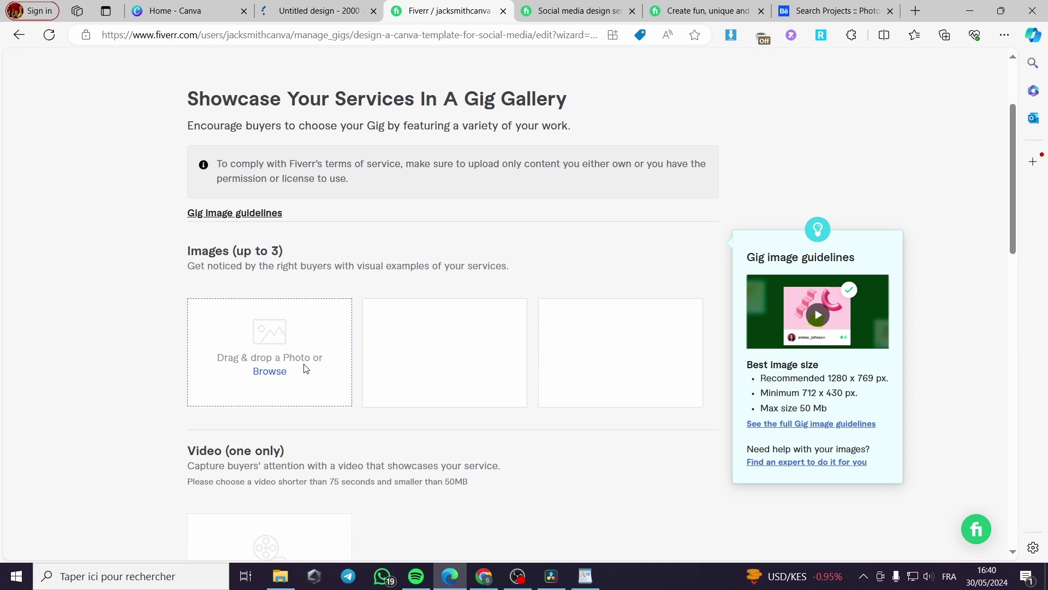
left_click(180, 10)
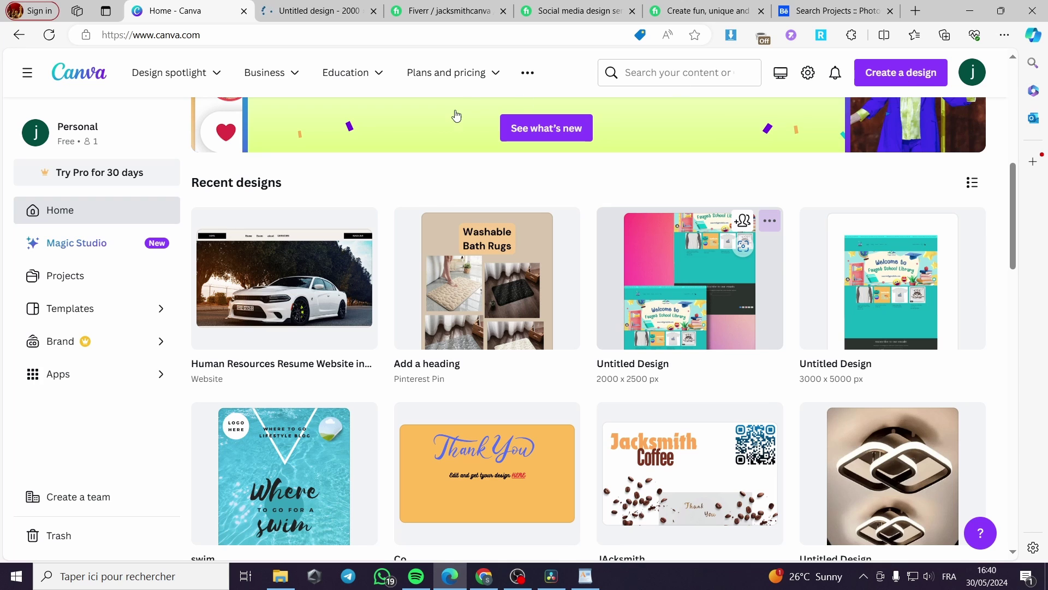
left_click(320, 10)
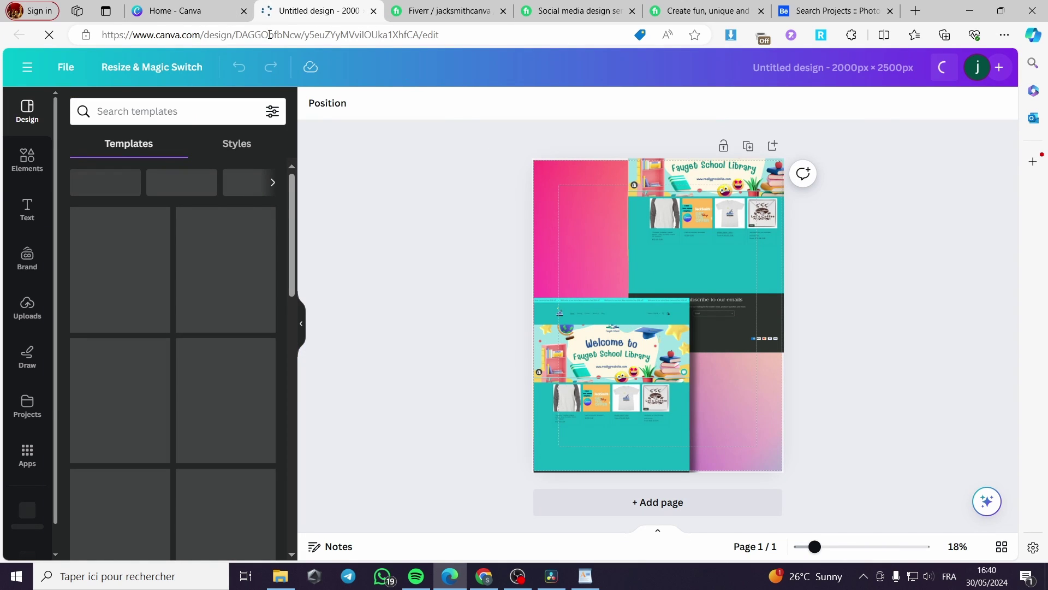
left_click(187, 12)
left_click(442, 10)
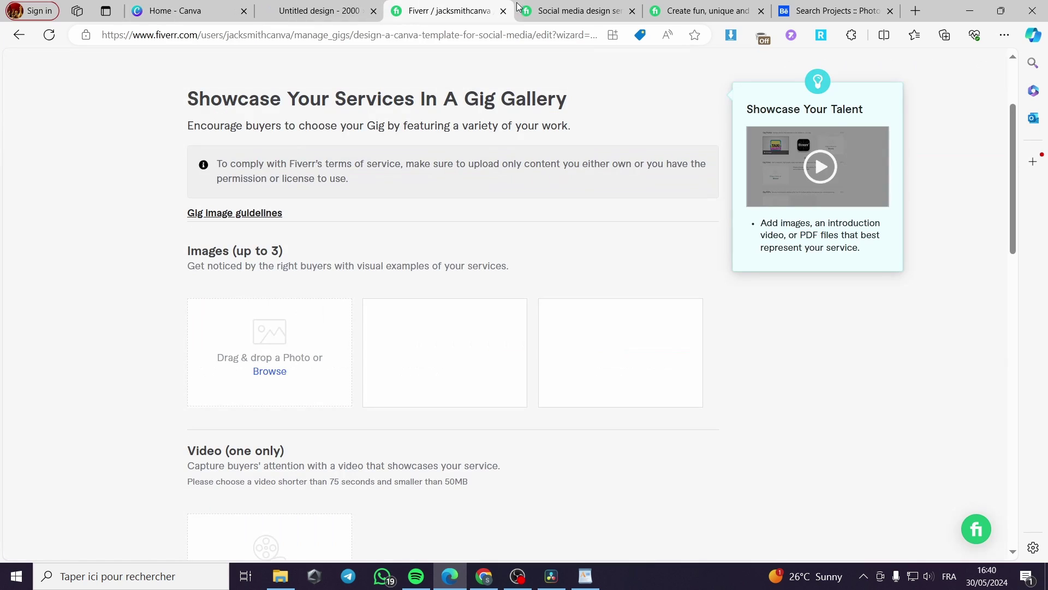
left_click(320, 10)
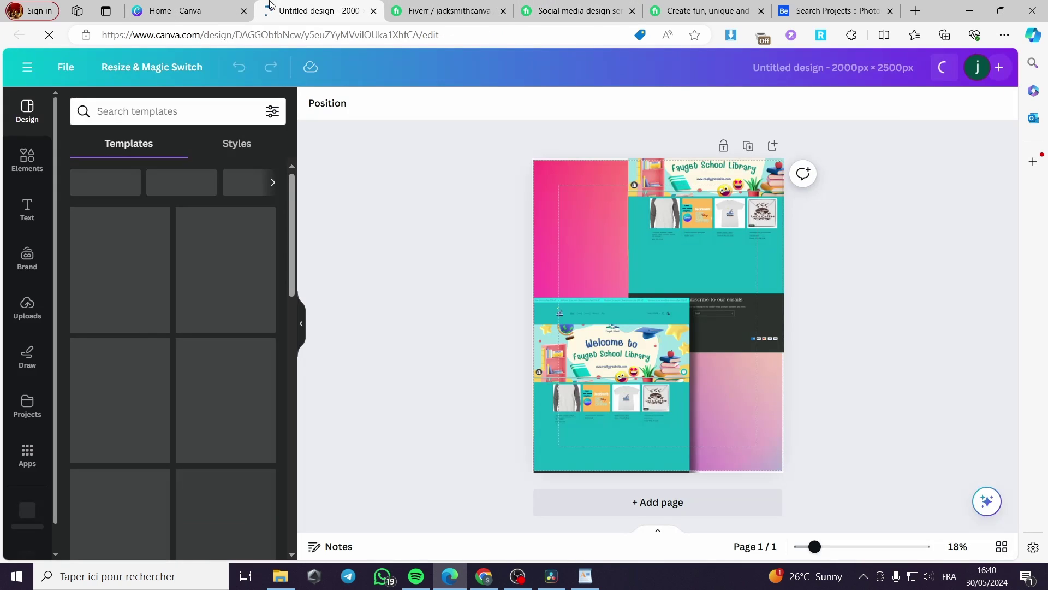
left_click(199, 8)
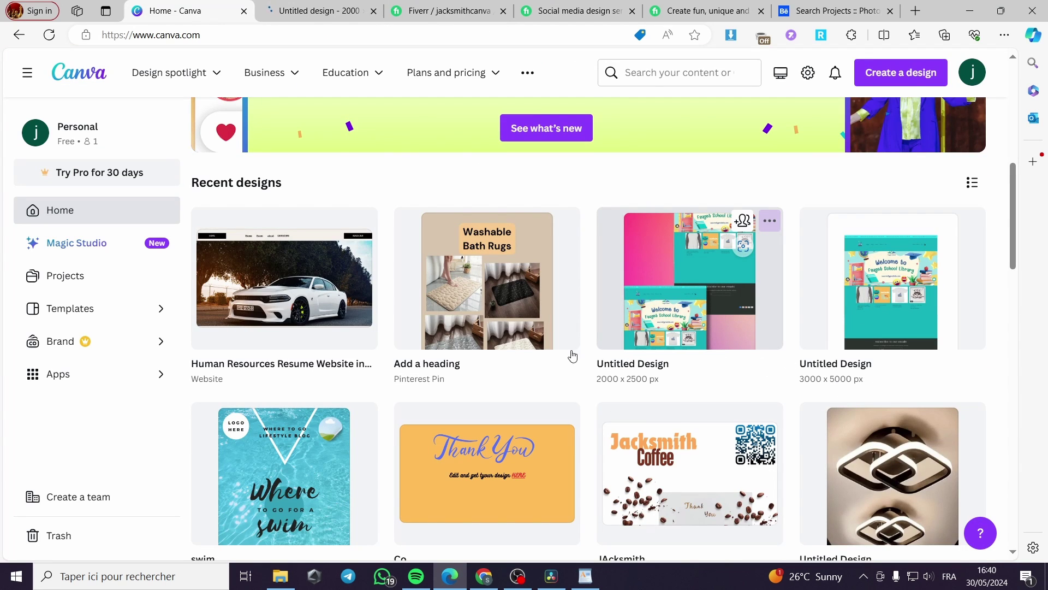
left_click(319, 10)
left_click(200, 8)
left_click(49, 35)
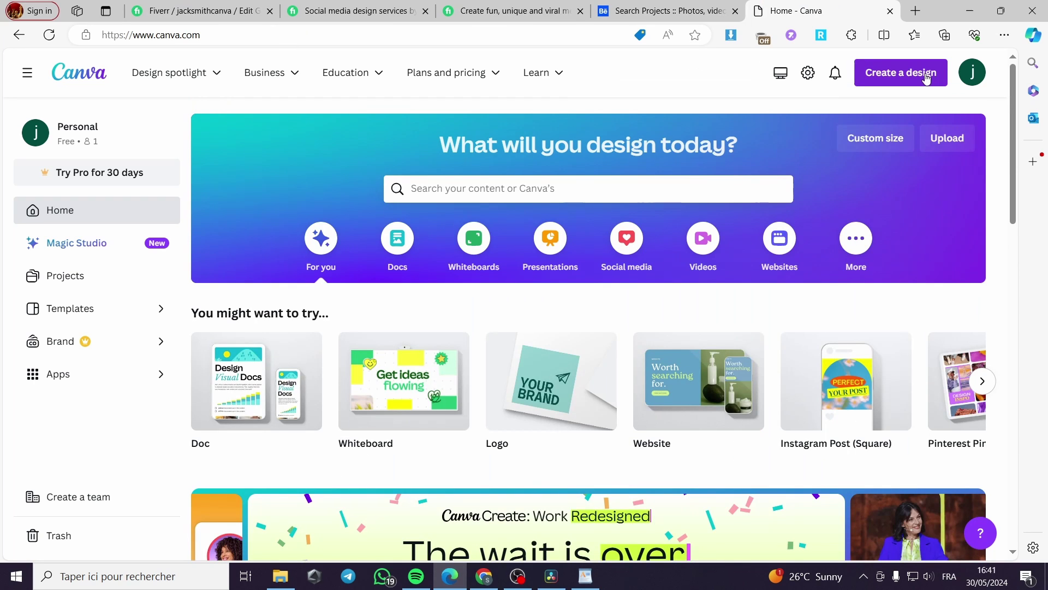
Create a new custom-size Canva design of 1280 × 769 px, matching Fiverr's recommended gig image size
left_click(923, 74)
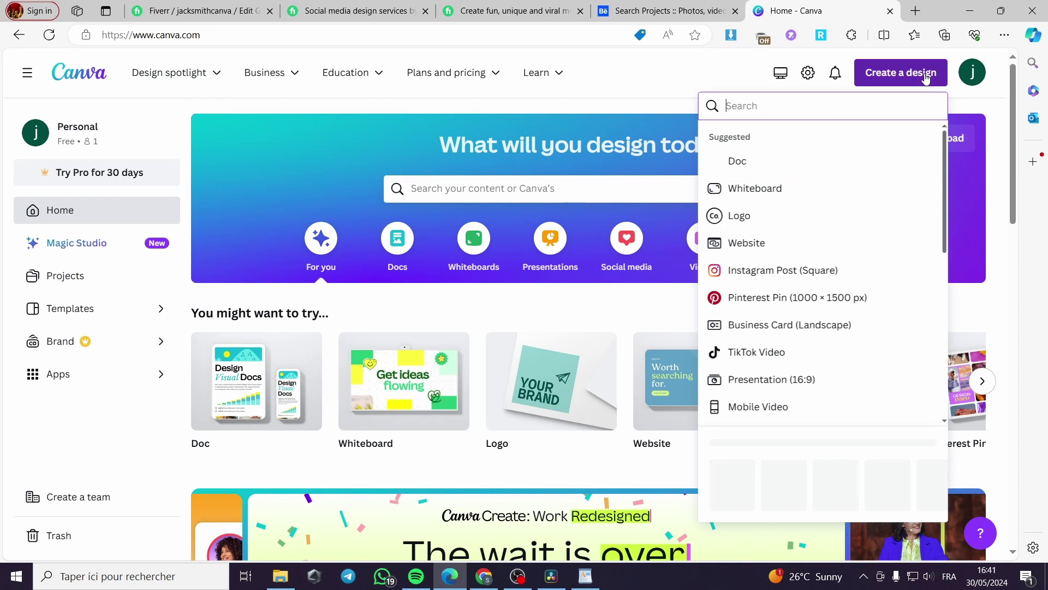
left_click(735, 491)
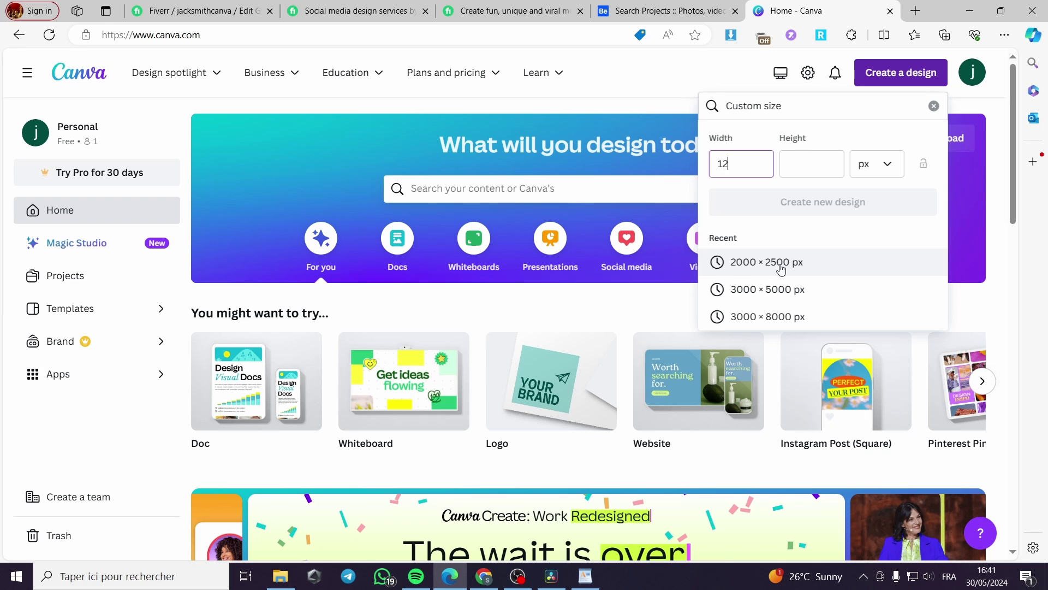
left_click(202, 11)
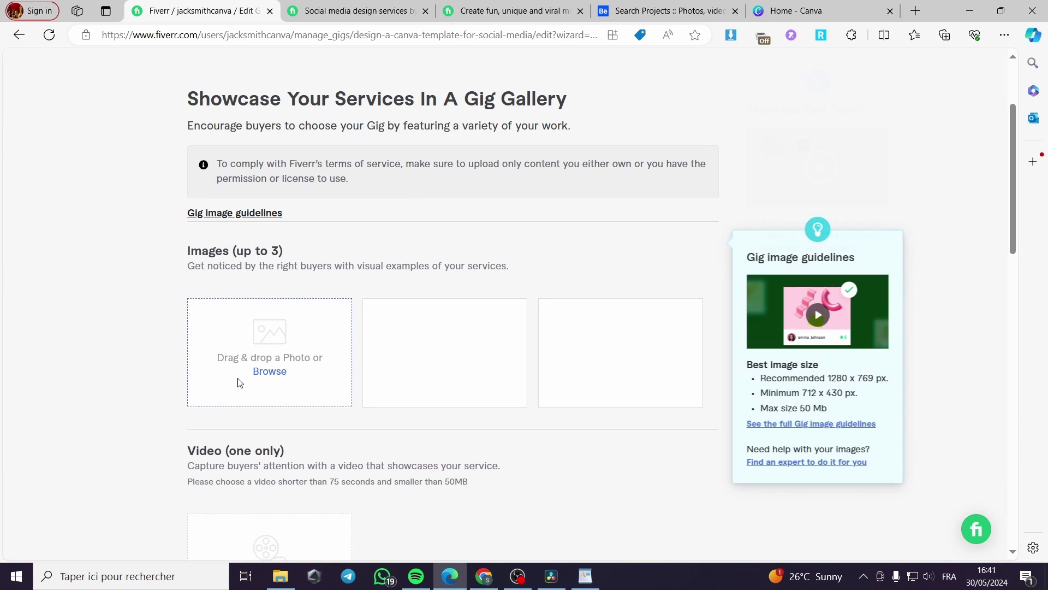
left_click(796, 11)
left_click(802, 161)
type("7")
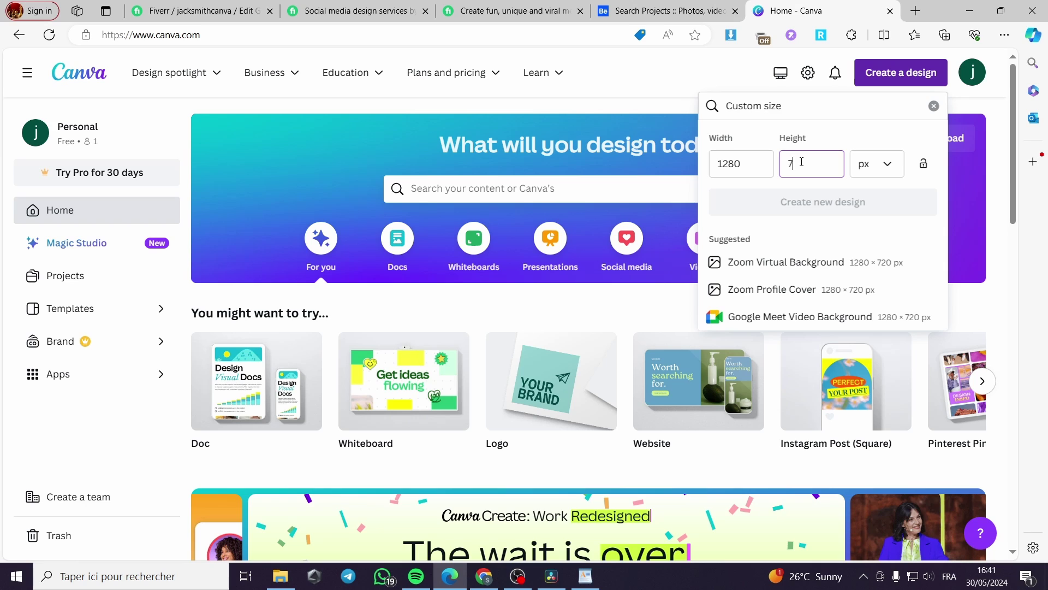
type("69")
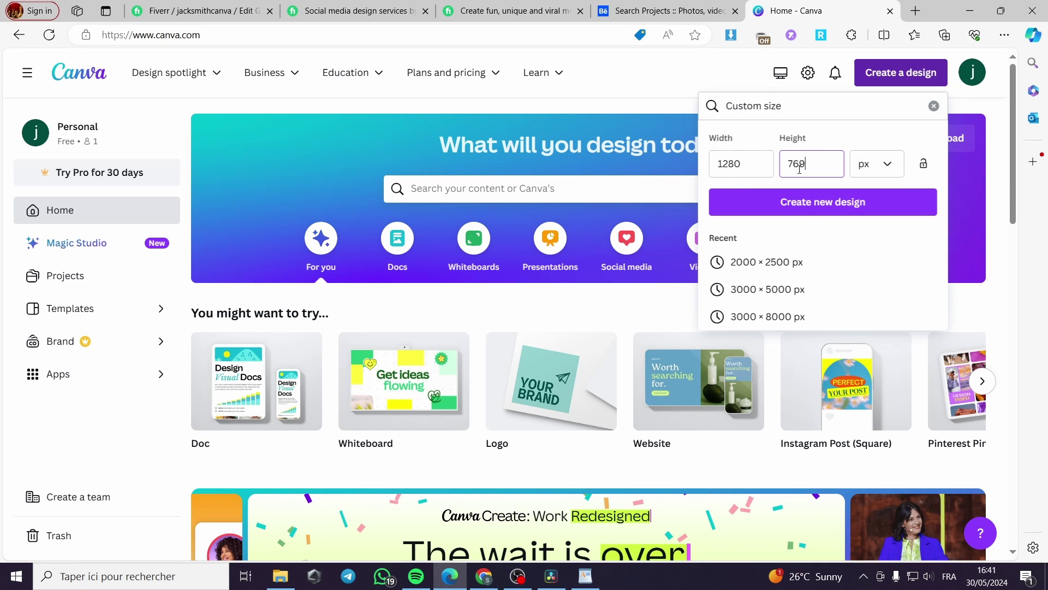
left_click(829, 213)
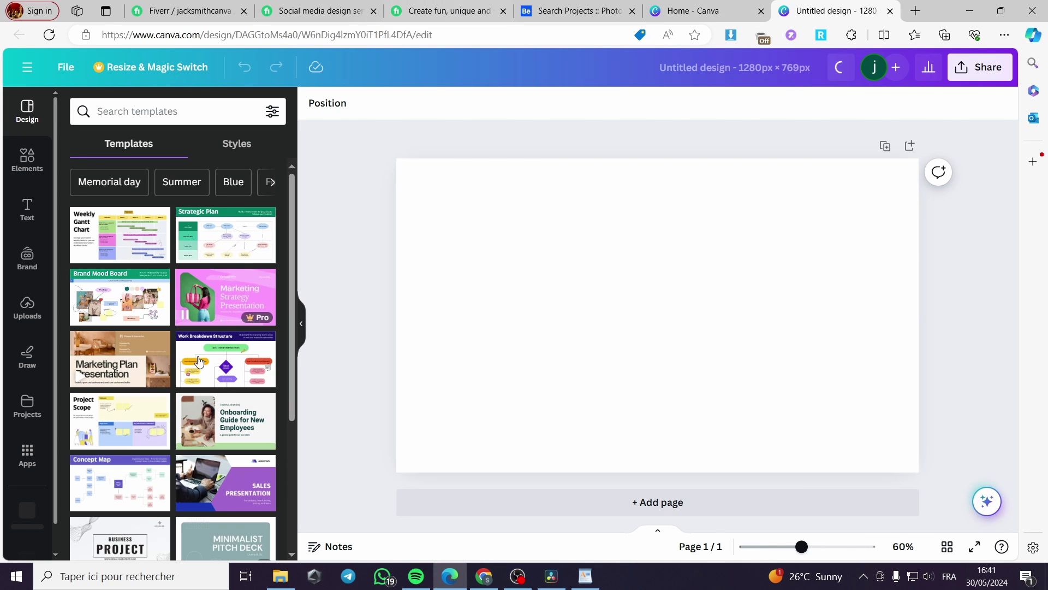
Apply the saved 2000 x 2500 px school library mockup design from the projects to the blank page
left_click(27, 406)
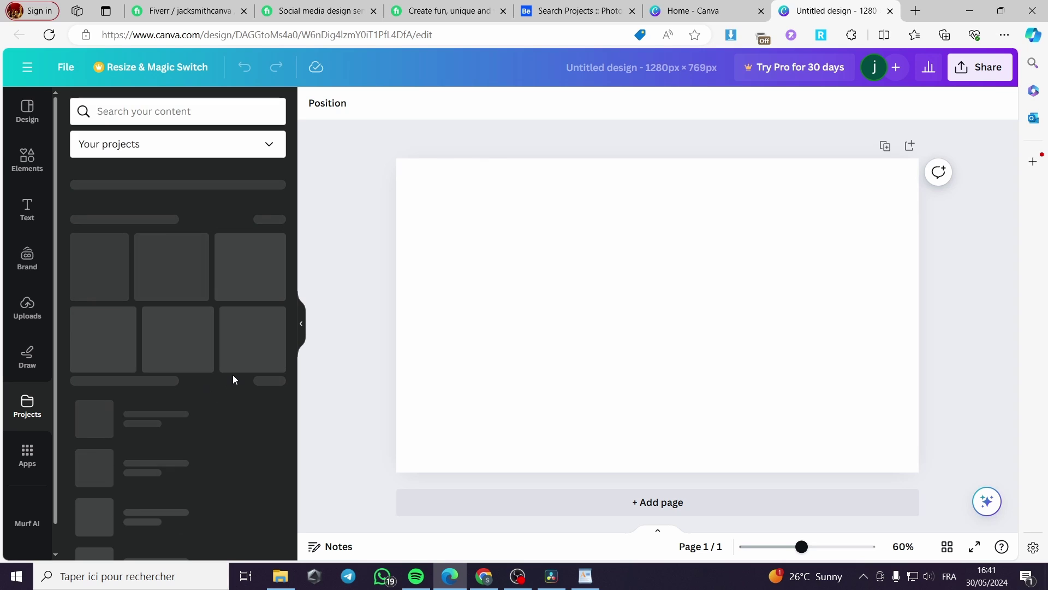
scroll(237, 402, "down", 1)
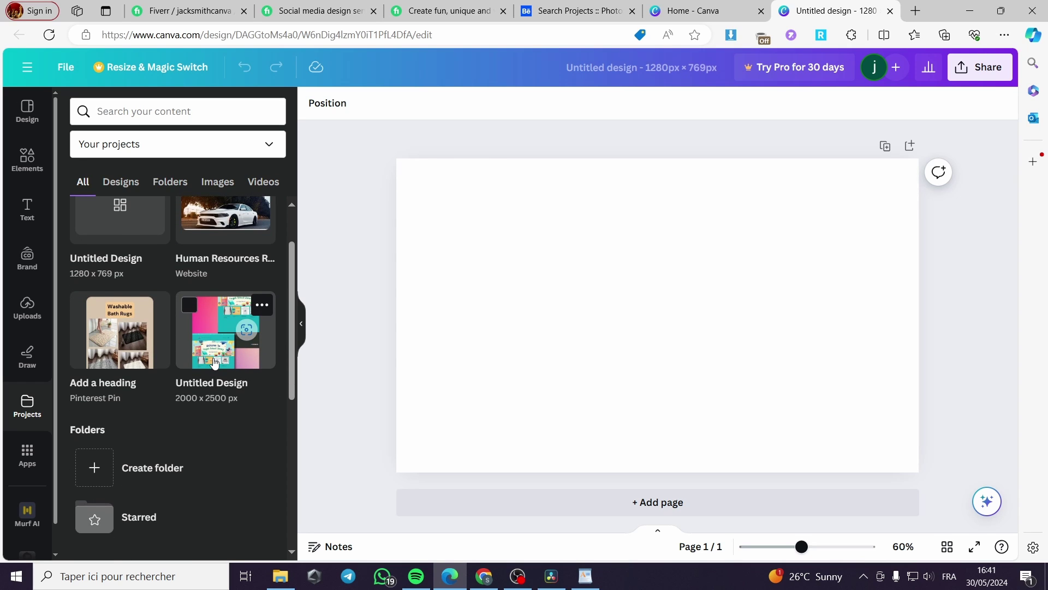
left_click(221, 394)
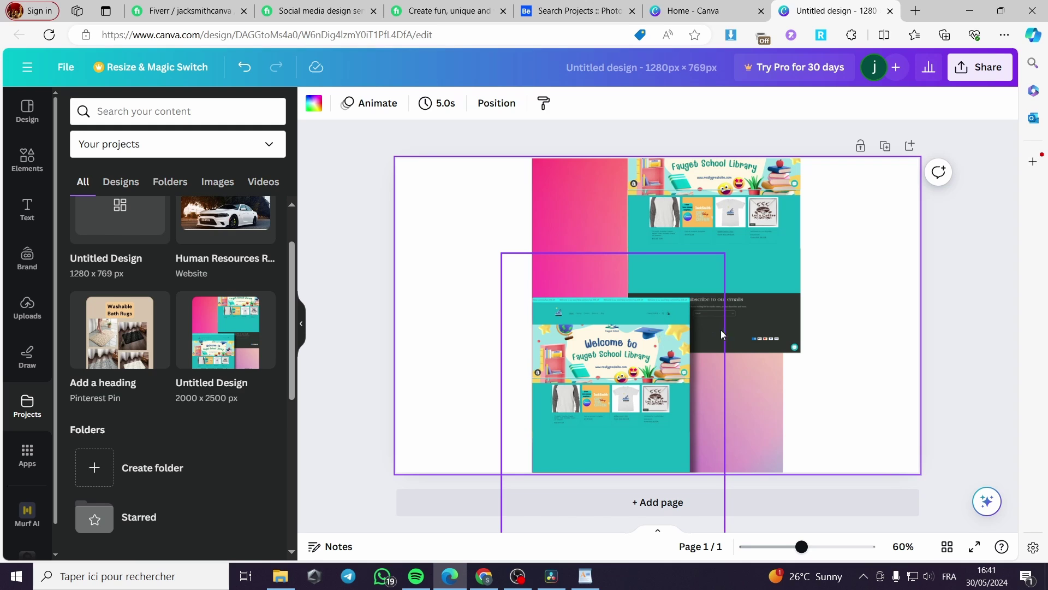
Stretch the gradient background image horizontally so it covers the full width of the page
left_click_drag(756, 377, 548, 215)
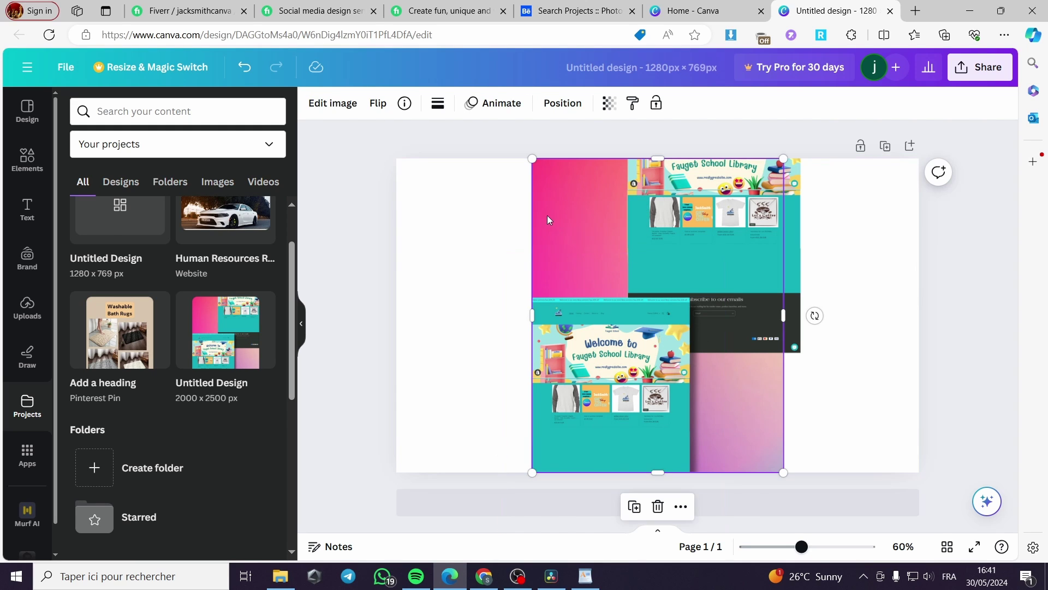
left_click_drag(534, 313, 398, 311)
left_click(784, 339)
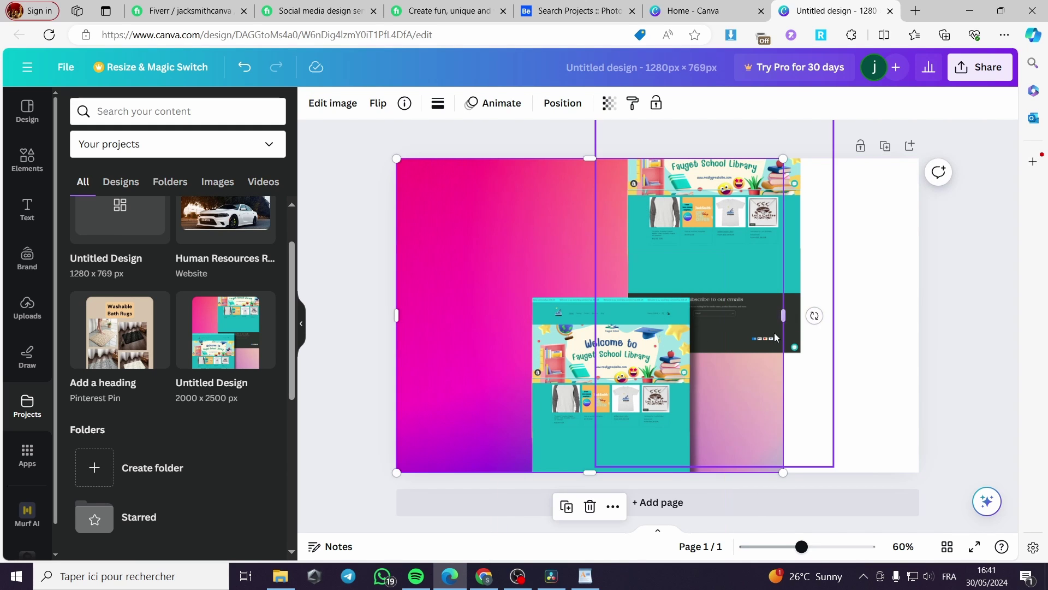
left_click(747, 403)
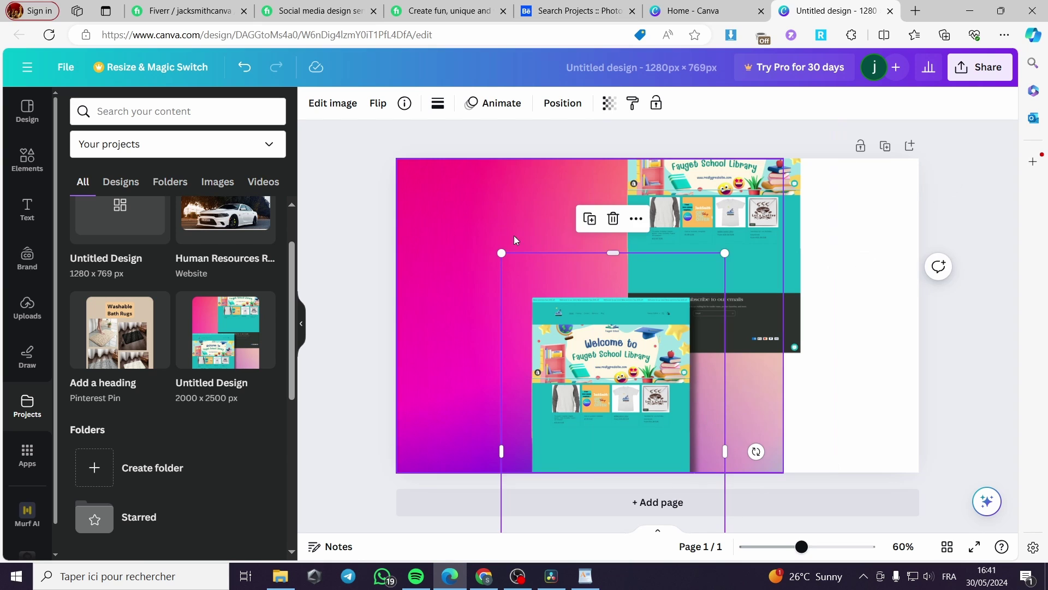
left_click_drag(784, 316, 918, 315)
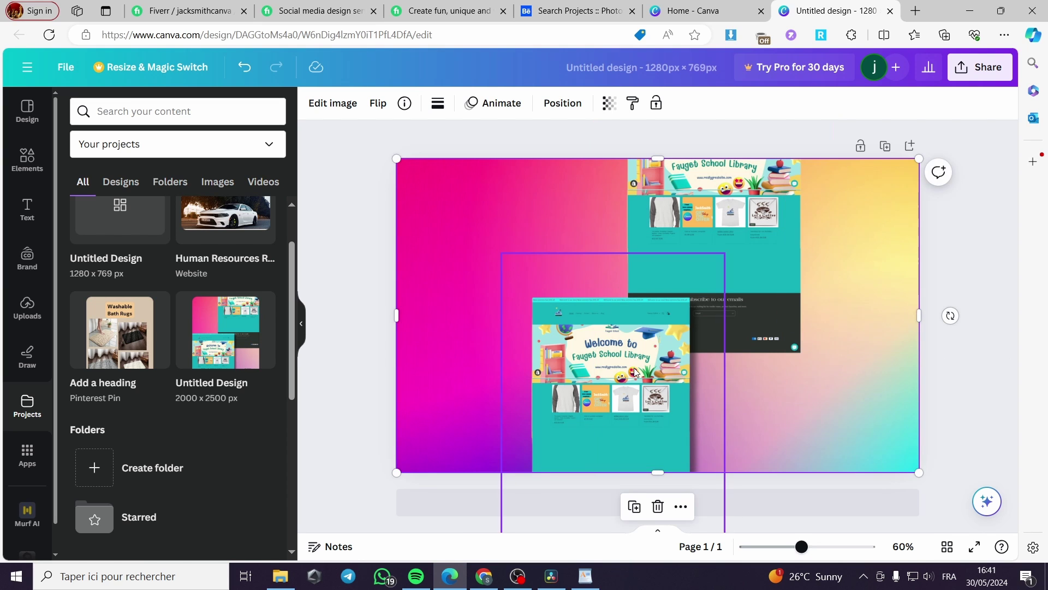
Move the two school library website mockups toward the page's left side, with the rear one raised above the front one
mouse_move(603, 373)
left_mouse_down()
mouse_move(576, 341)
mouse_move(646, 377)
mouse_move(606, 378)
mouse_move(618, 380)
left_mouse_up()
left_click_drag(619, 343, 497, 344)
left_click_drag(705, 265, 585, 326)
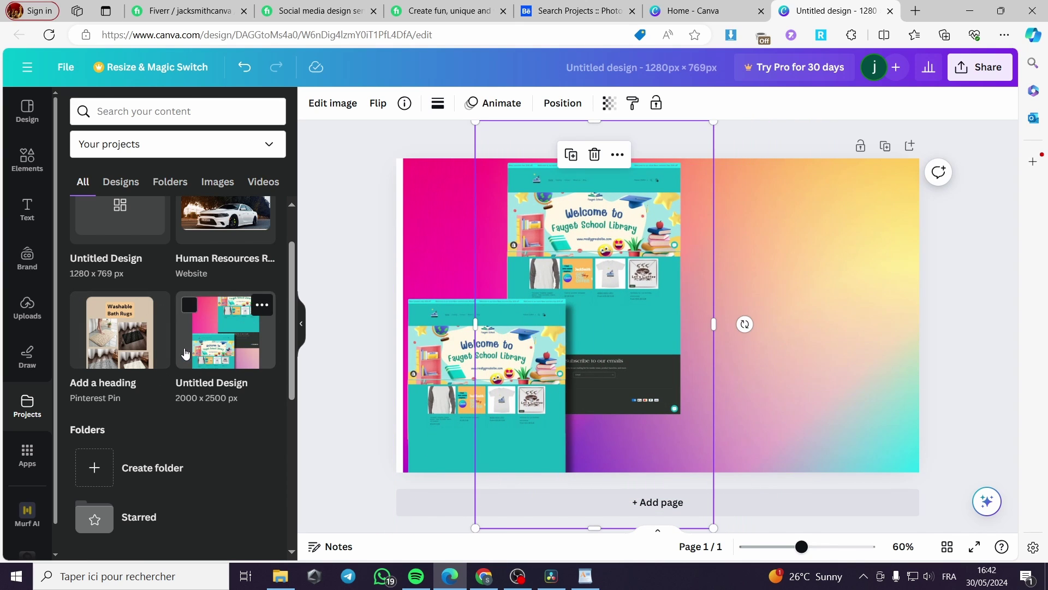
Try to add the Jacksmith Coffee business card from the saved designs to the mockup page
scroll(178, 348, "up", 2)
left_click(261, 221)
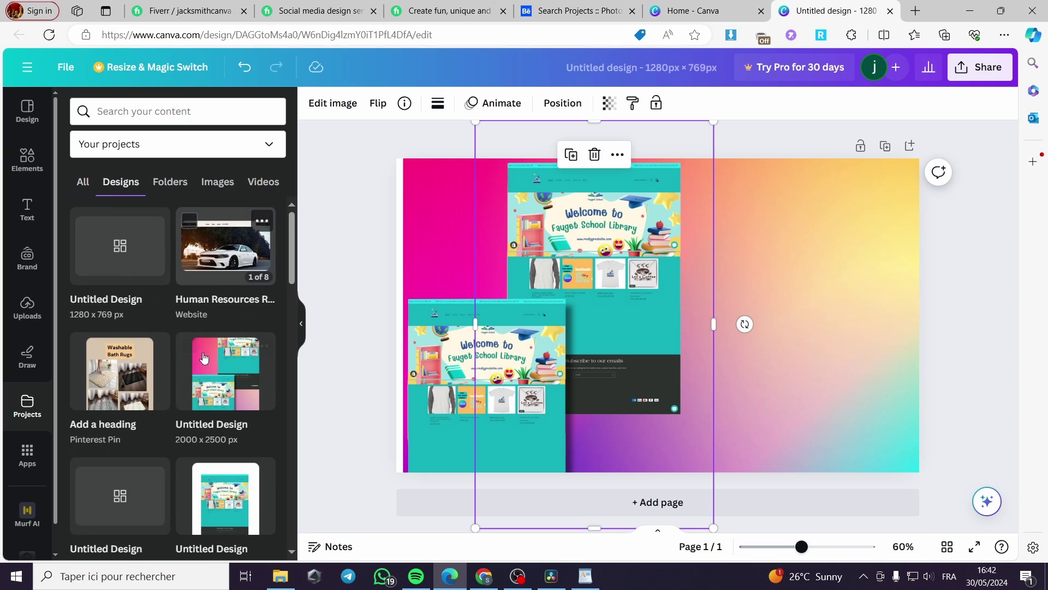
scroll(221, 377, "down", 1)
scroll(221, 377, "down", 4)
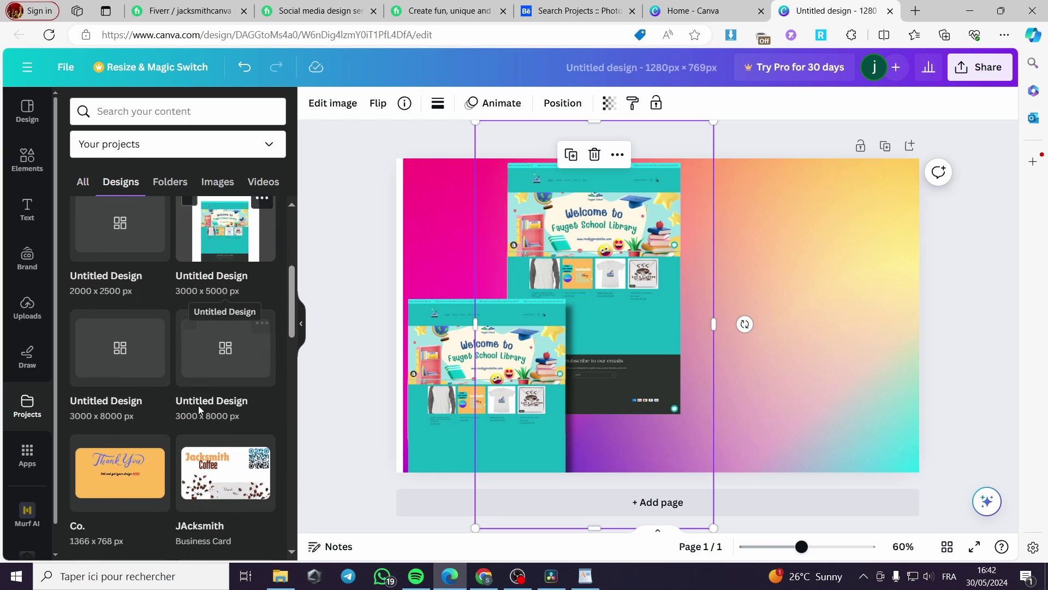
left_click(221, 425)
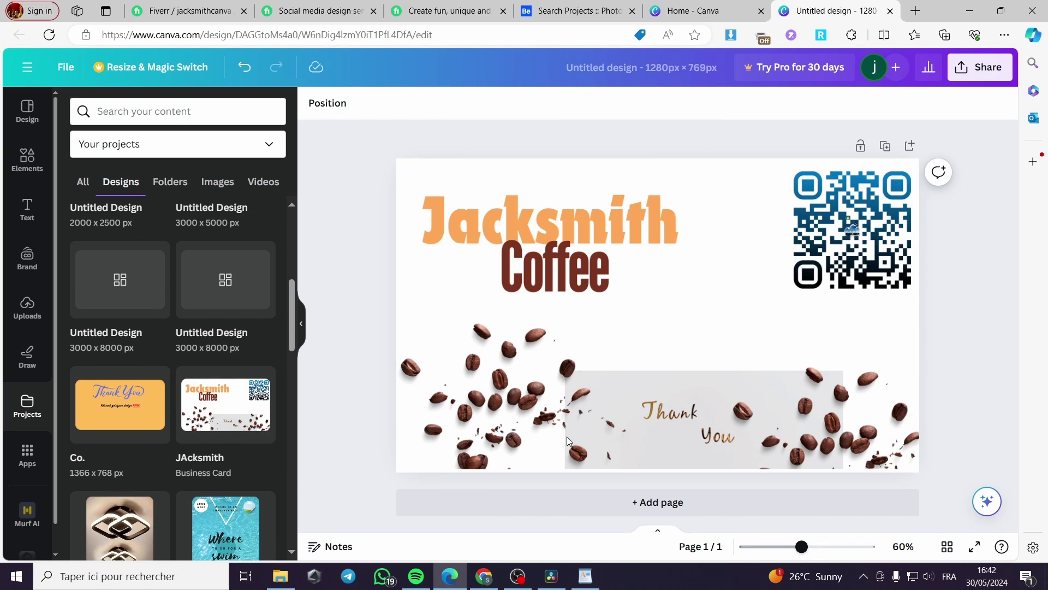
left_click(892, 390)
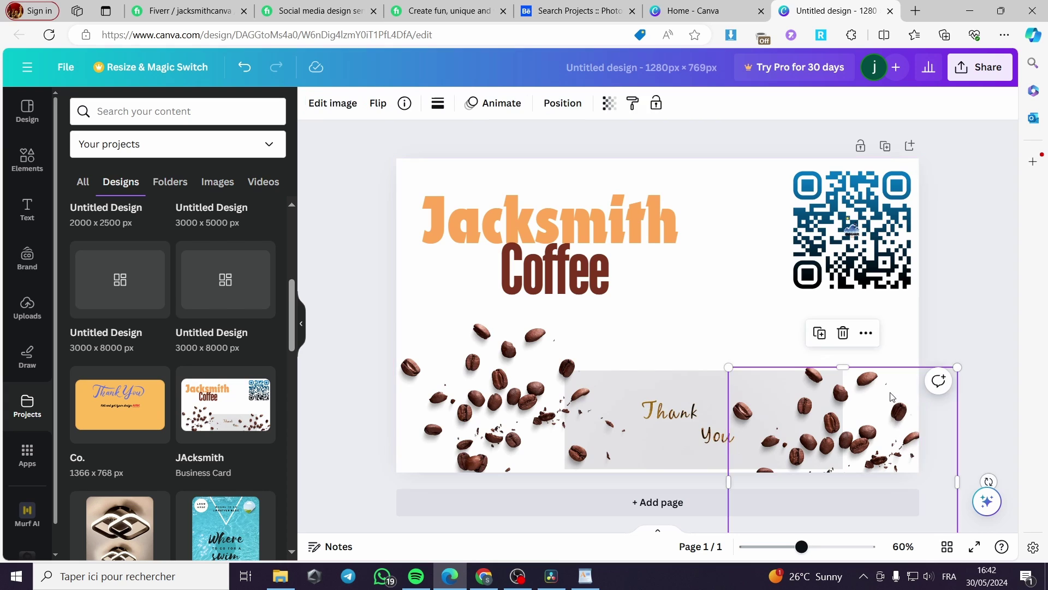
left_click_drag(892, 390, 893, 381)
Restore the mockup layout on page 1 and add a blank second page
scroll(661, 504, "down", 5)
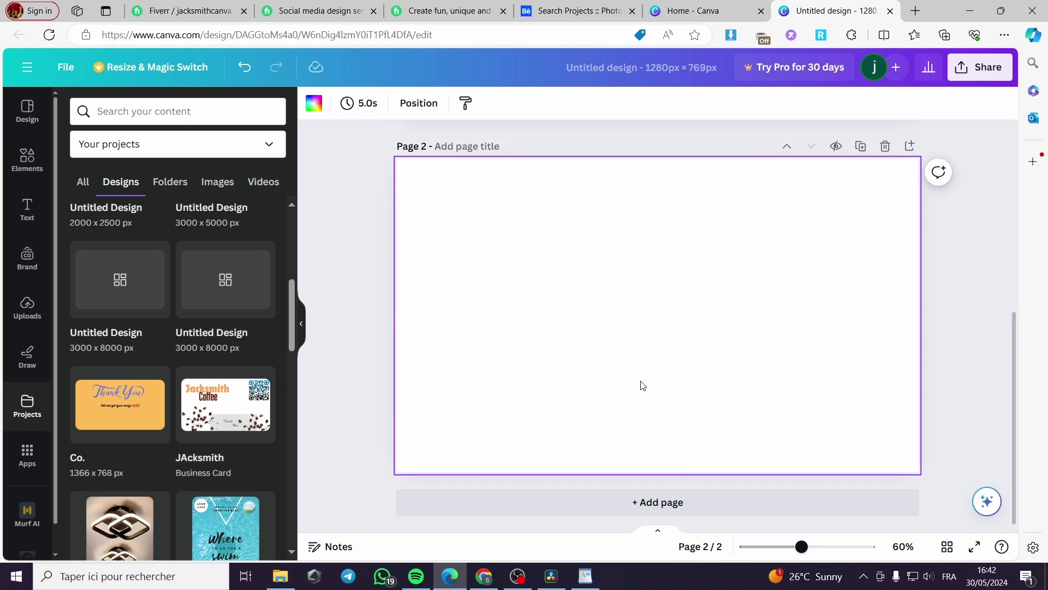
key("ctrl+z")
key("ctrl+z")
key("ctrl+z")
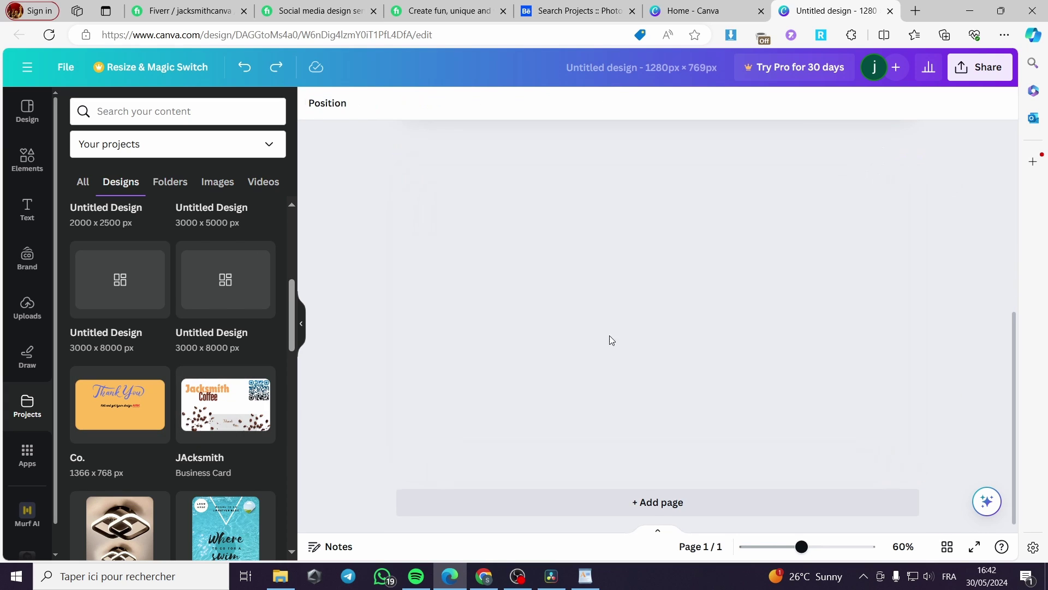
key("ctrl+y")
key("ctrl+y")
key("ctrl+y")
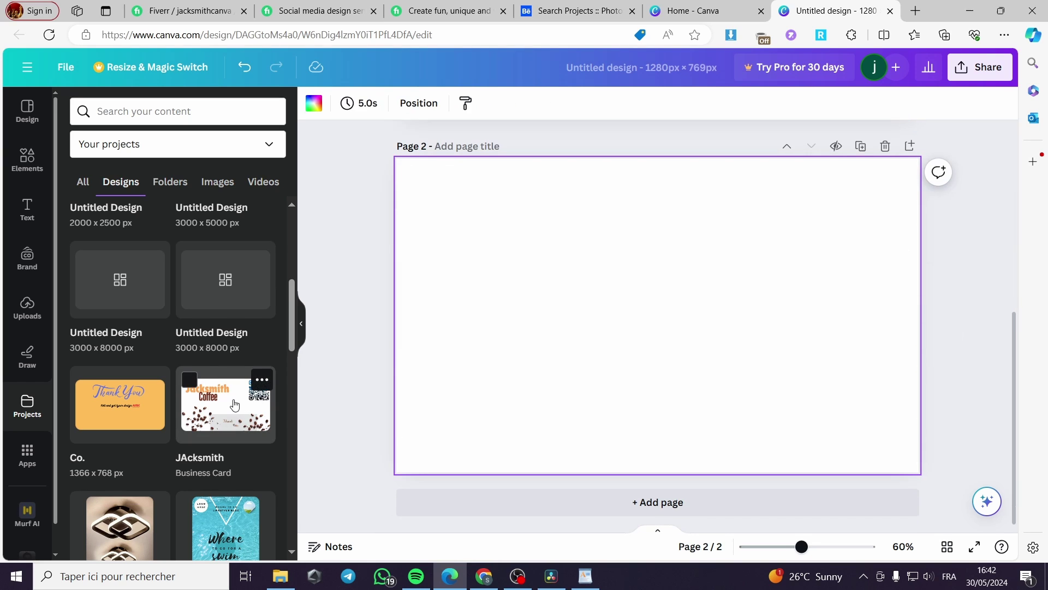
Apply the Jacksmith Coffee business card design to page 2, and cut its text, QR code and other selected elements as one group
left_click(234, 404)
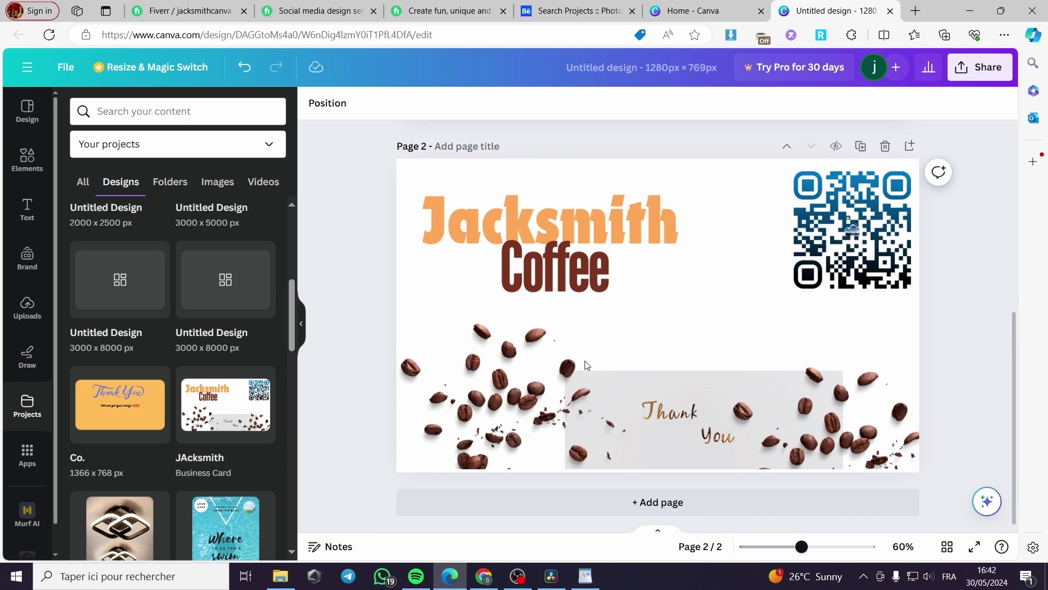
left_click(662, 217)
key("ctrl+a")
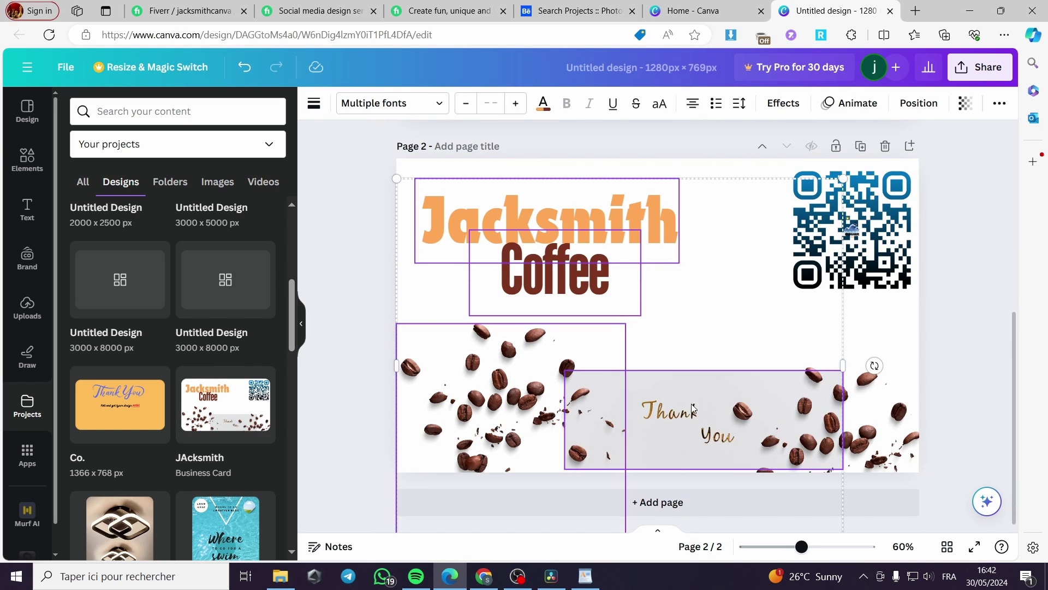
left_click(670, 198)
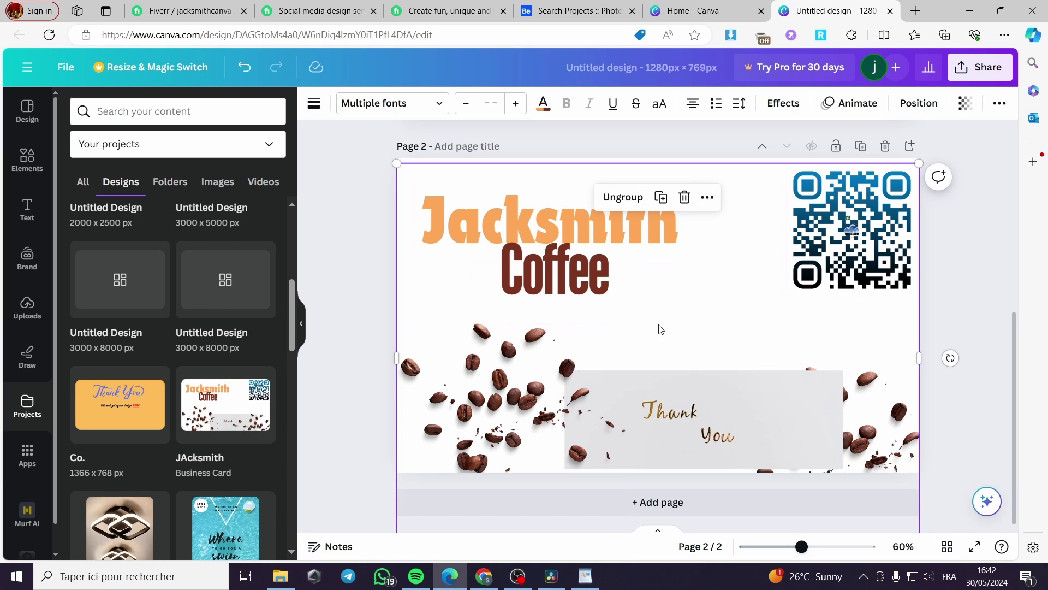
key("Delete")
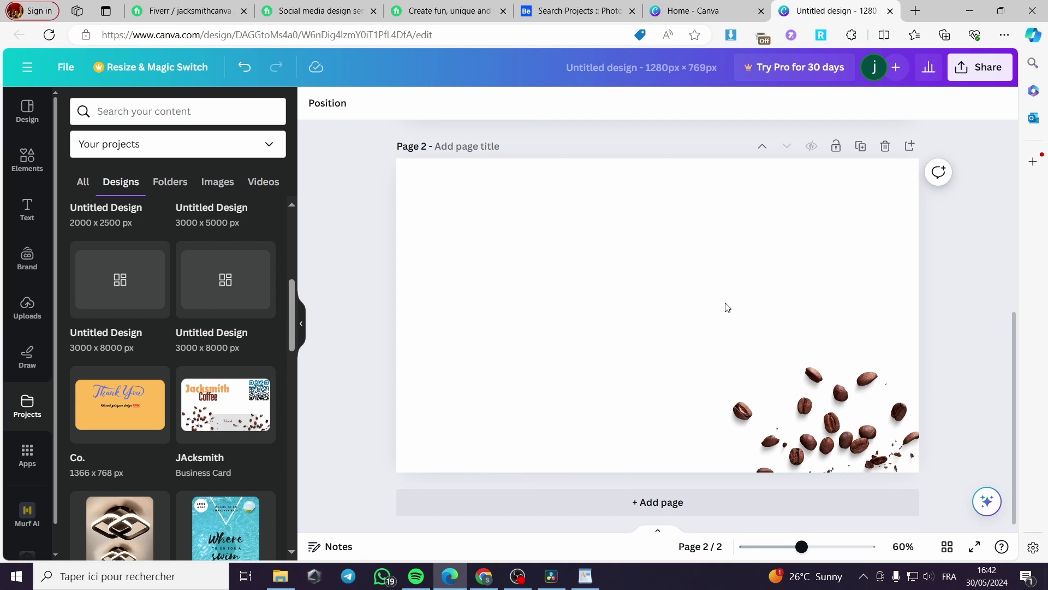
Paste the business card group onto page 1, shrink it to about half size, and place it in the lower-right corner of the page
scroll(728, 307, "up", 5)
left_click(788, 273)
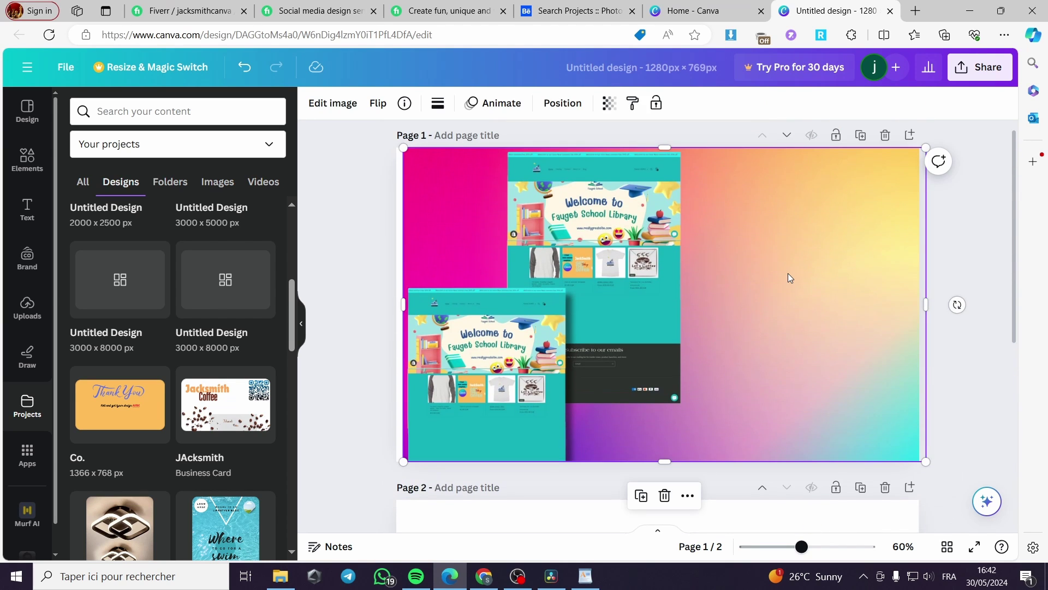
key("ctrl+v")
left_click_drag(793, 300, 806, 400)
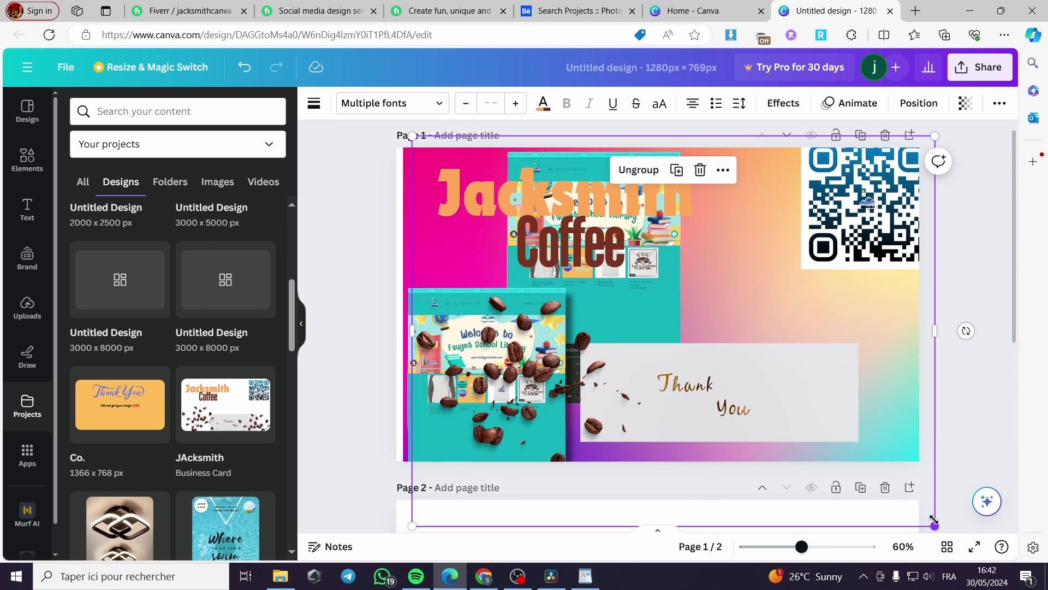
left_click_drag(934, 521, 665, 324)
left_click_drag(632, 219, 917, 392)
scroll(207, 458, "down", 2)
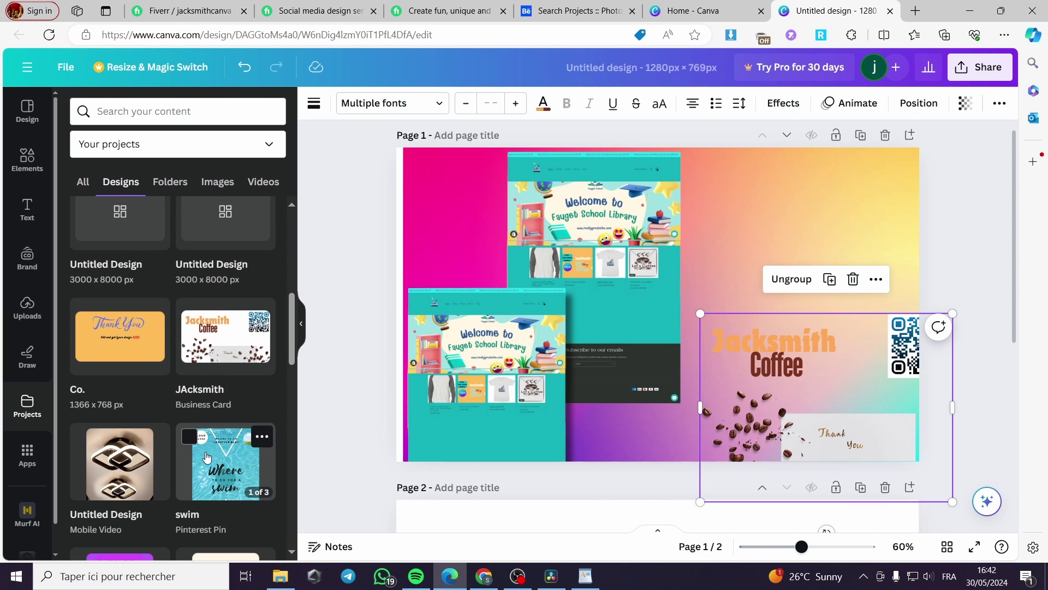
Open the saved swim Pinterest Pin design and apply its first page to page 2
scroll(521, 431, "down", 5)
left_click(590, 421)
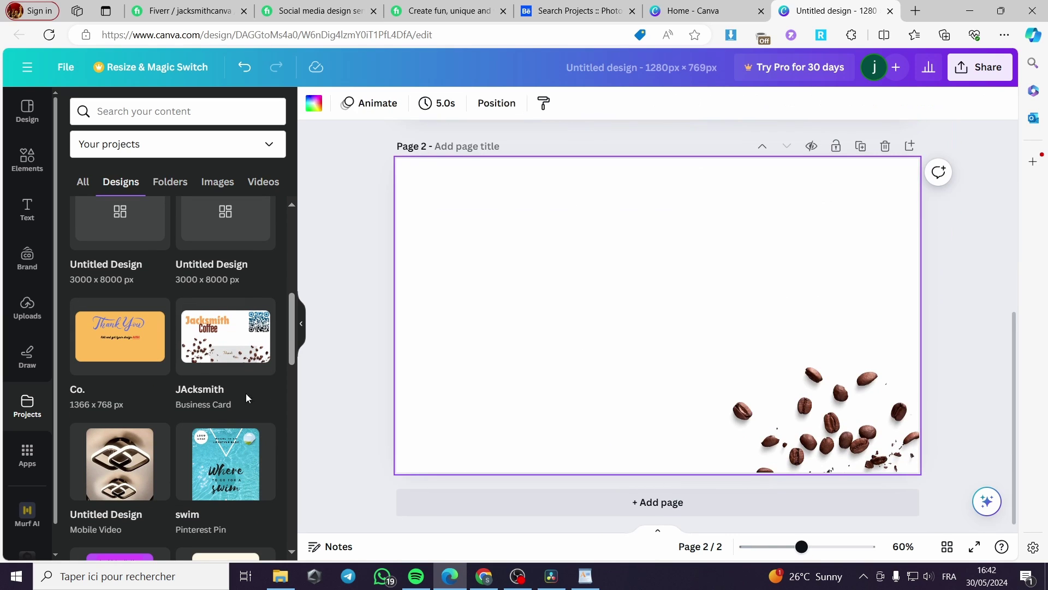
left_click(222, 458)
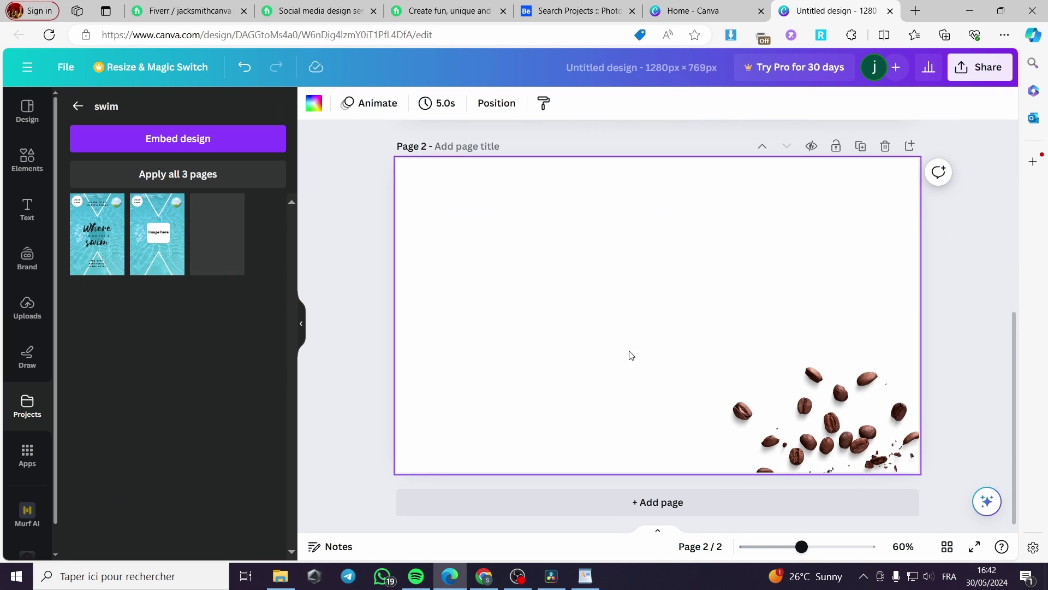
left_click(114, 236)
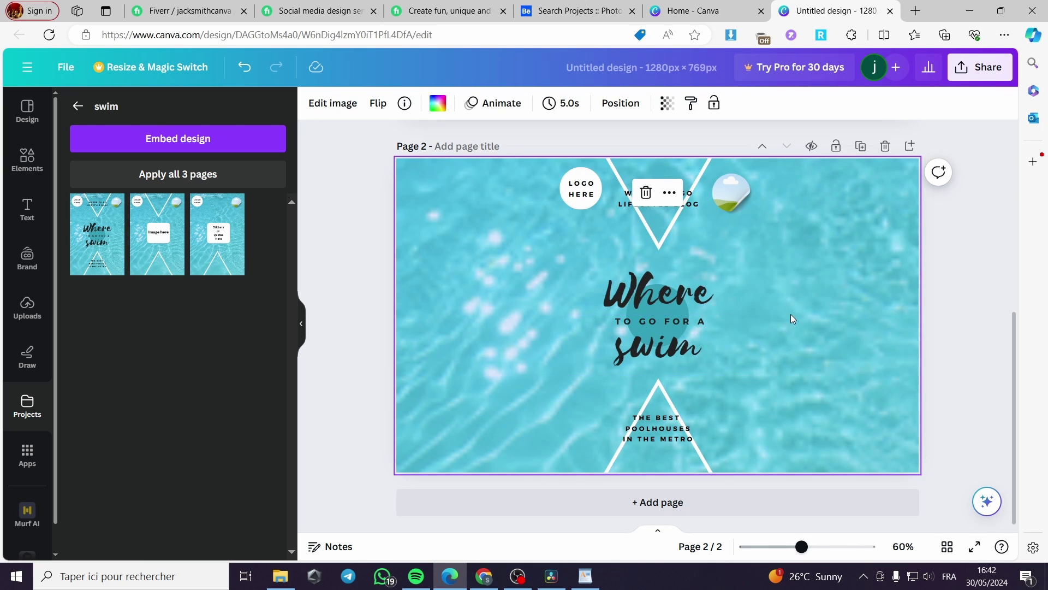
Widen the gradient background on page 1 to about 1,297 px so it reaches the page's left edge
scroll(793, 319, "up", 5)
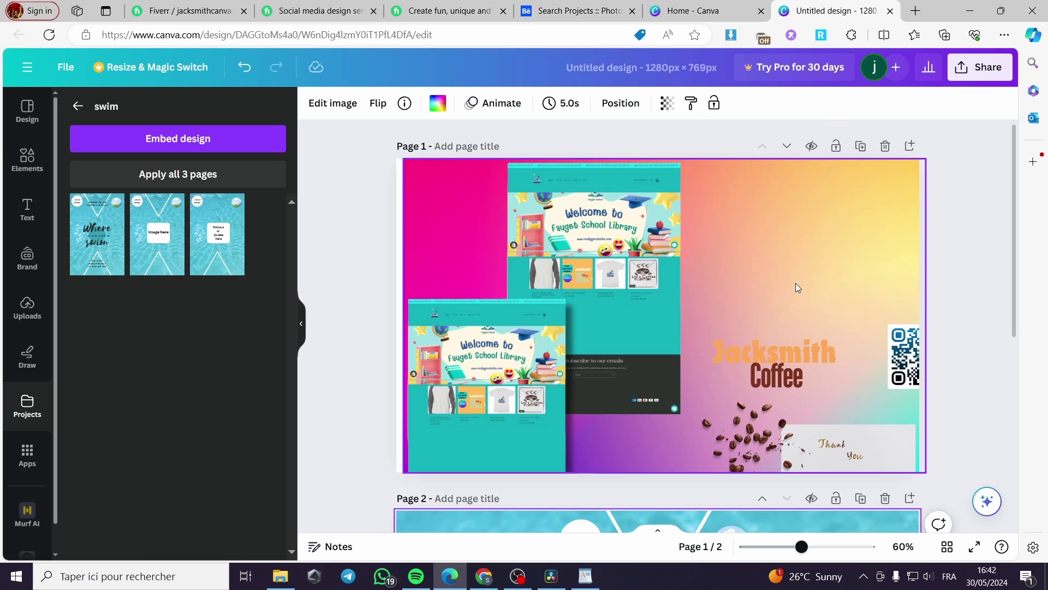
scroll(787, 300, "down", 5)
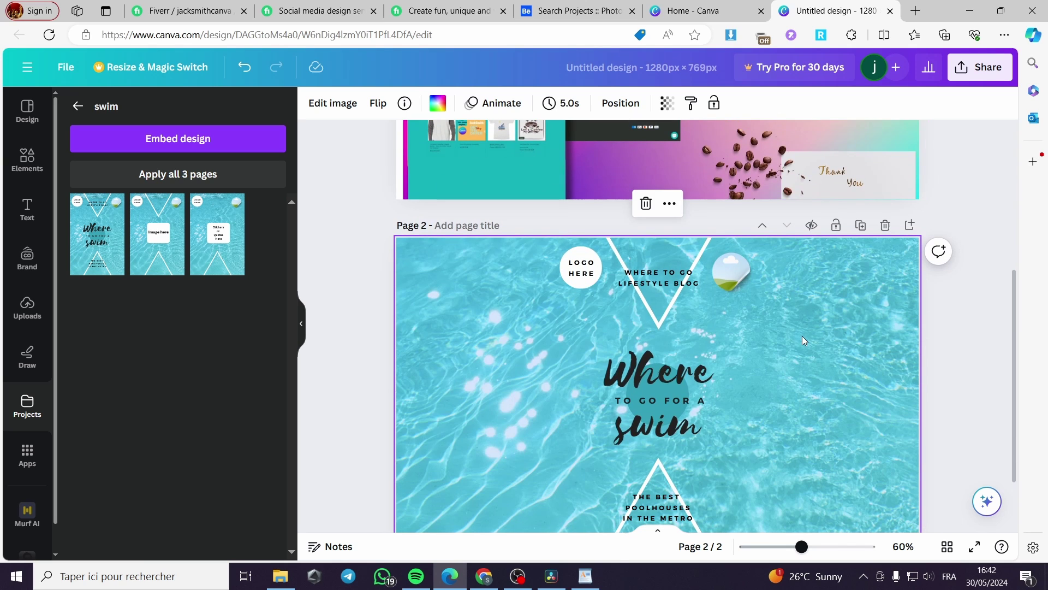
scroll(801, 335, "up", 5)
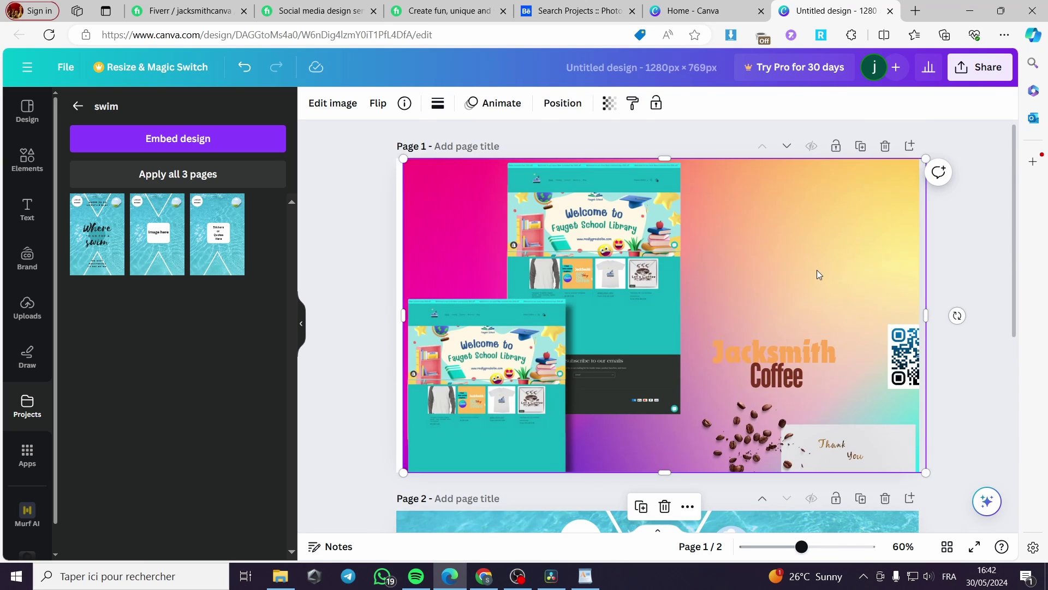
left_click(399, 215)
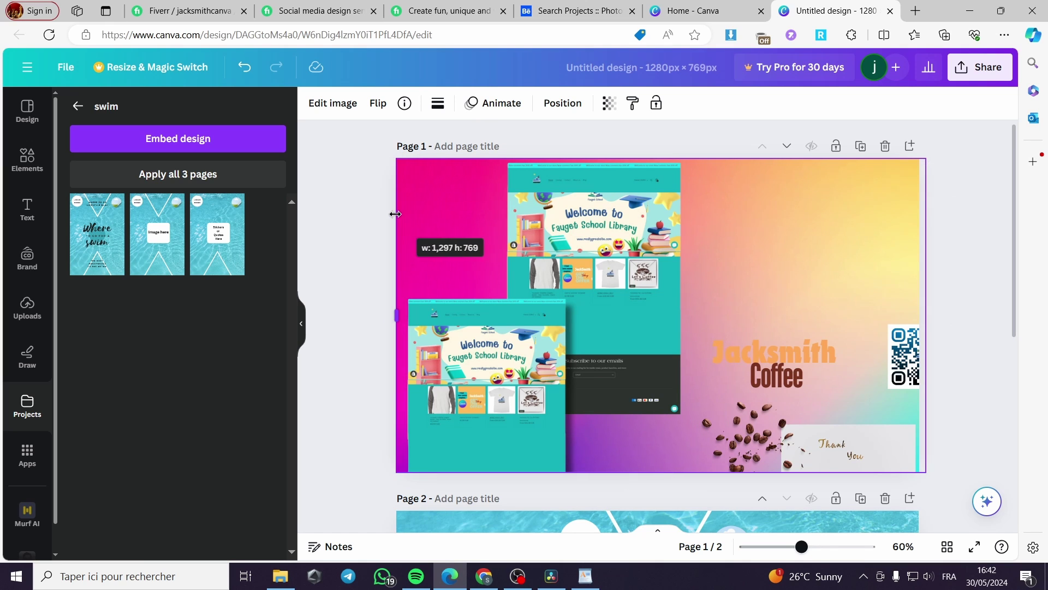
Select the logo, picture, triangles and all text of the swim design on page 2, without its water background, and copy them
scroll(655, 382, "down", 5)
left_click(632, 269)
left_click(732, 271, "shift")
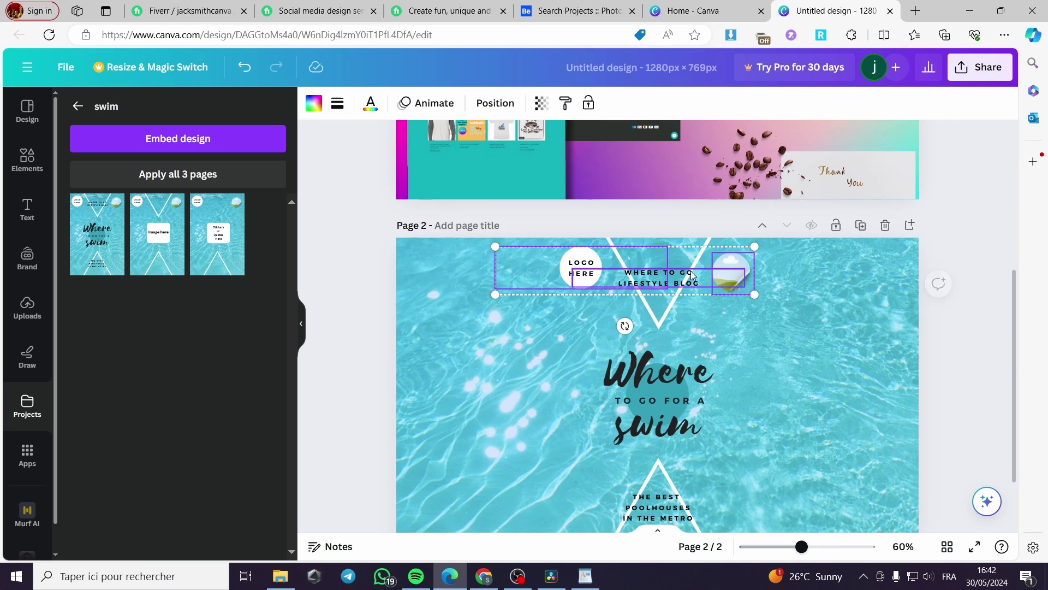
left_click(658, 374, "shift")
left_click(678, 433, "shift")
scroll(679, 433, "down", 2)
left_click(658, 428, "shift")
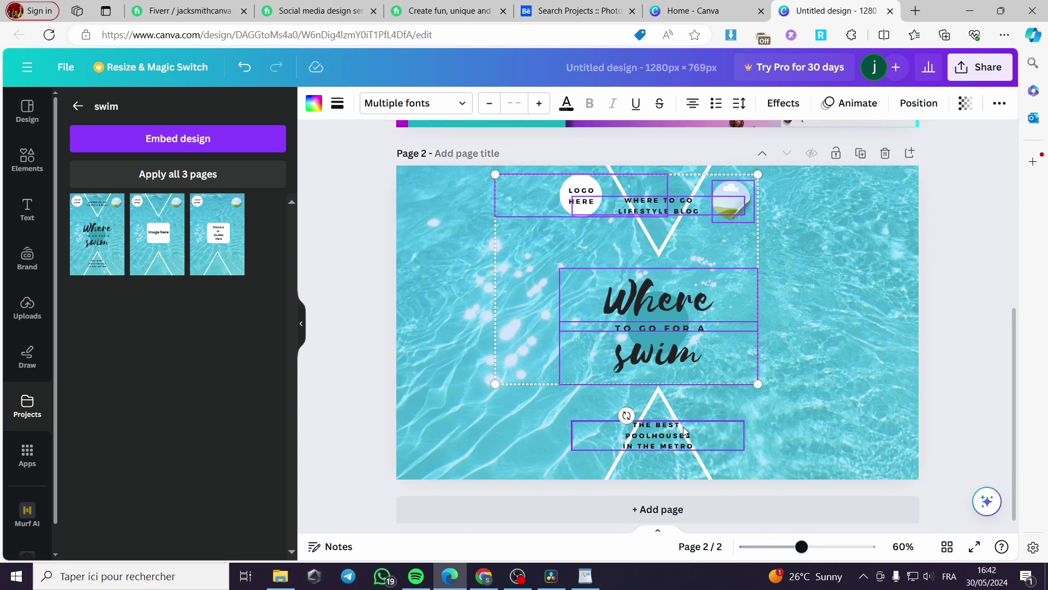
left_click(663, 396, "shift")
left_click(659, 229, "shift")
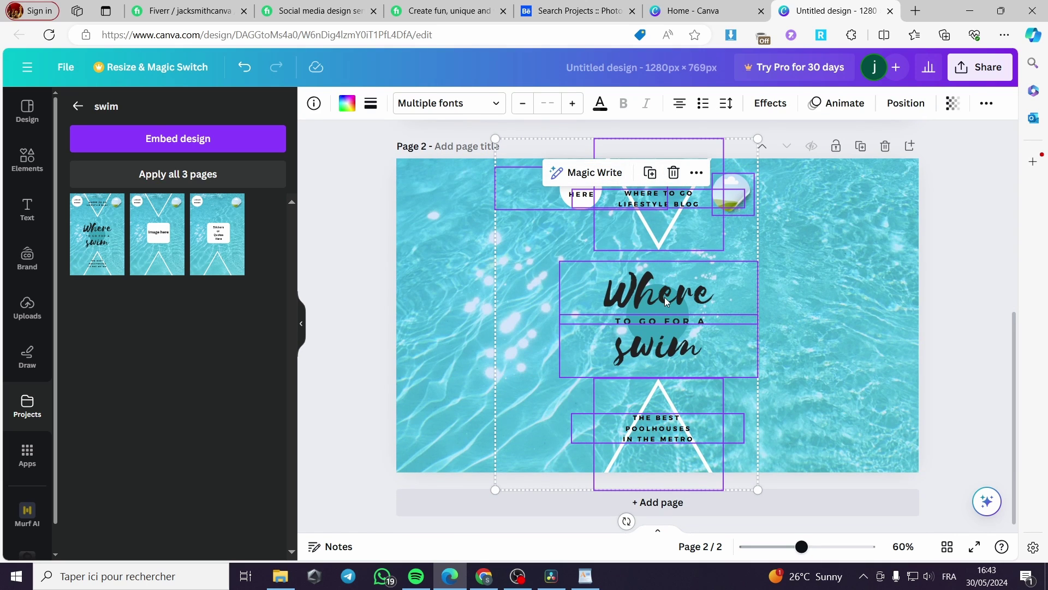
Paste the swim elements onto page 1, shrink them, and place them above the Jacksmith Coffee card
scroll(664, 297, "up", 5)
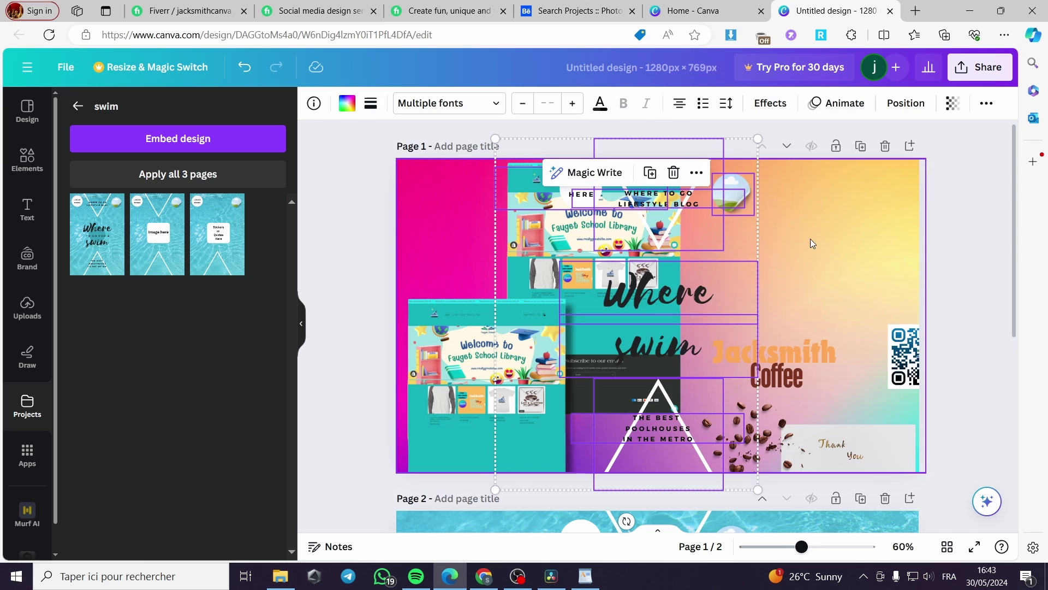
left_click_drag(759, 490, 684, 391)
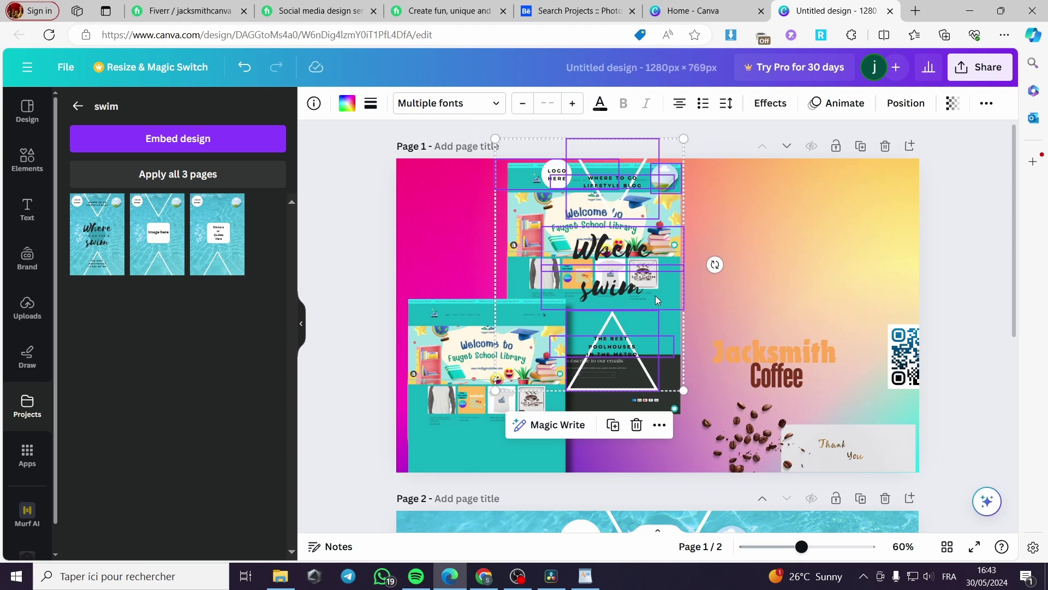
left_click_drag(655, 300, 874, 282)
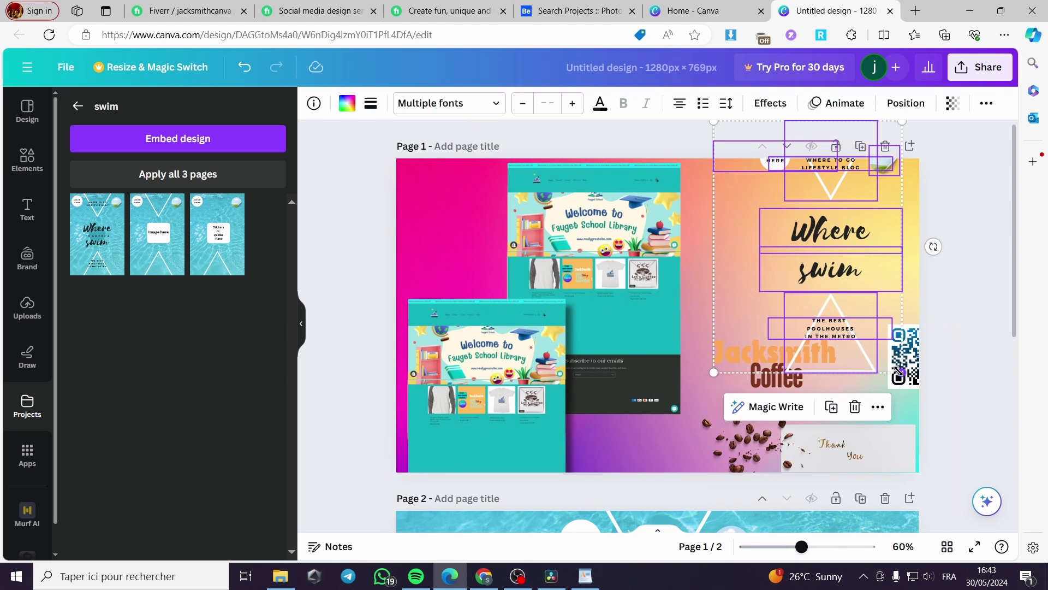
left_click_drag(898, 371, 862, 298)
left_click_drag(734, 235, 725, 275)
left_click(950, 262)
Try to download all pages of the design as PNG
left_click(991, 72)
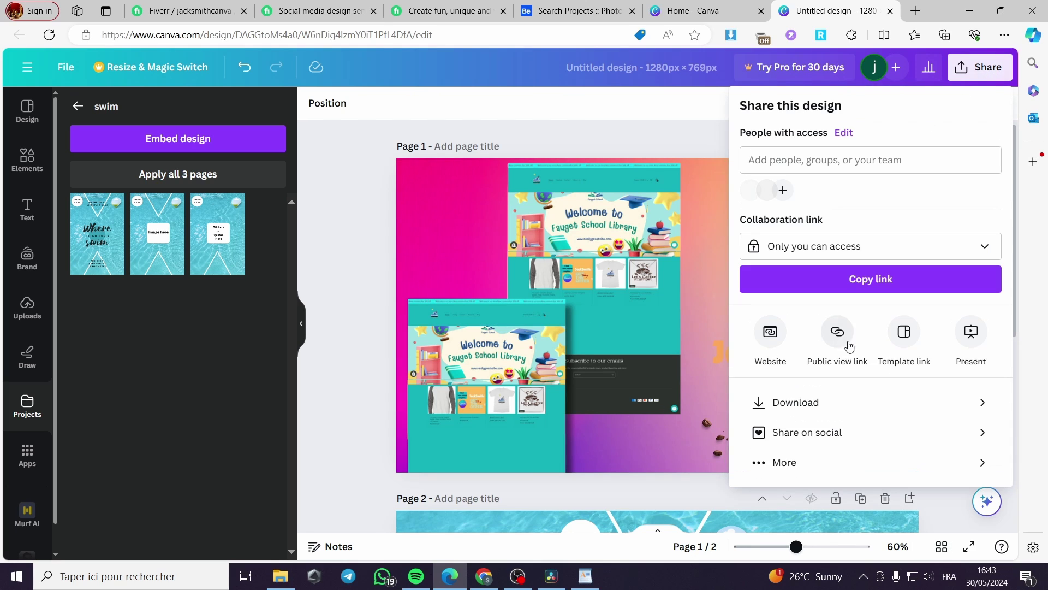
left_click(851, 401)
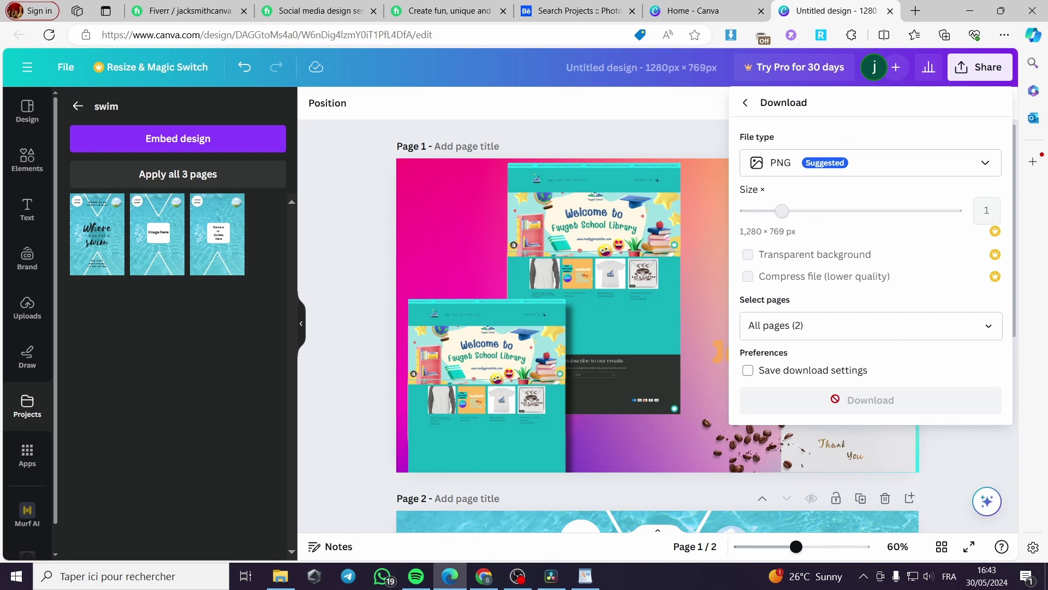
left_click(873, 398)
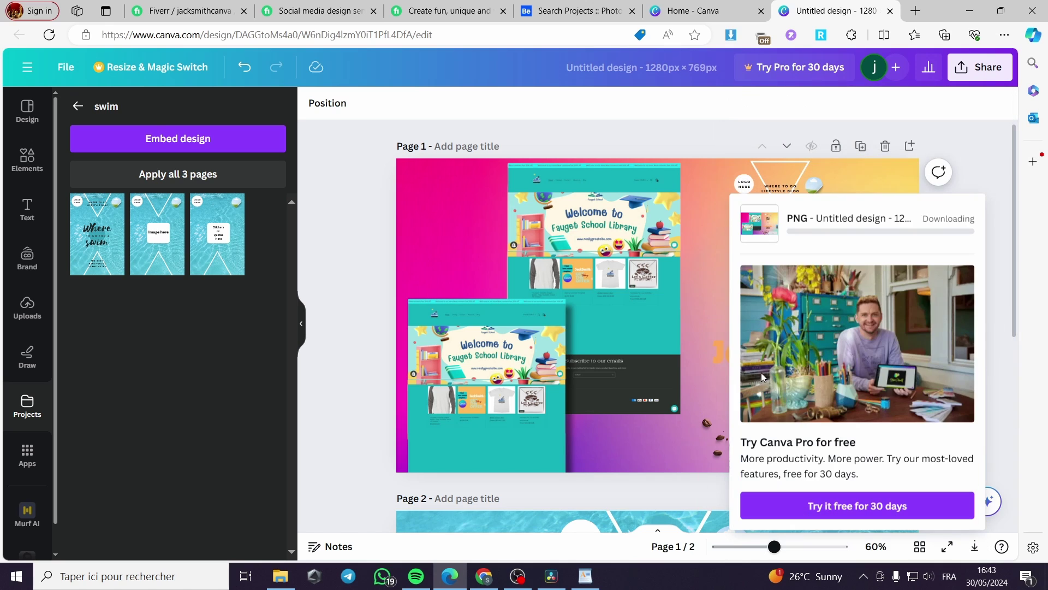
left_click(602, 8)
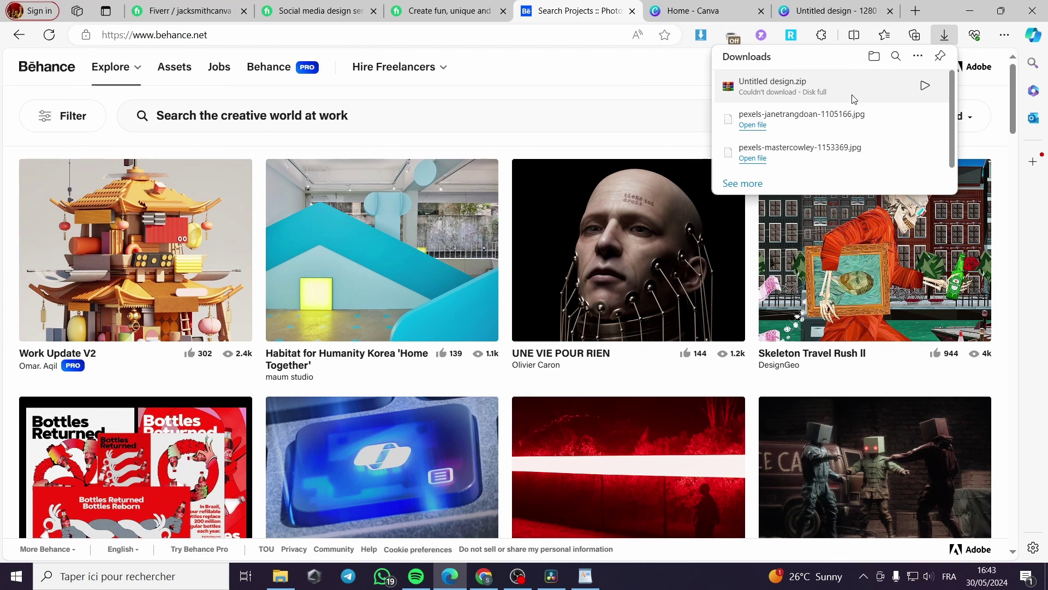
Download only page 1 of the design as a PNG and check the browser's download list
left_click(852, 11)
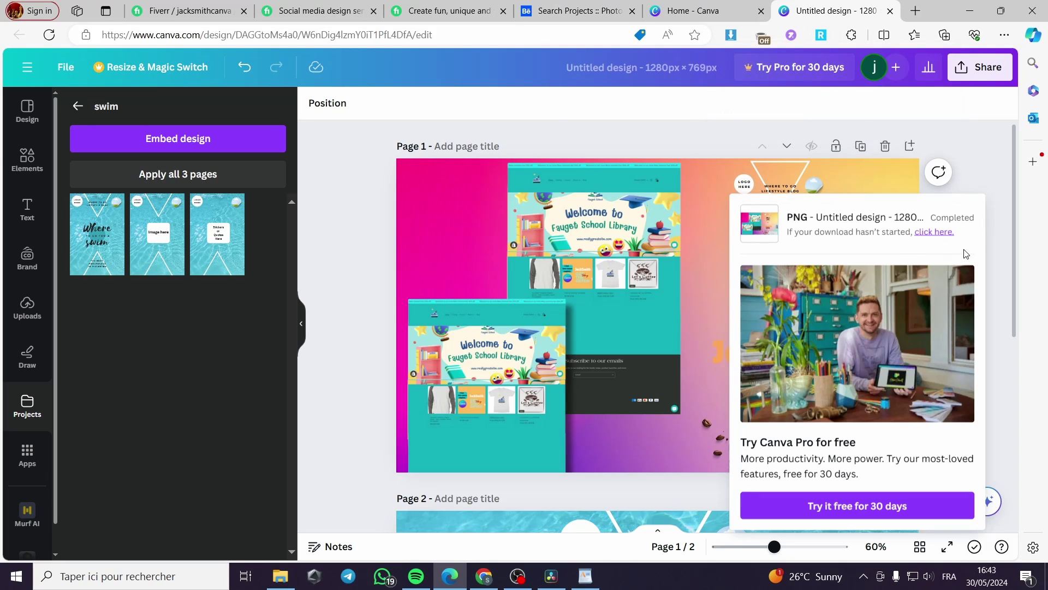
left_click(974, 71)
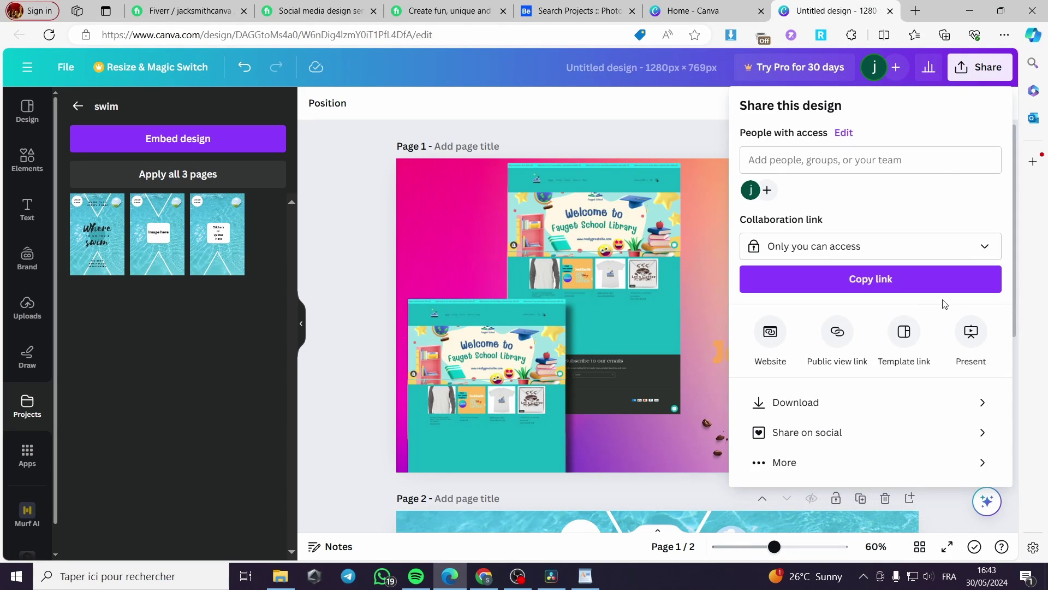
left_click(816, 410)
left_click(838, 326)
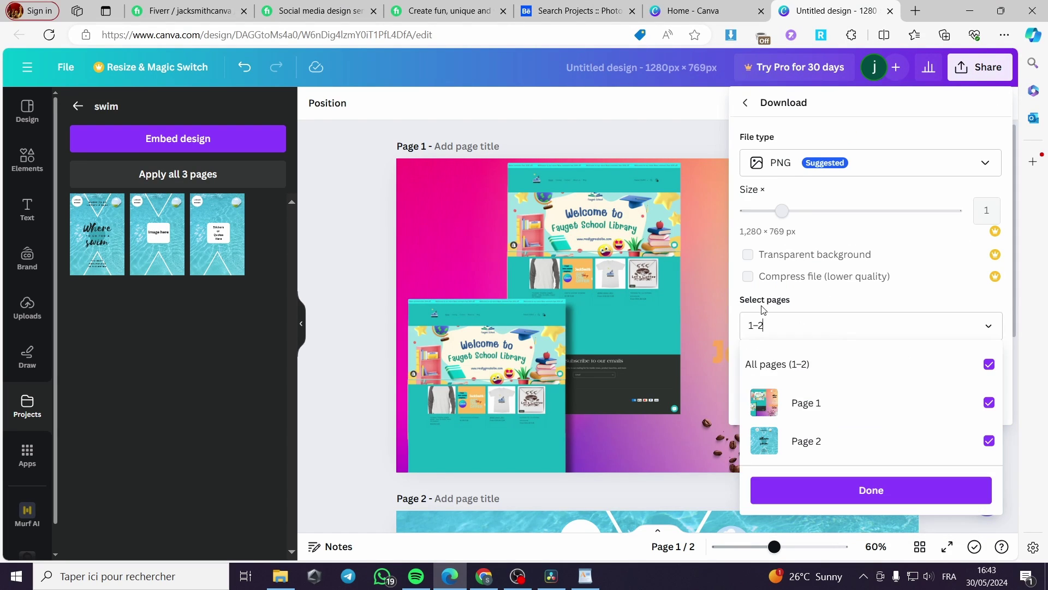
left_click(781, 376)
left_click(871, 491)
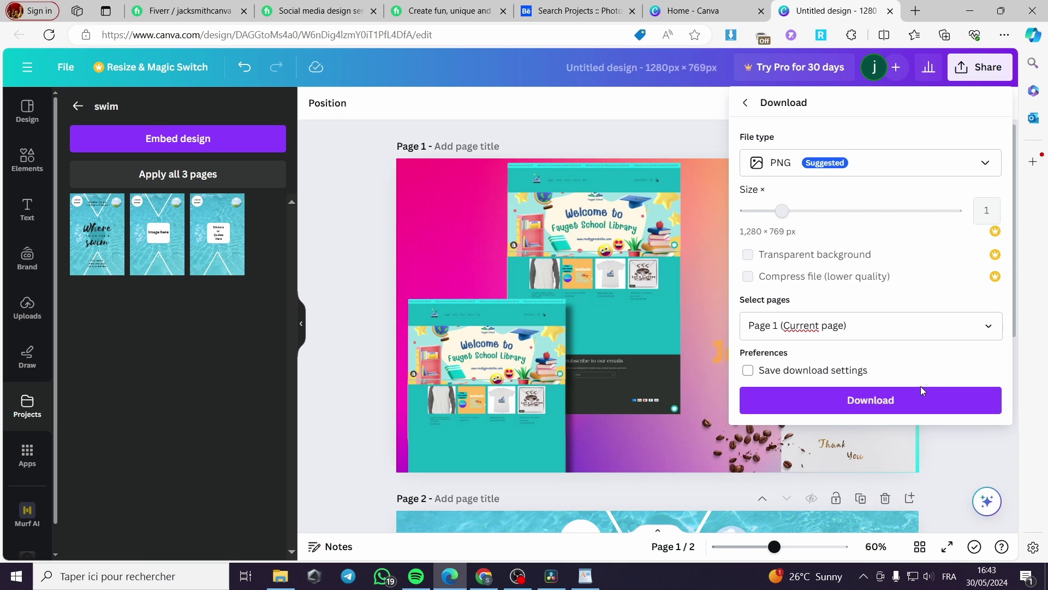
left_click(872, 390)
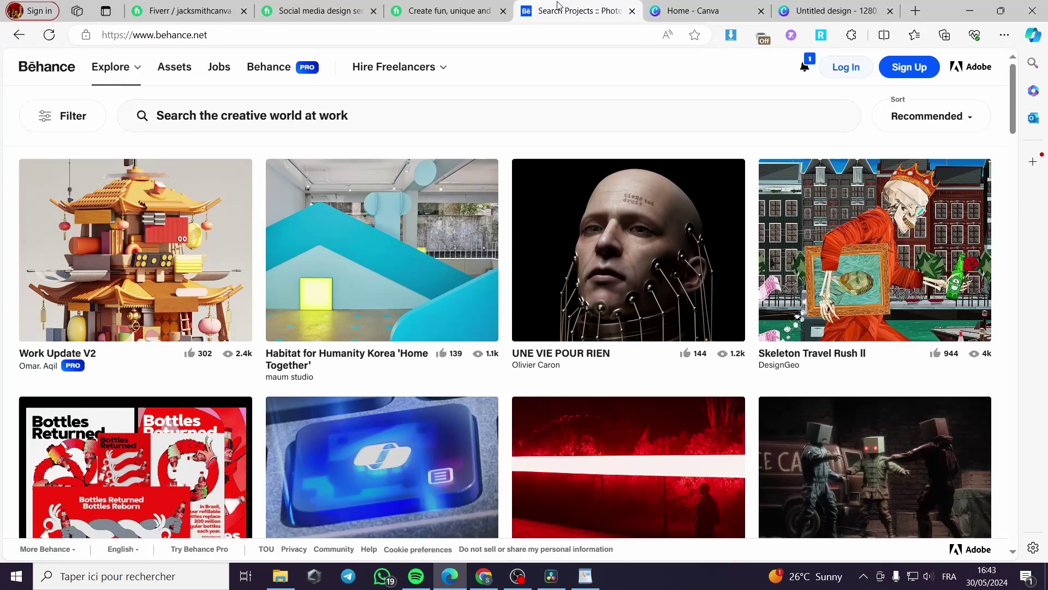
left_click(579, 10)
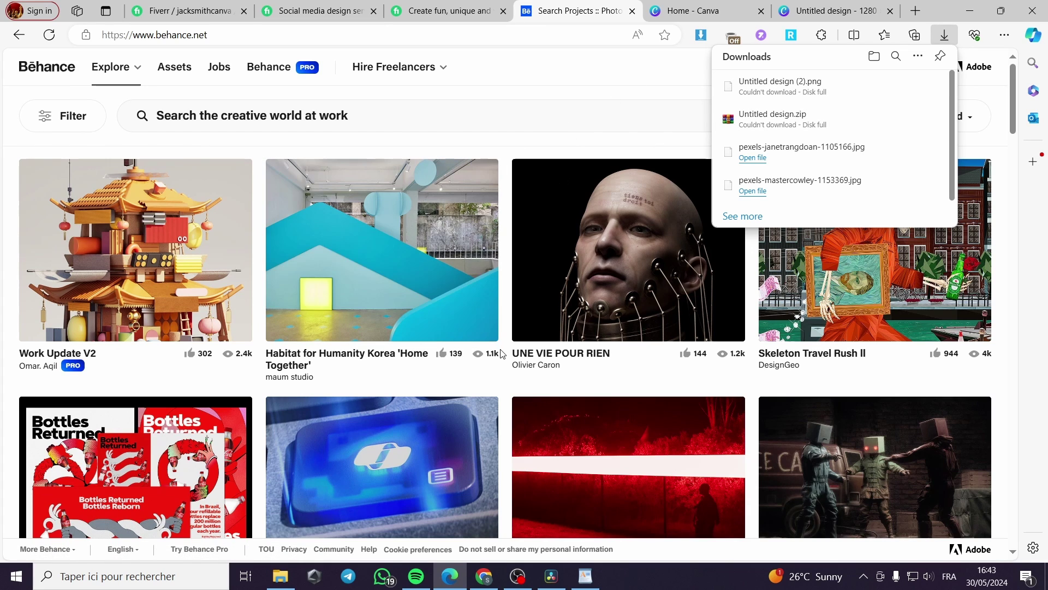
left_click(955, 129)
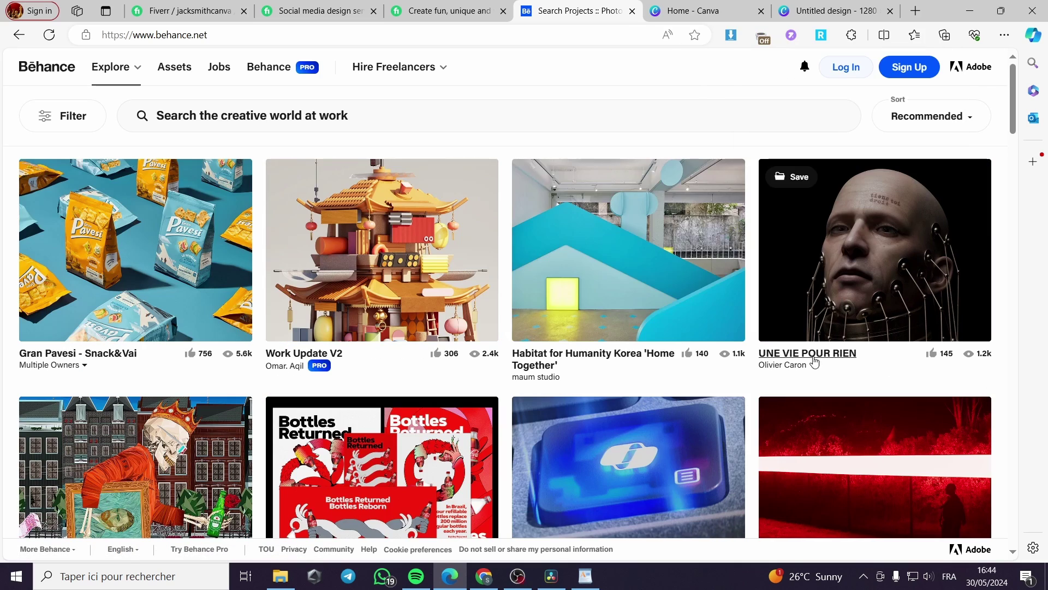
Switch to the Fiverr gig gallery and upload Untitled design (2) as the first gig image
scroll(789, 423, "down", 3)
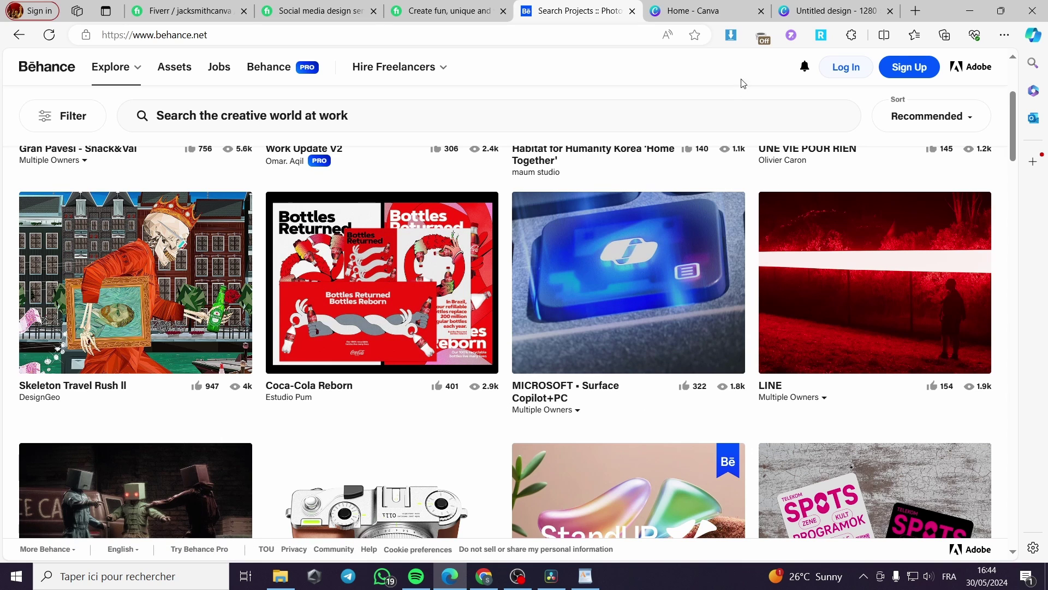
left_click(442, 9)
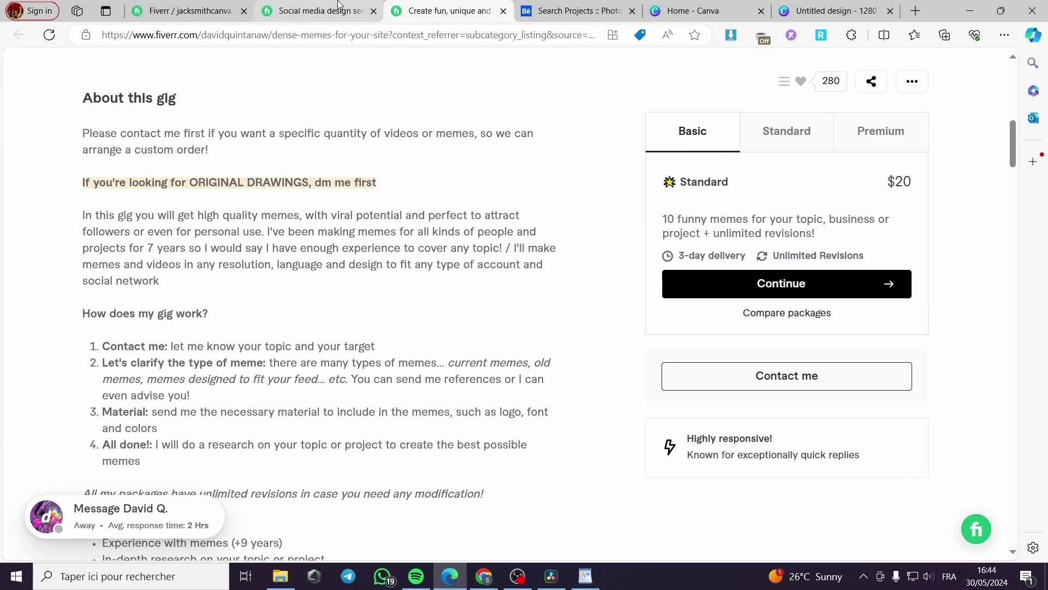
left_click(317, 8)
left_click(189, 4)
mouse_move(290, 288)
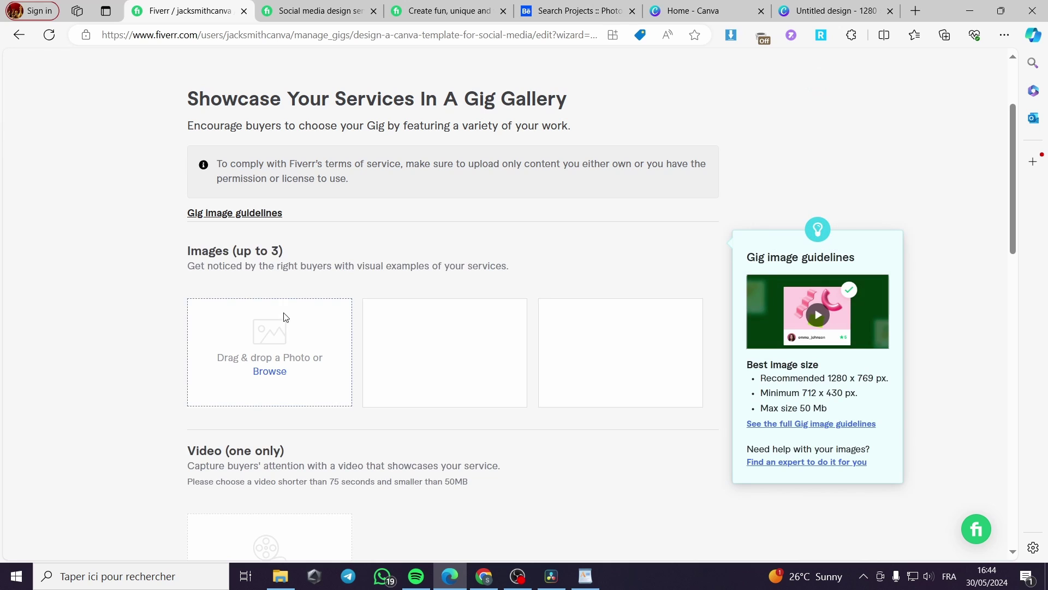
left_click(270, 371)
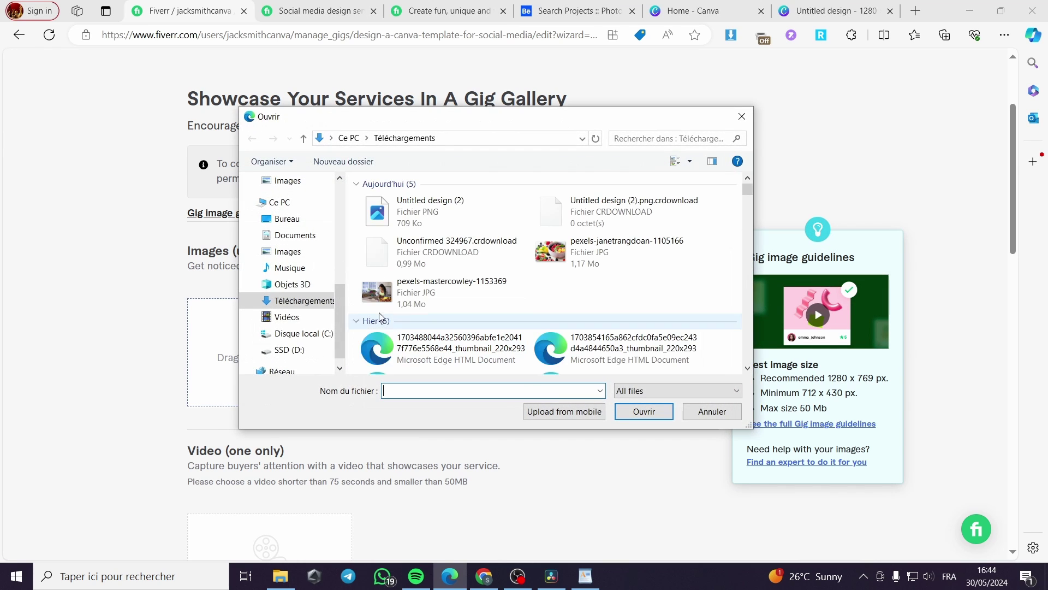
left_click(415, 207)
left_click(637, 405)
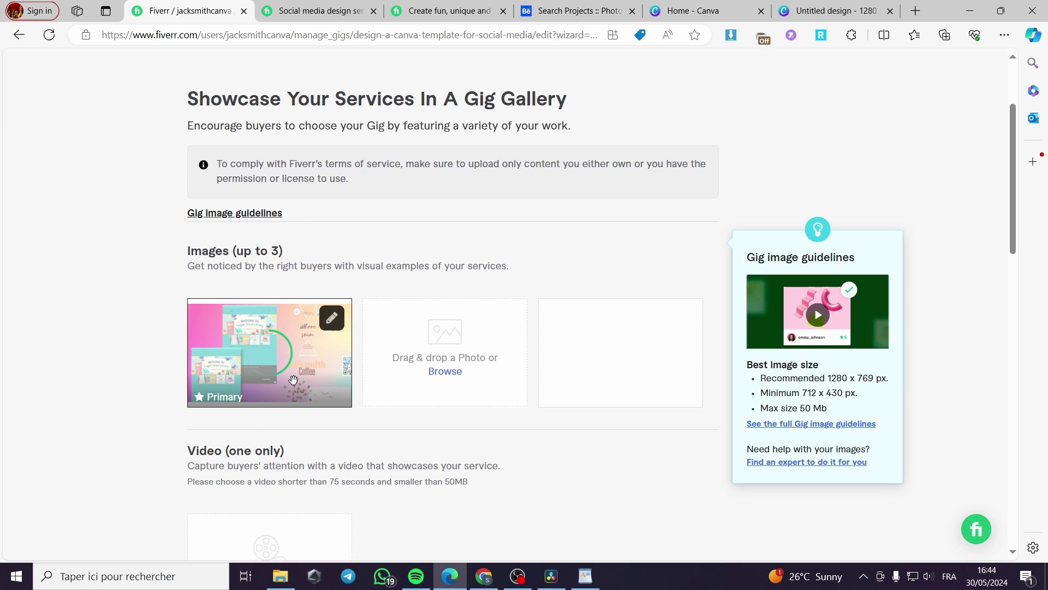
Tick the declaration below the Documents section that the gallery materials are self-made and infringe no third-party rights
scroll(245, 383, "down", 3)
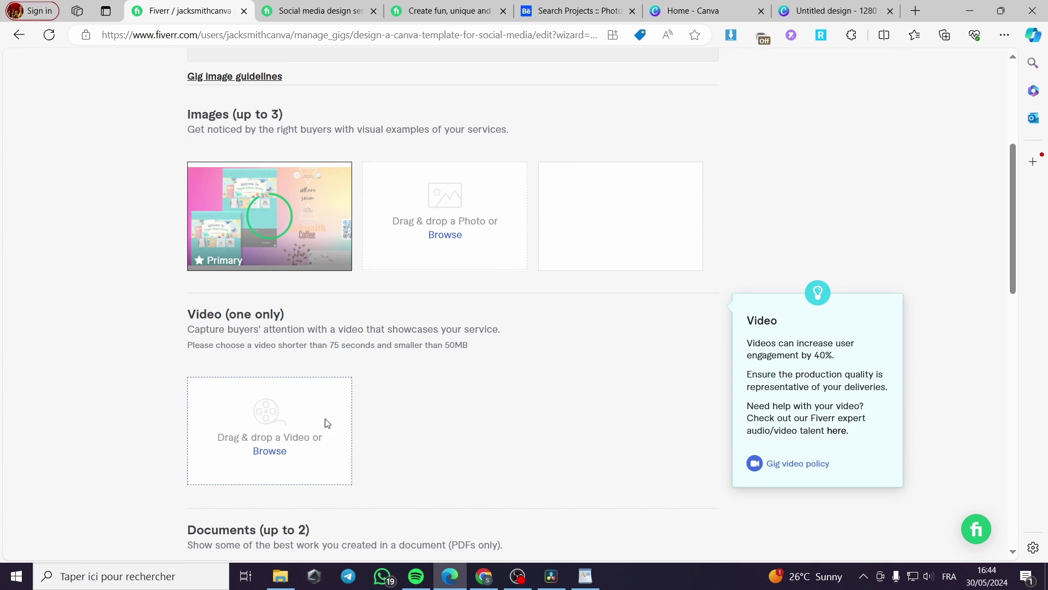
scroll(327, 423, "down", 3)
scroll(267, 295, "down", 3)
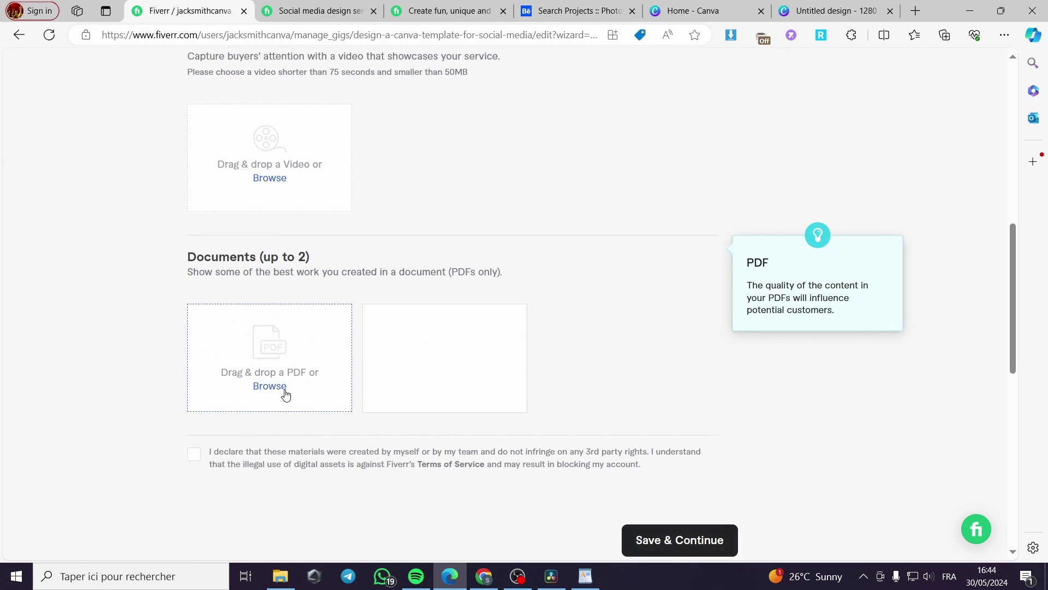
left_click(546, 12)
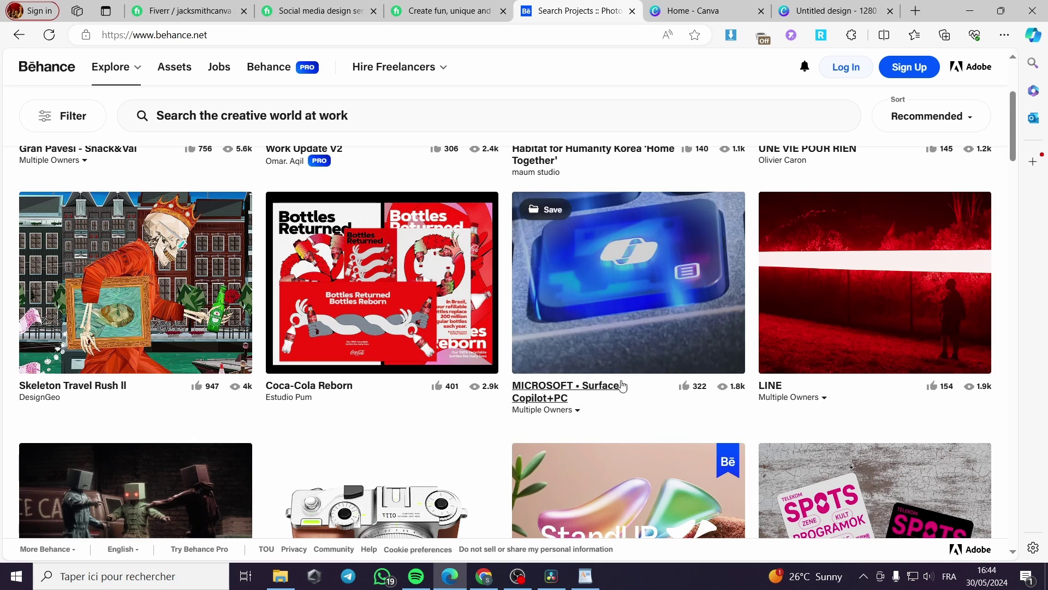
left_click(316, 11)
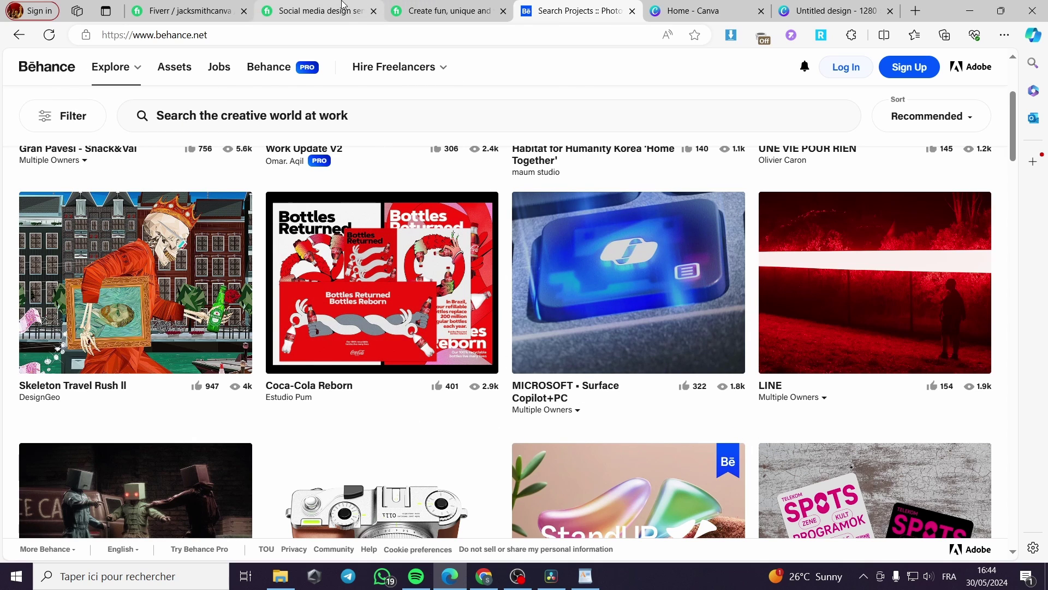
left_click(186, 11)
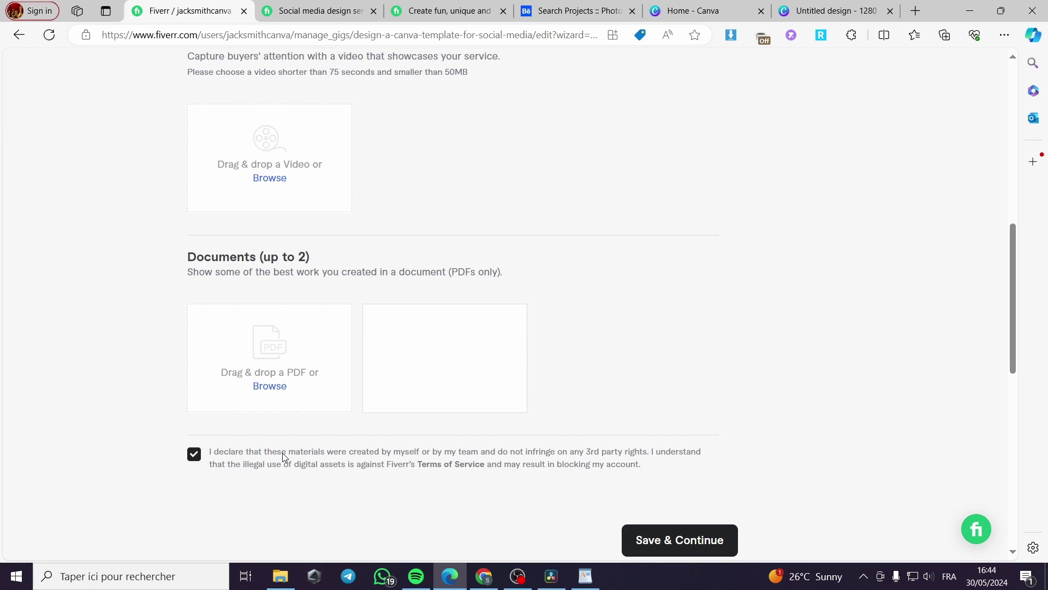
scroll(411, 459, "up", 8)
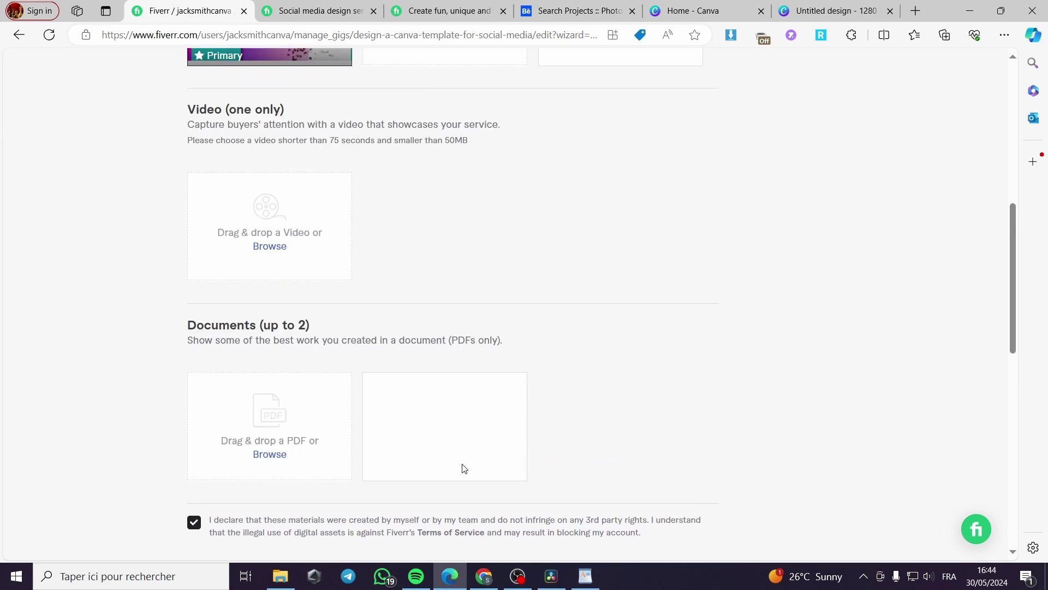
Save the gallery to continue to the Publish stage, and submit No as the U.S. person answer in the Form W-9 check
scroll(444, 406, "down", 9)
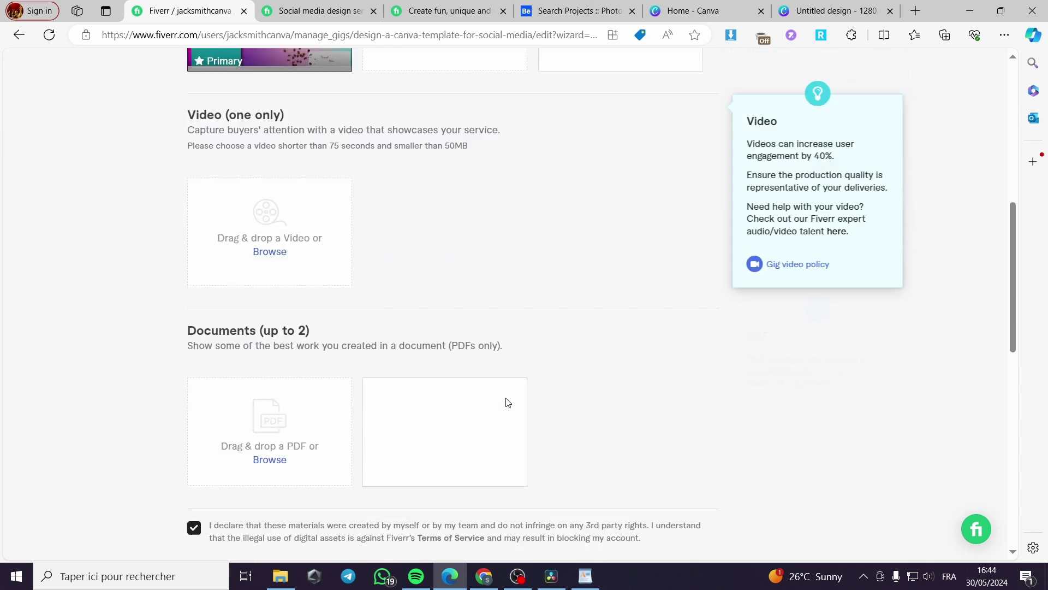
left_click(707, 471)
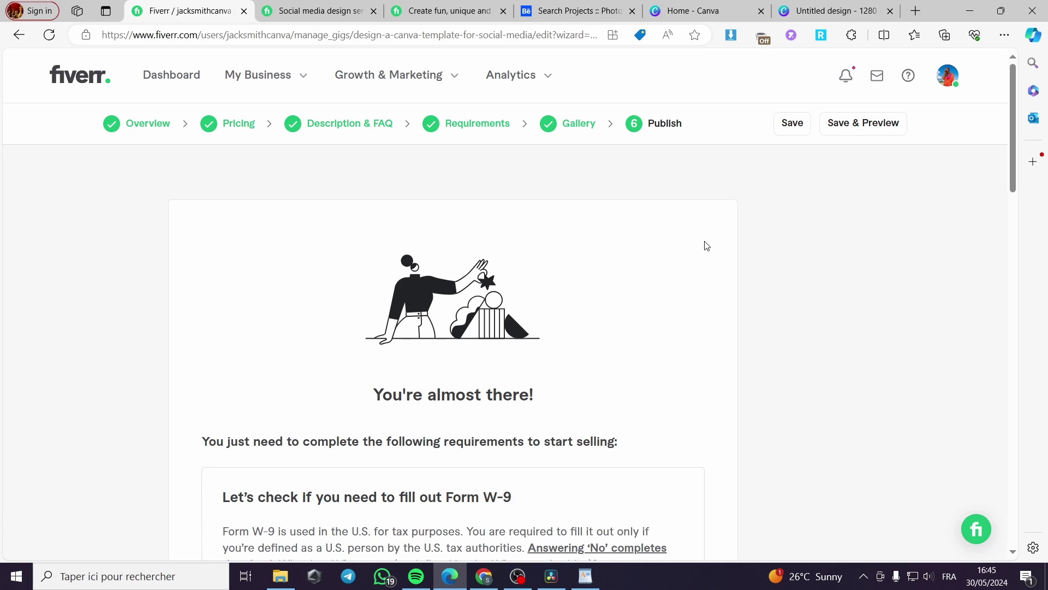
scroll(705, 245, "down", 9)
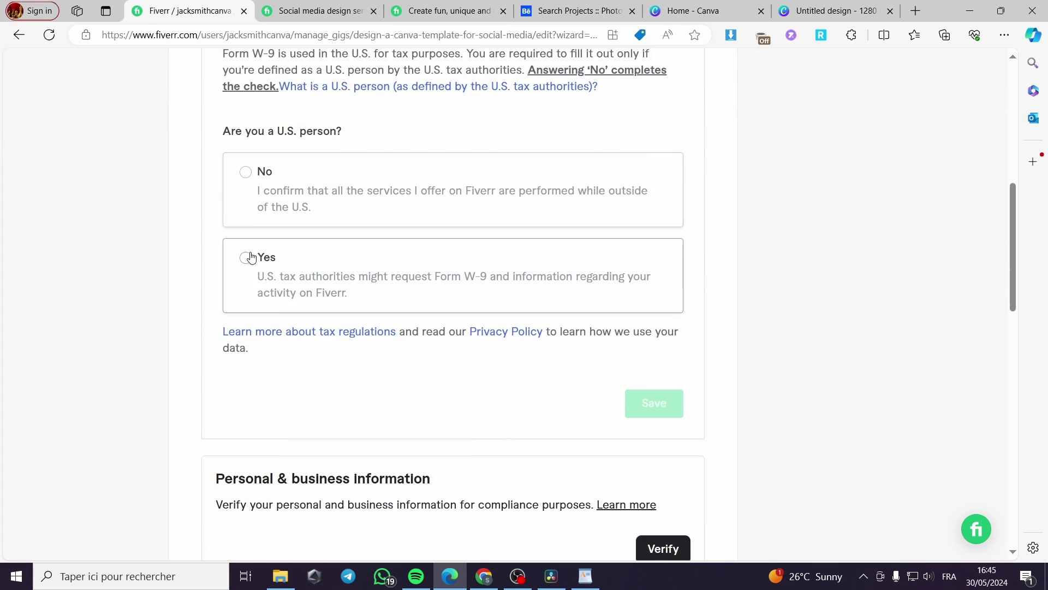
left_click(246, 173)
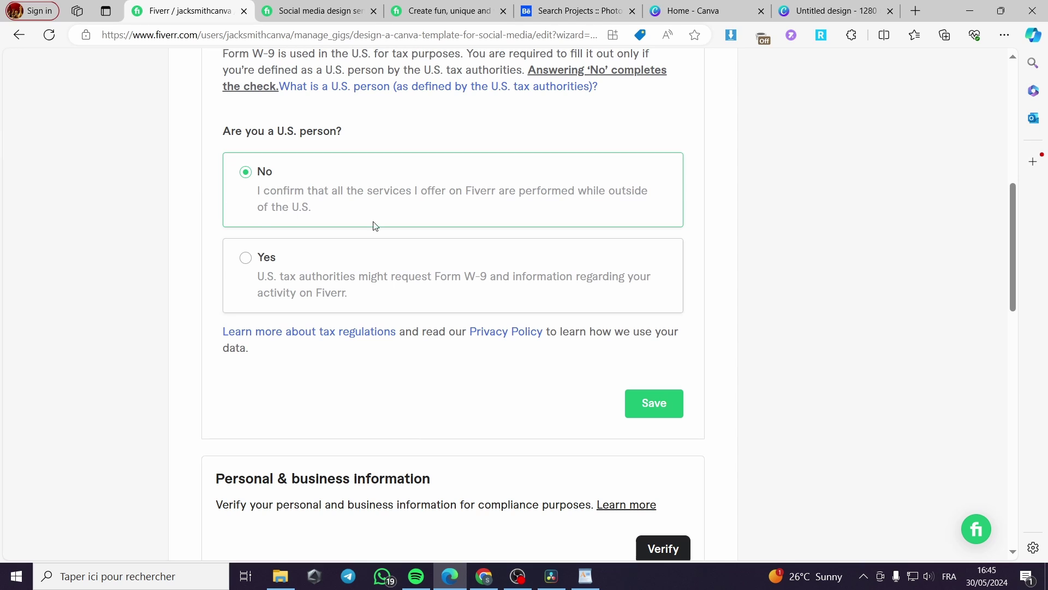
left_click(657, 405)
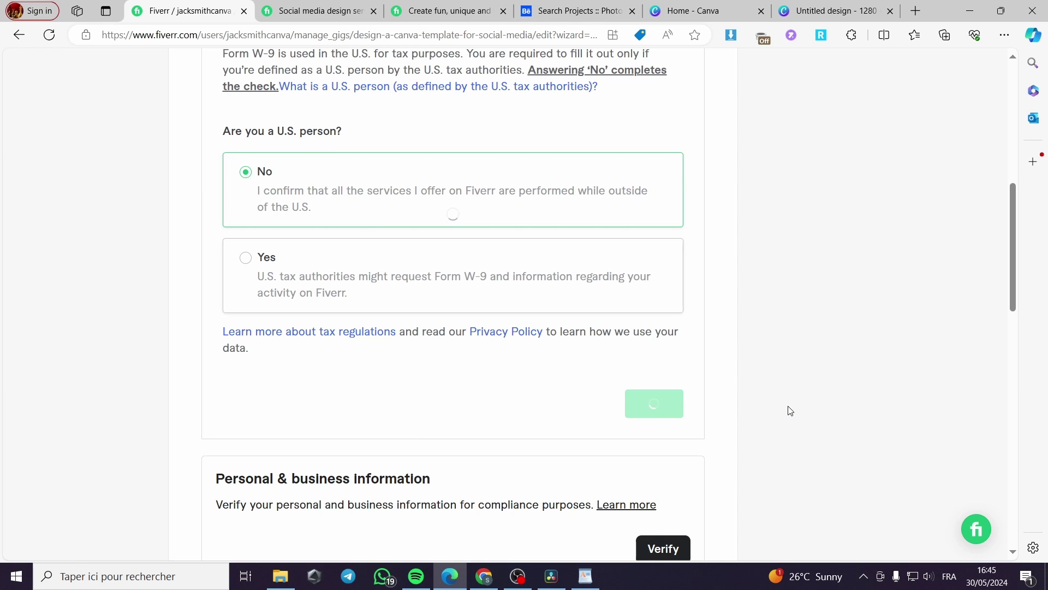
left_click(500, 382)
Examine the remaining publishing requirements and the phone number verification form, closing the form without entering a number
scroll(710, 420, "down", 5)
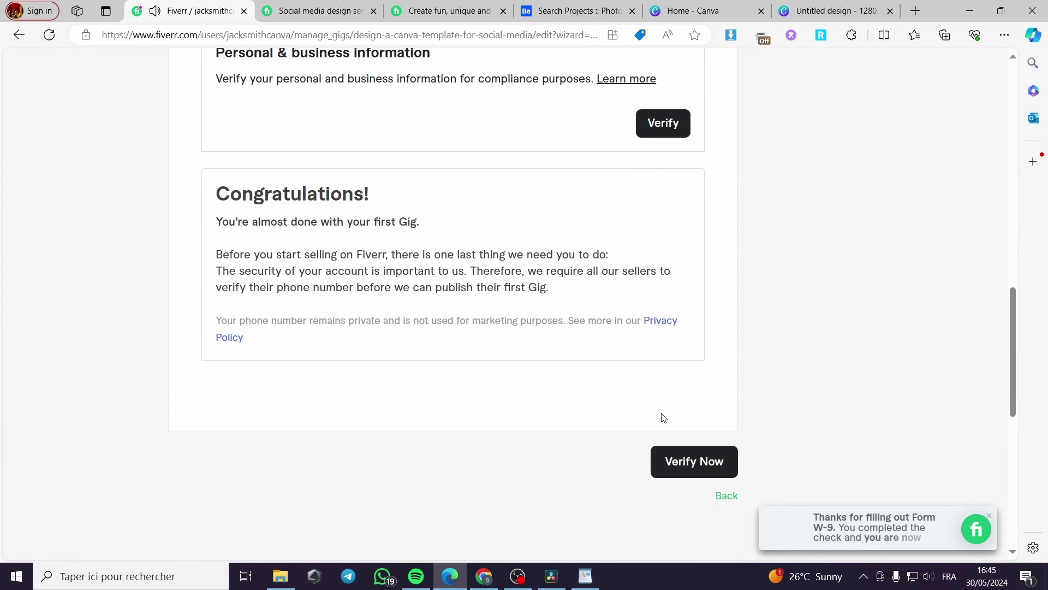
scroll(355, 217, "up", 3)
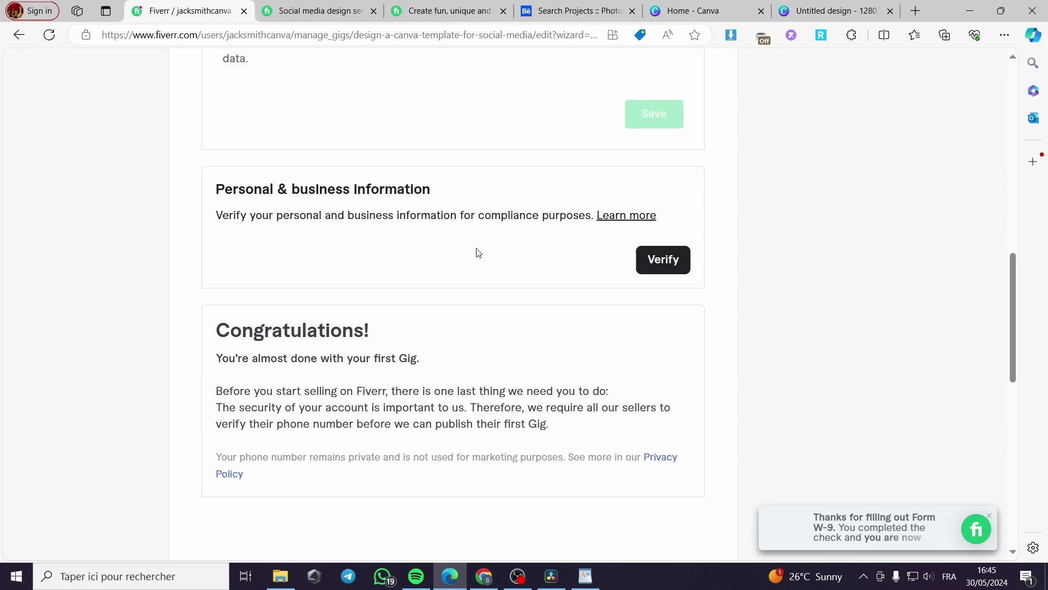
scroll(566, 238, "down", 4)
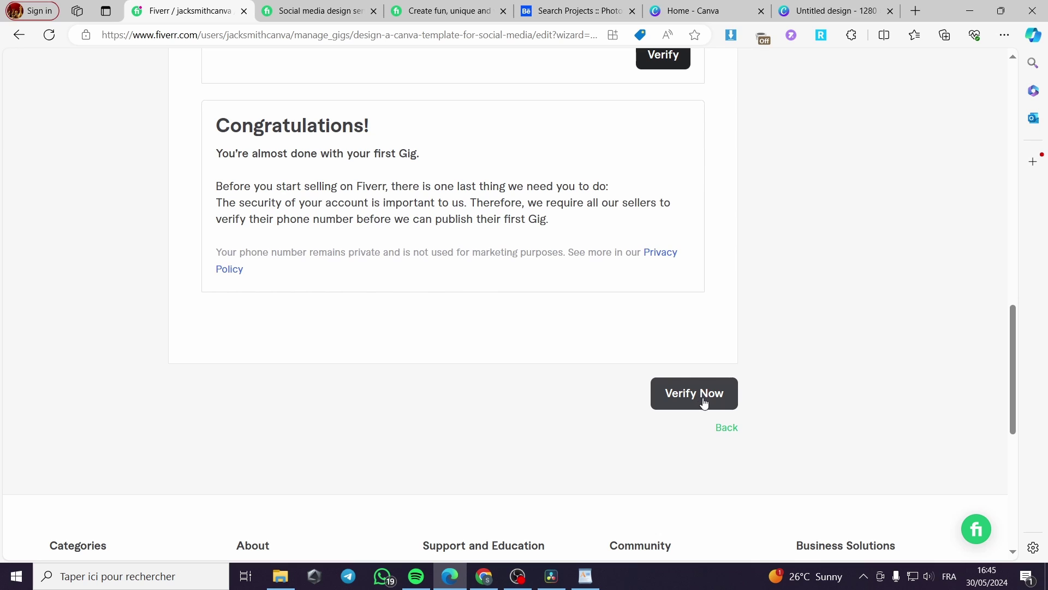
left_click(704, 403)
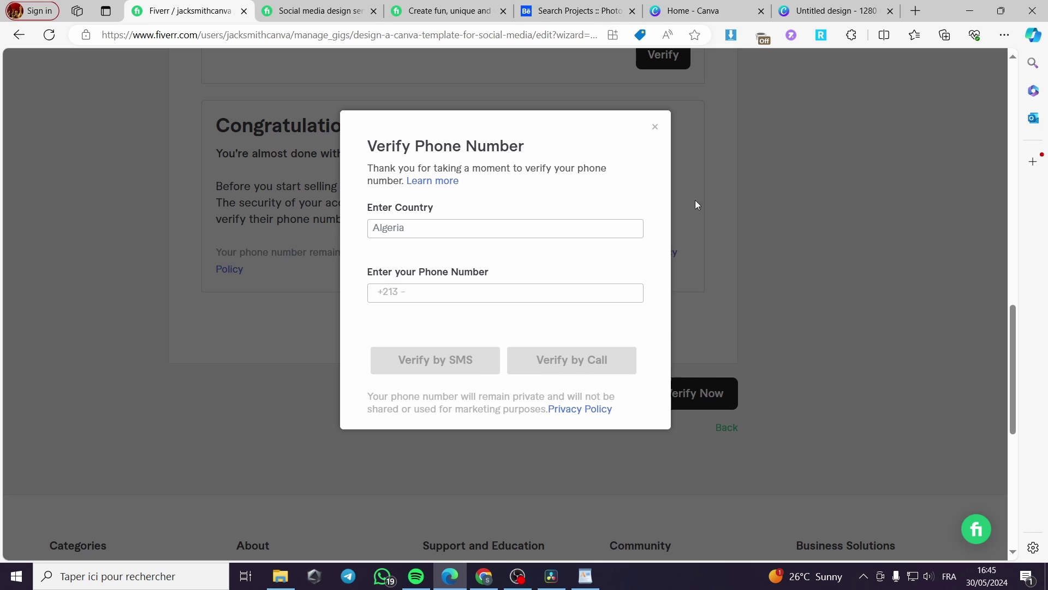
left_click(657, 130)
Try to save and preview the gig from the Publish stage, and dismiss the phone number verification form
scroll(637, 313, "up", 10)
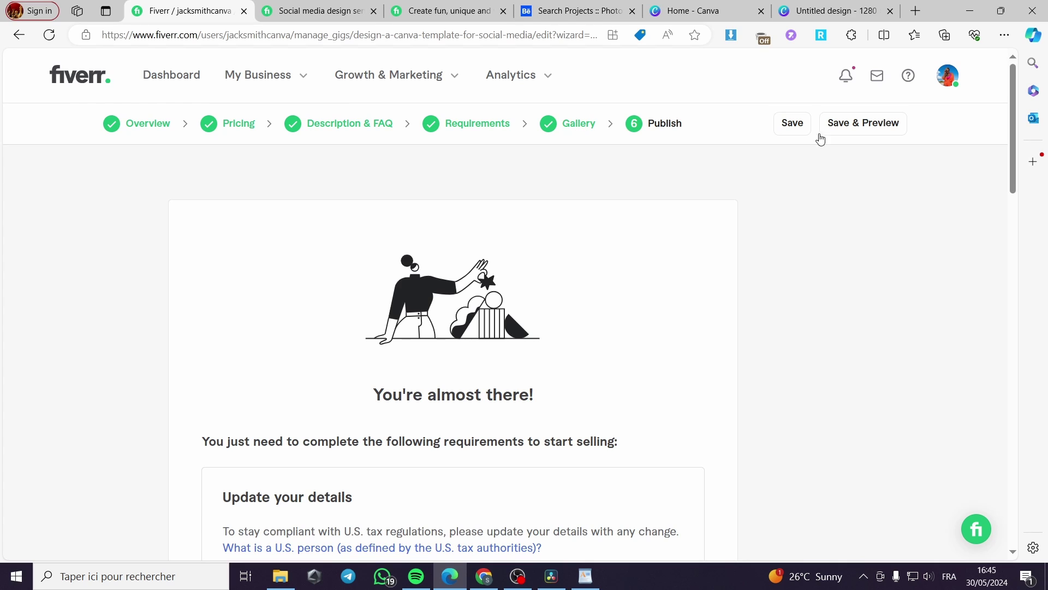
left_click(854, 127)
left_click(655, 127)
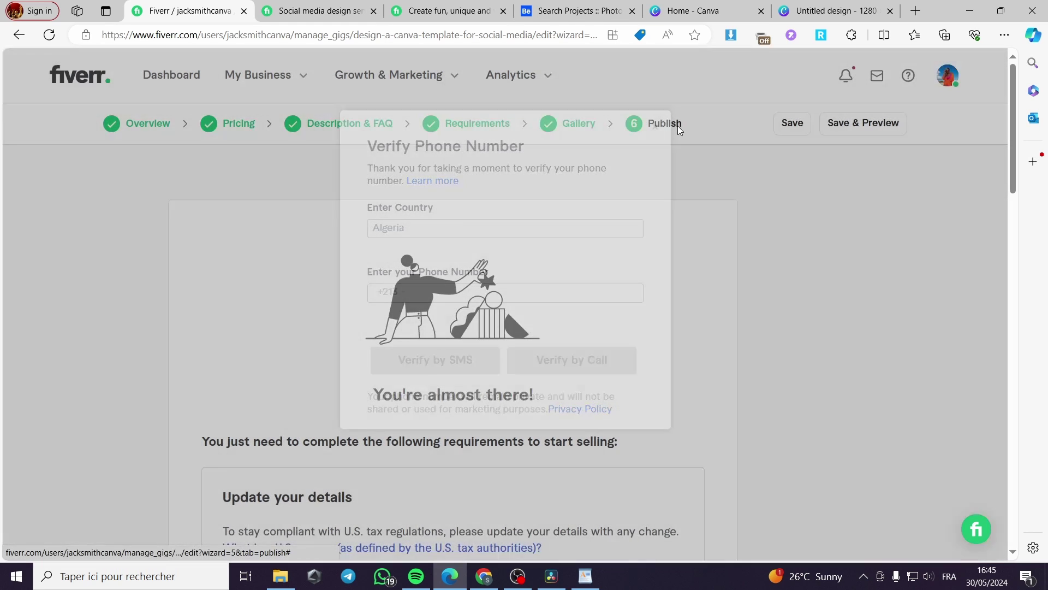